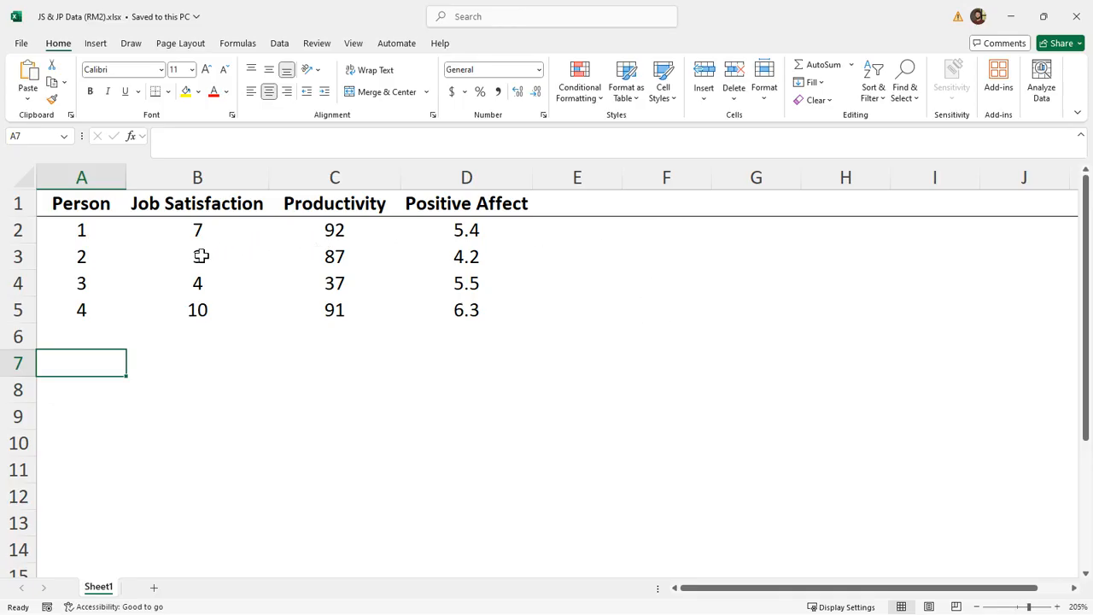
Review the Person, Job Satisfaction, Productivity and Positive Affect data in rows 1 to 5
drag(85, 207, 93, 302)
drag(236, 198, 227, 306)
drag(334, 211, 350, 307)
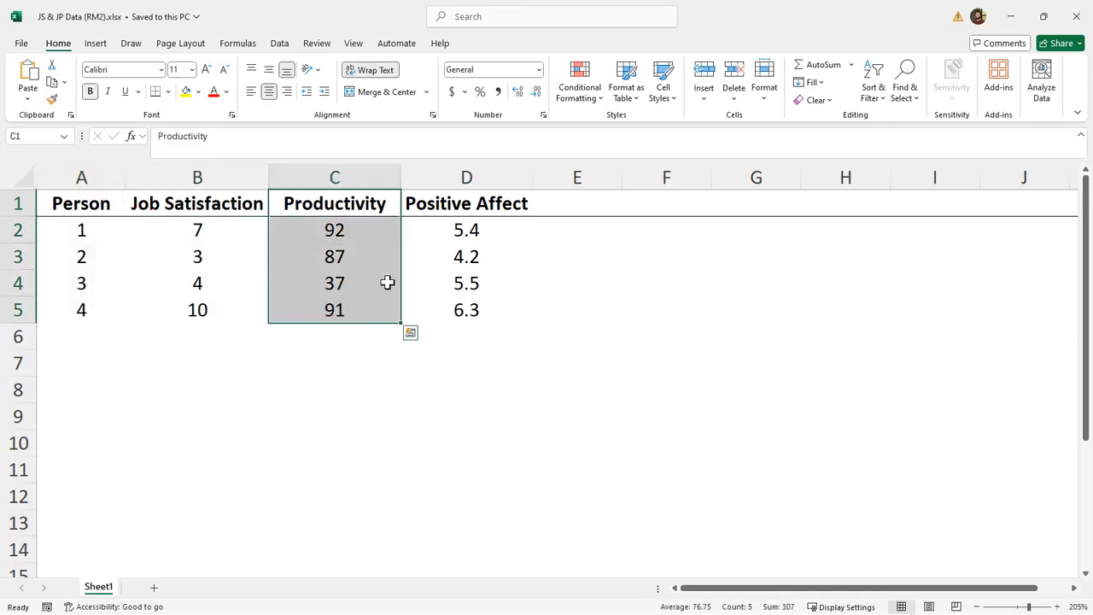
drag(462, 203, 465, 309)
Enter the heading r in cell F1
click(676, 210)
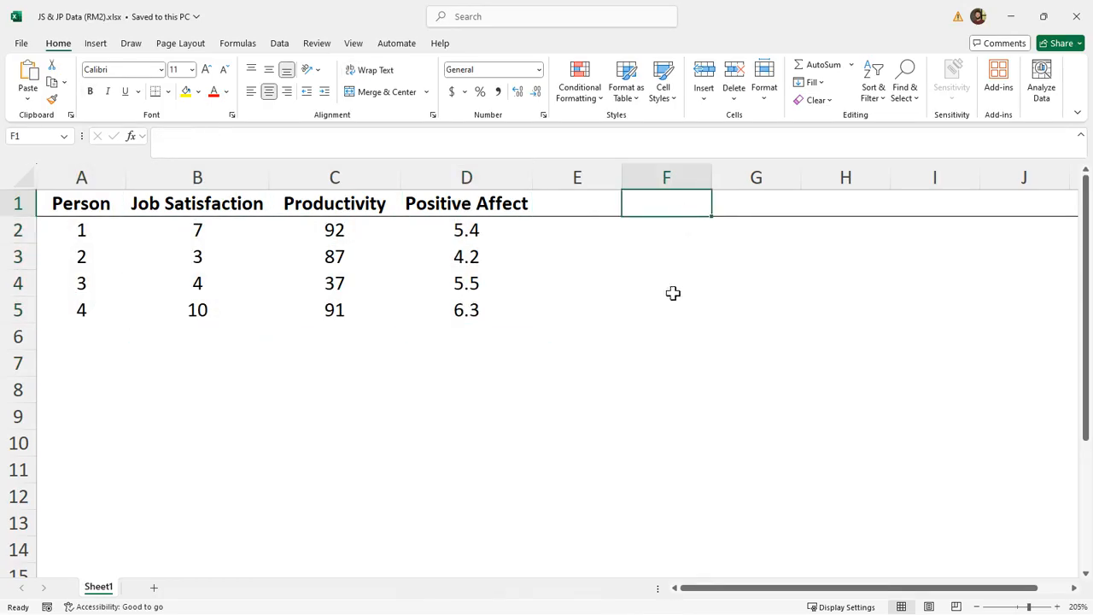
text(r)
key(Return)
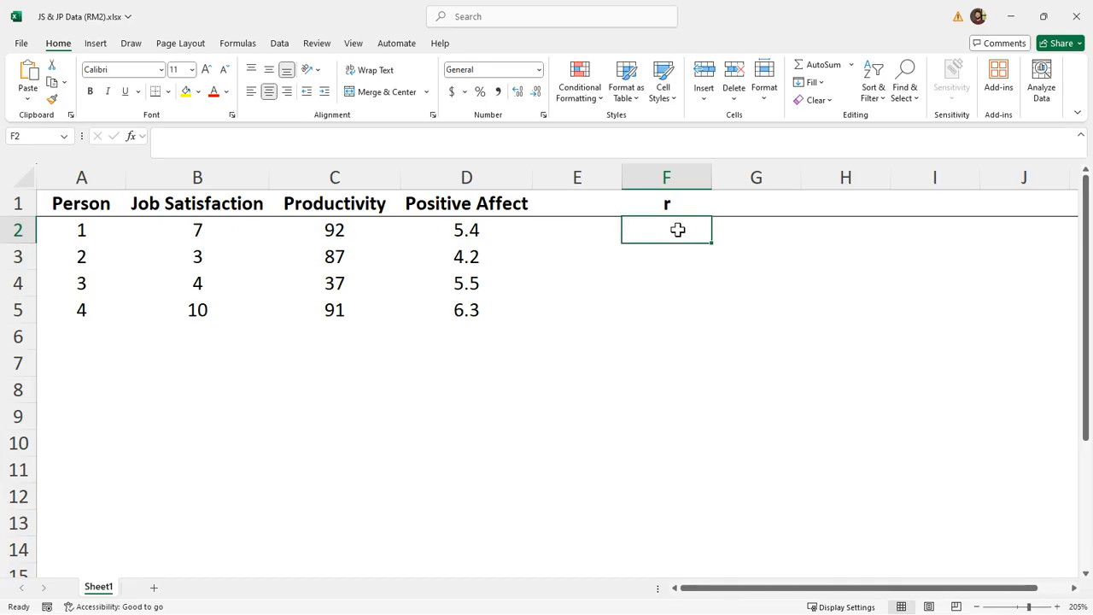
drag(83, 224, 112, 310)
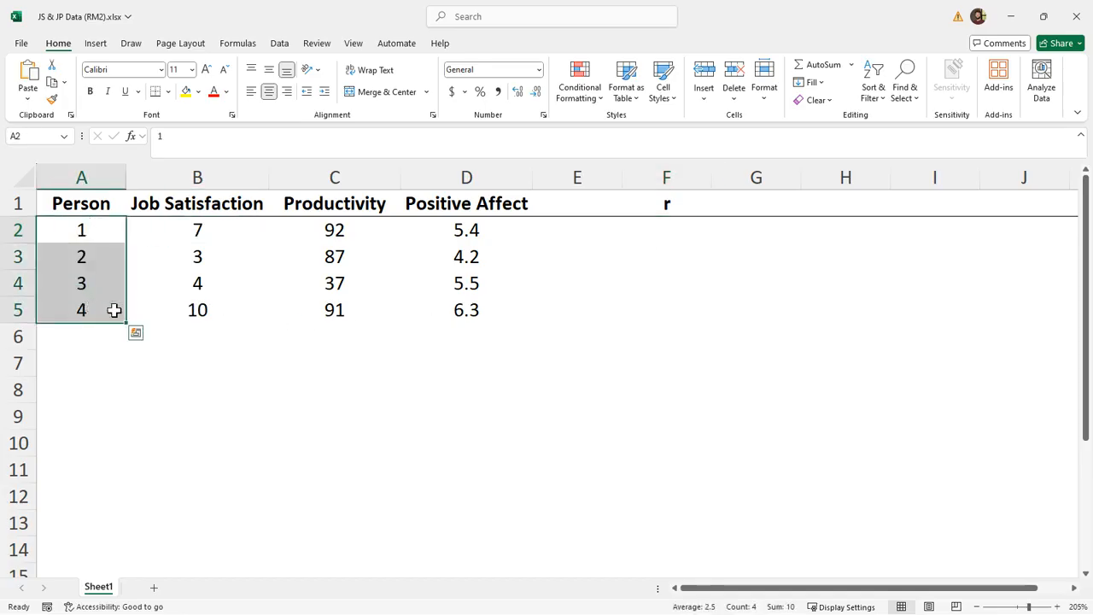
click(677, 236)
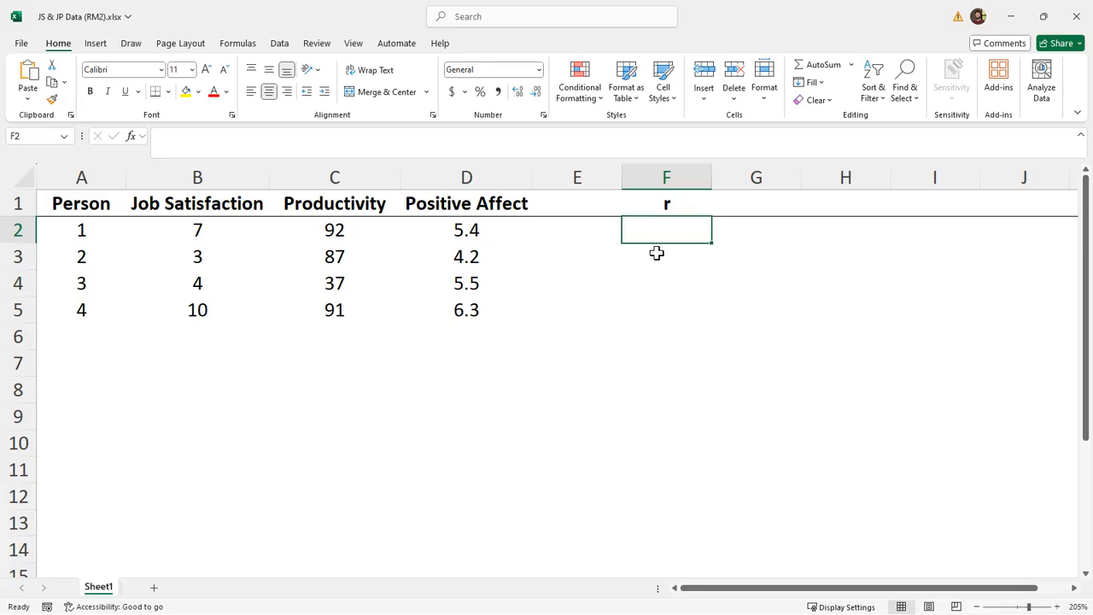
click(756, 288)
click(694, 331)
Calculate the correlation between Job Satisfaction (B2:B5) and Productivity (C2:C5) in cell F2 with the CORREL function
click(662, 229)
text(=)
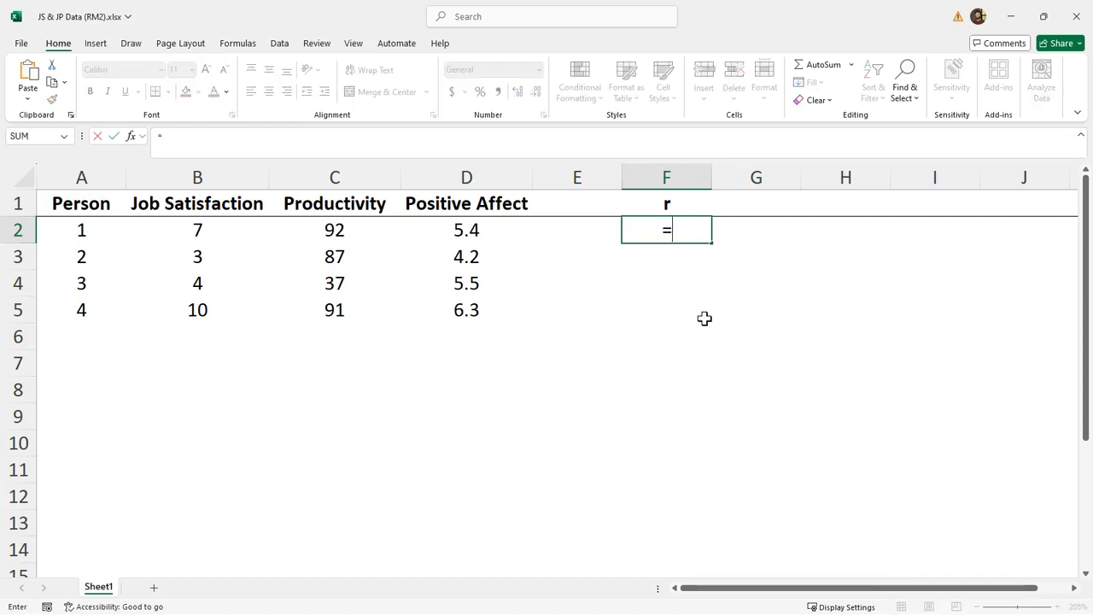
text(correl)
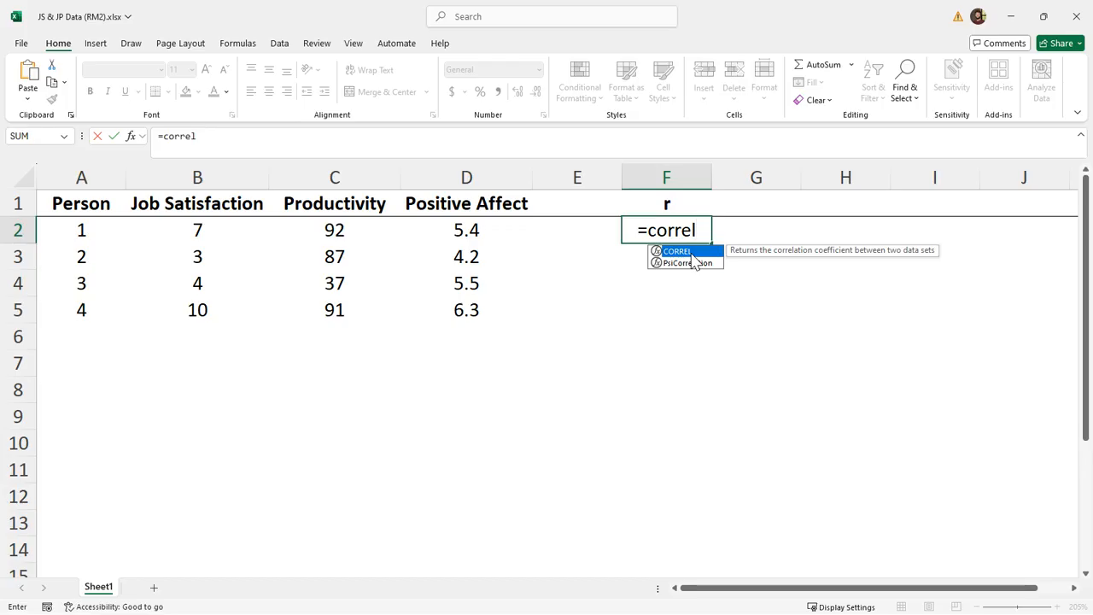
key(Tab)
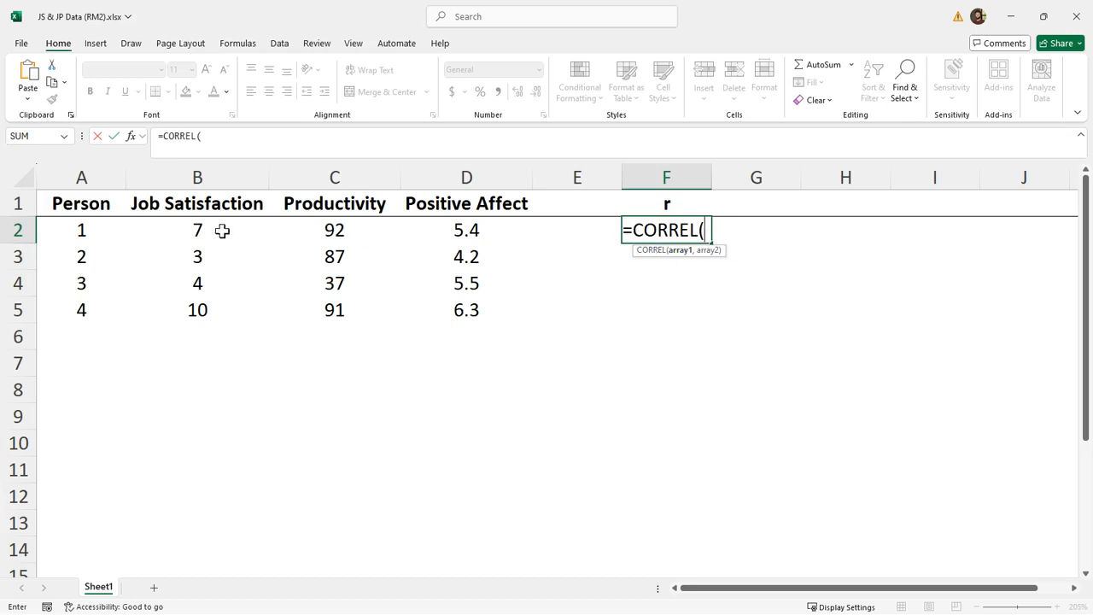
drag(202, 230, 242, 310)
text(,)
drag(338, 220, 367, 311)
key(Return)
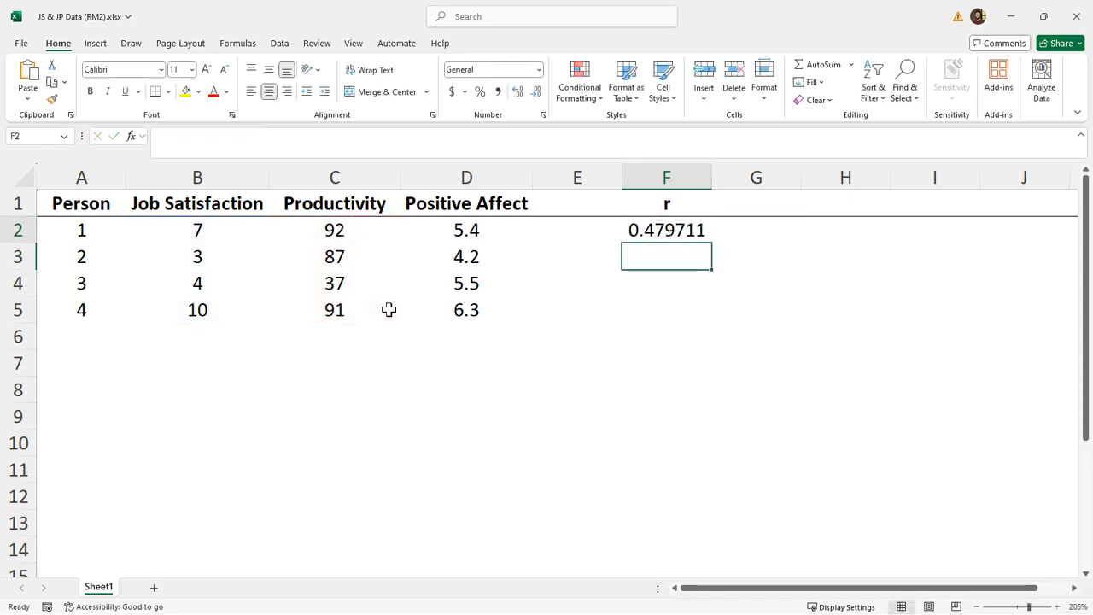
Reduce the correlation coefficient in F2 to four decimal places
key(Up)
click(537, 91)
click(537, 91)
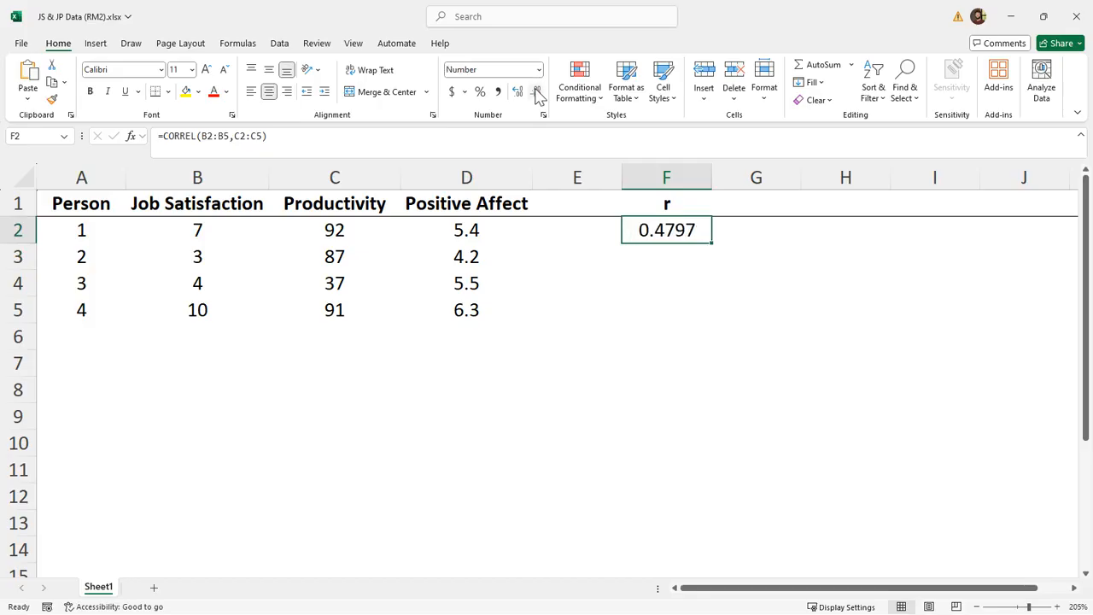
Calculate the same correlation in cell F3 with CORREL, using the entire columns B:B and C:C as the arrays
key(Down)
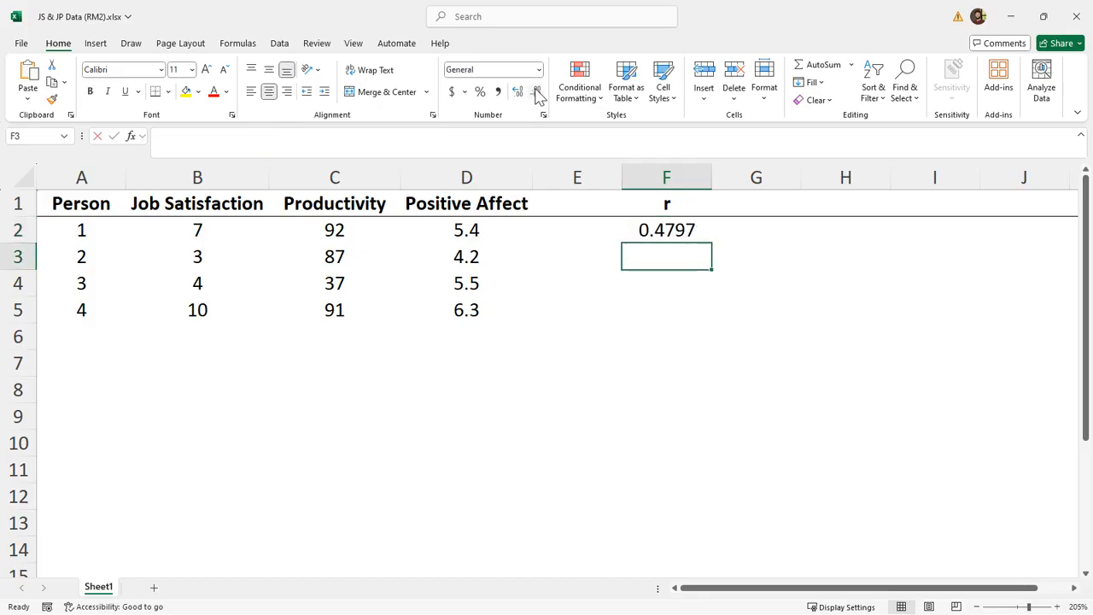
text(=corr)
key(Tab)
click(249, 175)
text(,)
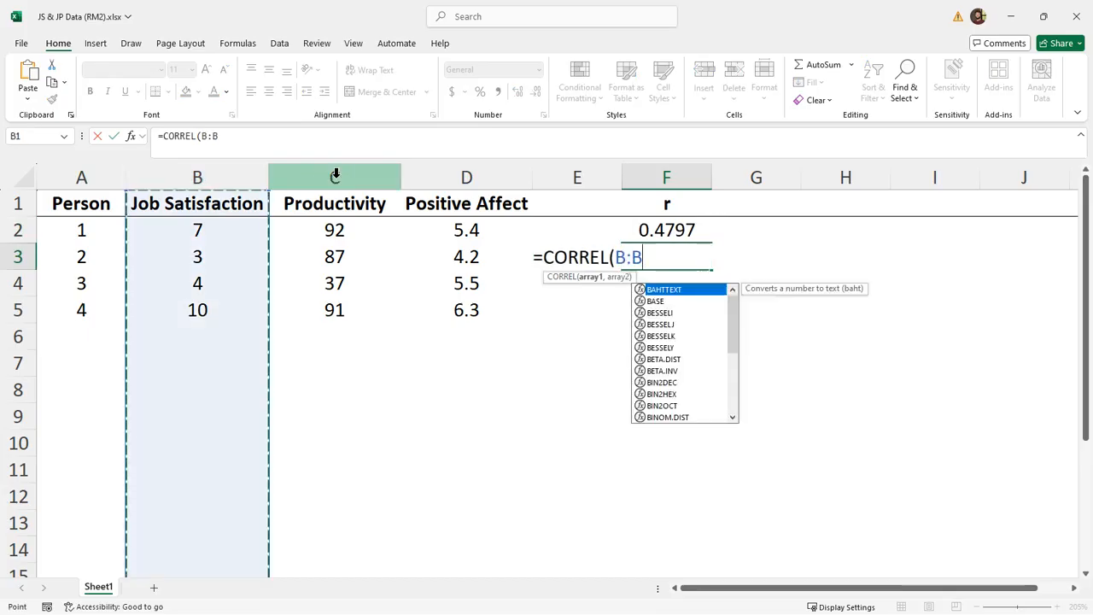
click(335, 175)
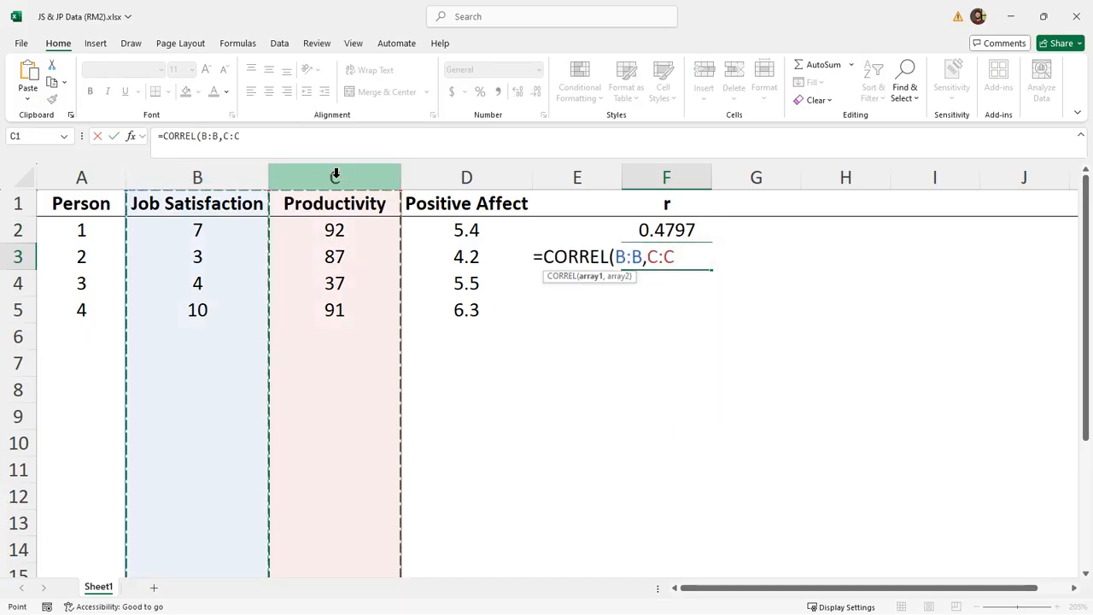
key(Return)
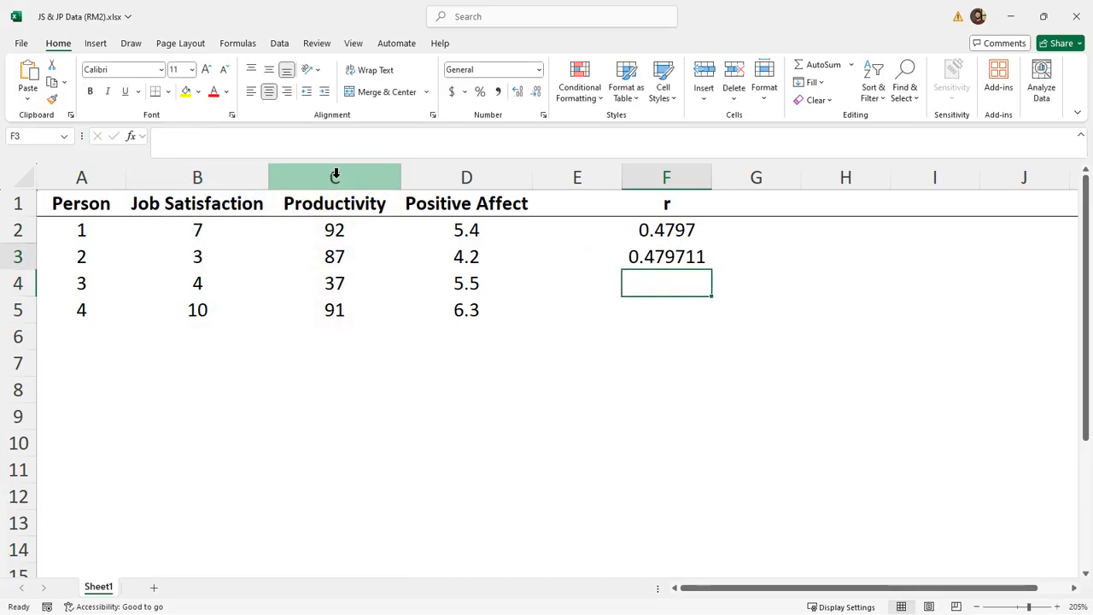
Delete the whole-column CORREL formula from cell F3
key(Up)
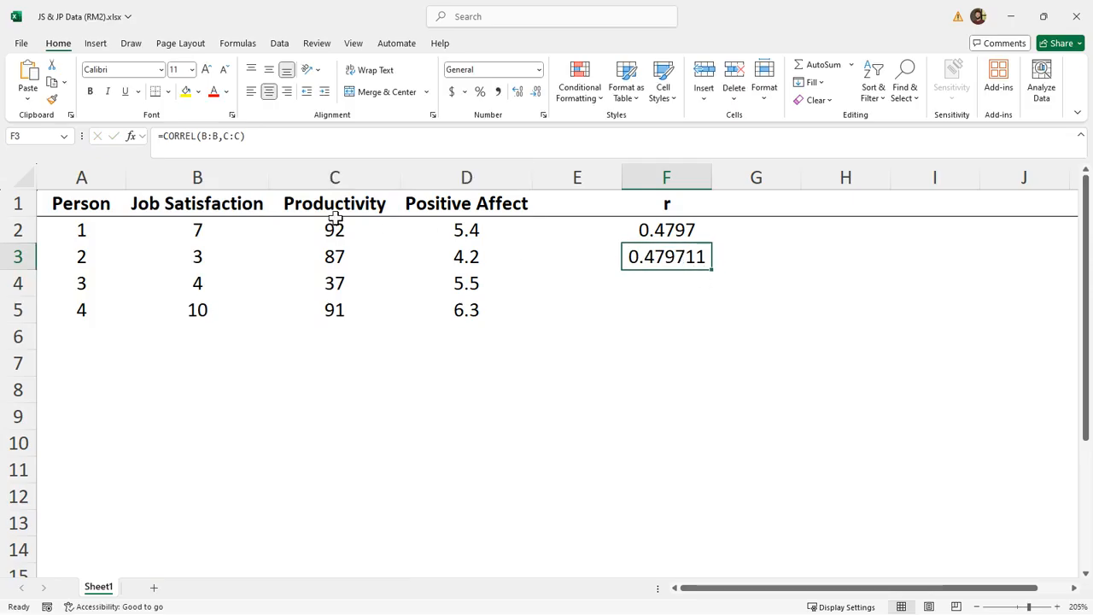
key(Delete)
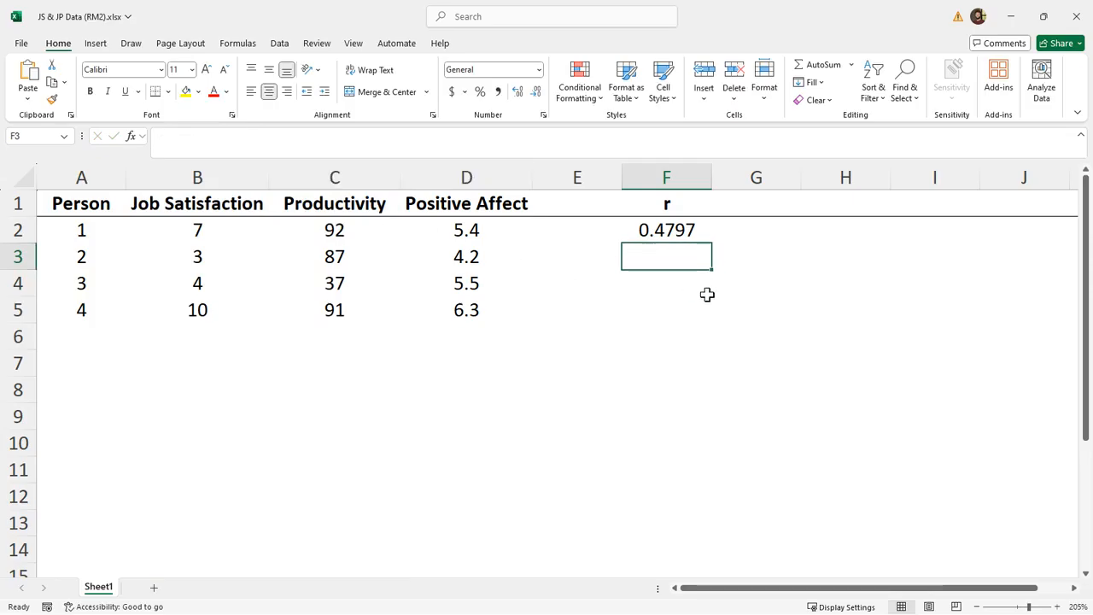
click(663, 284)
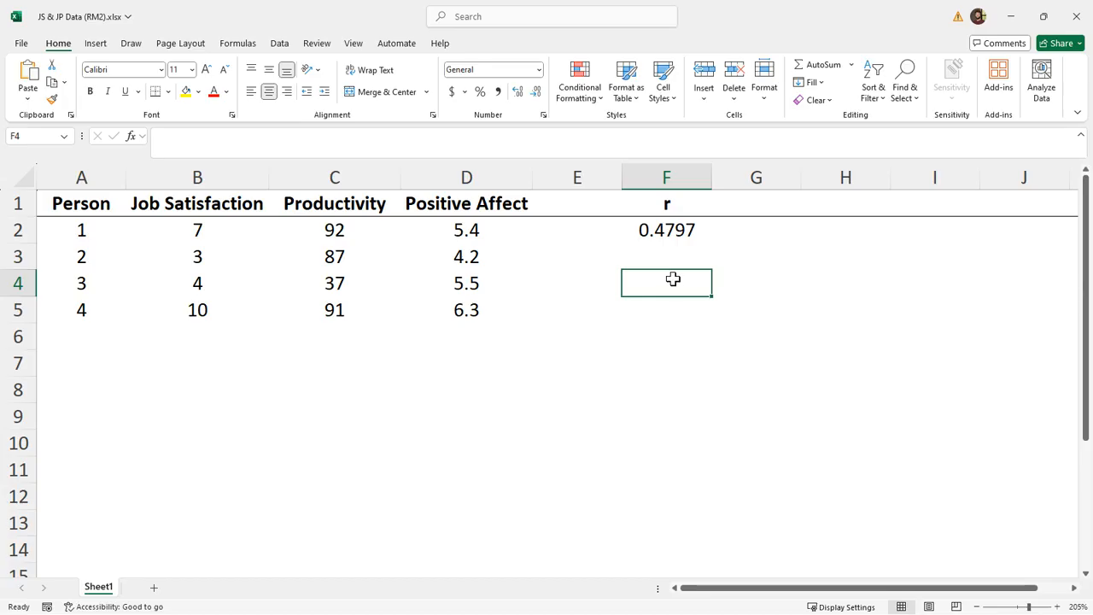
Check in the Excel add-ins settings that the Analysis ToolPak is enabled
click(281, 44)
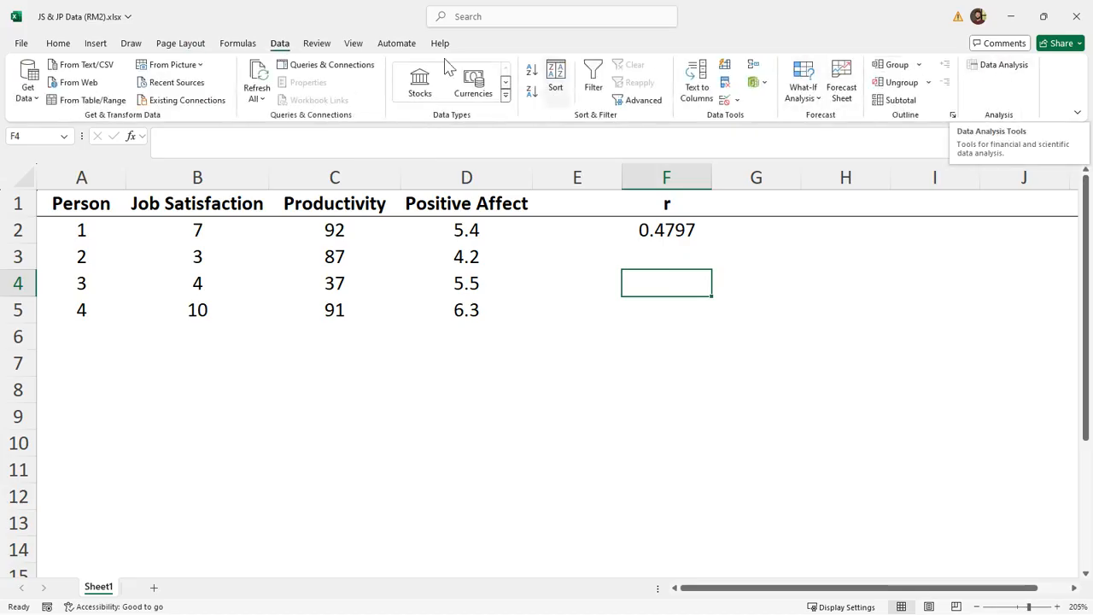
click(23, 44)
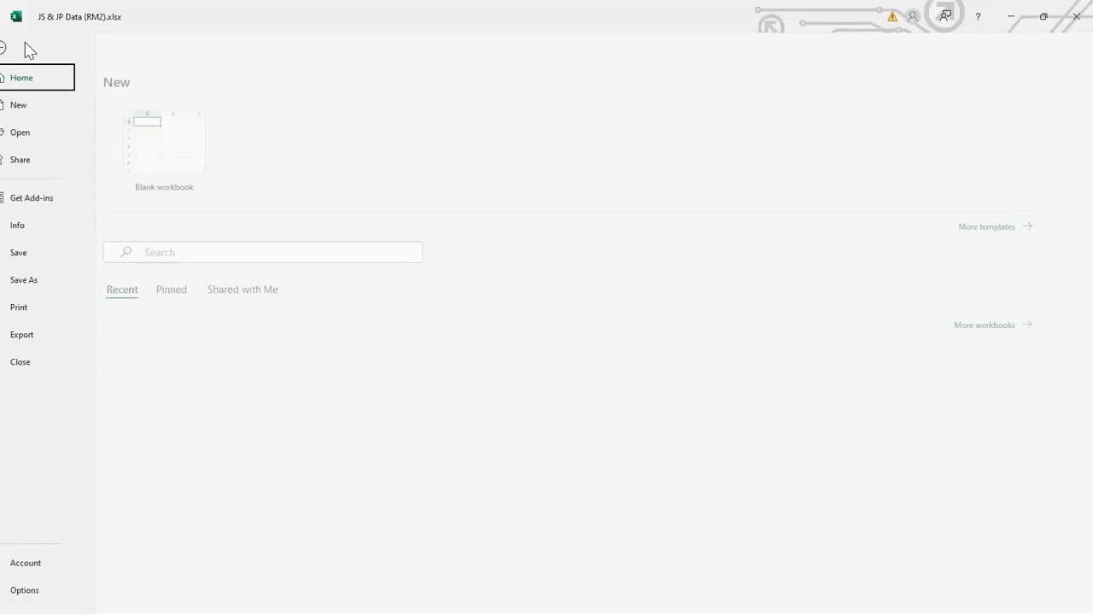
click(44, 591)
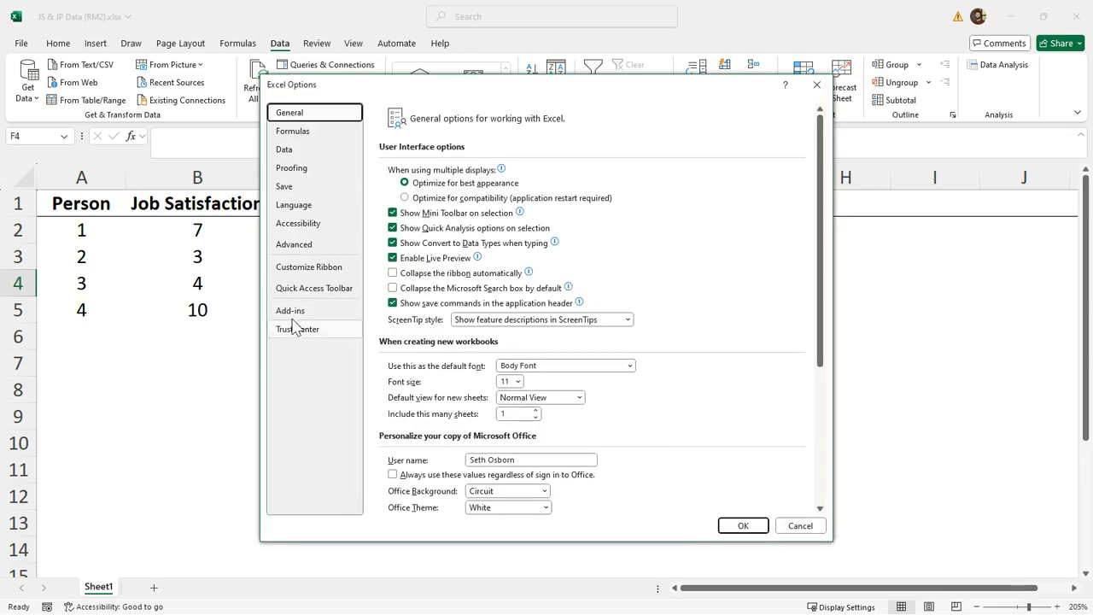
click(293, 312)
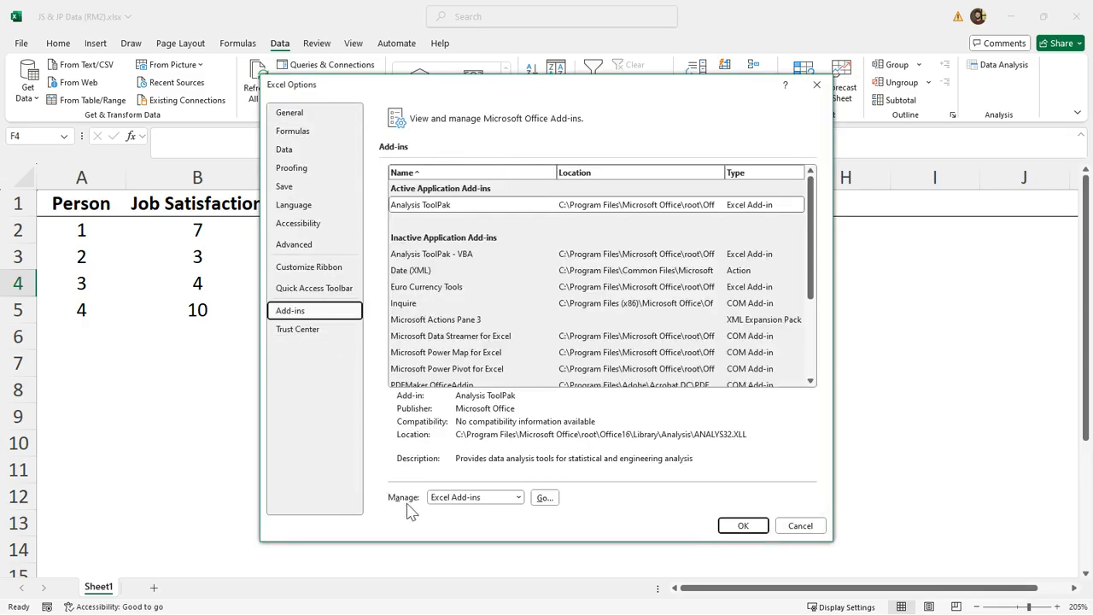
click(545, 498)
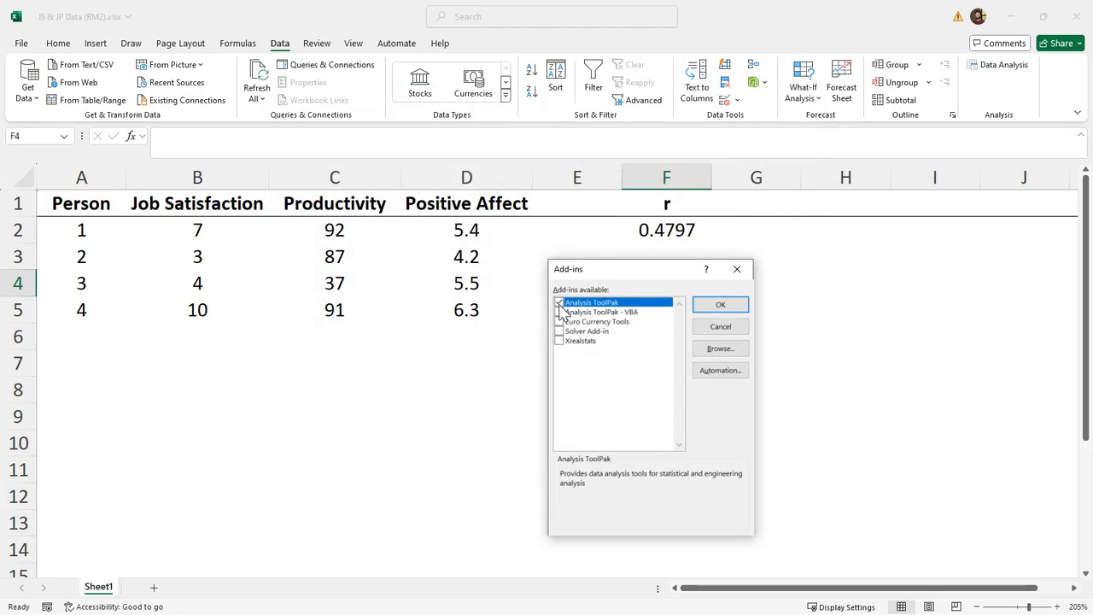
click(713, 305)
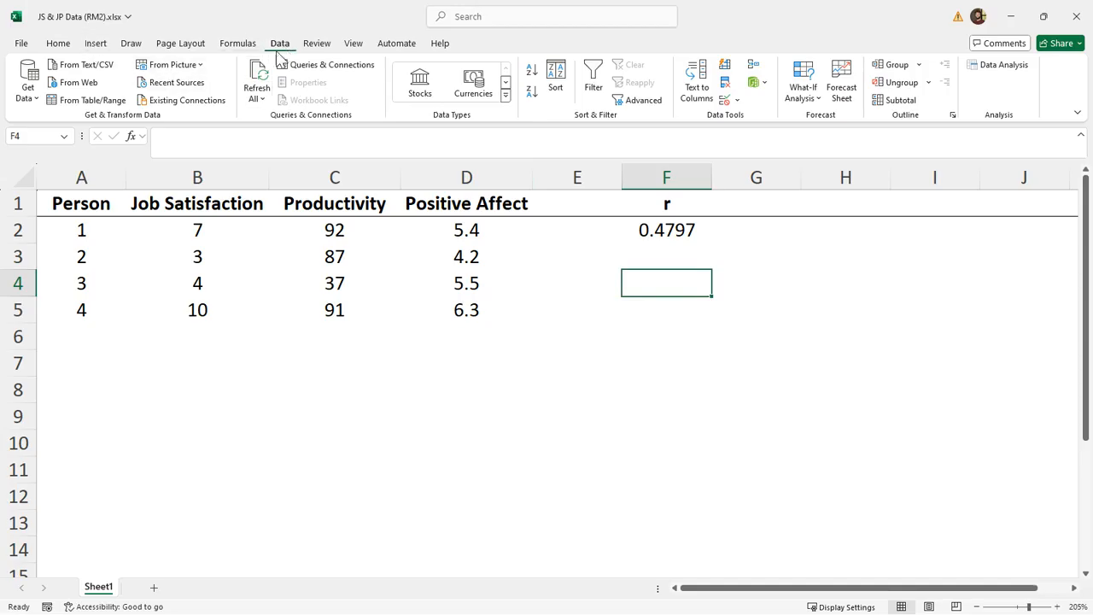
Start a Correlation analysis with the Data Analysis tools and set its input range to B1:D5
click(991, 68)
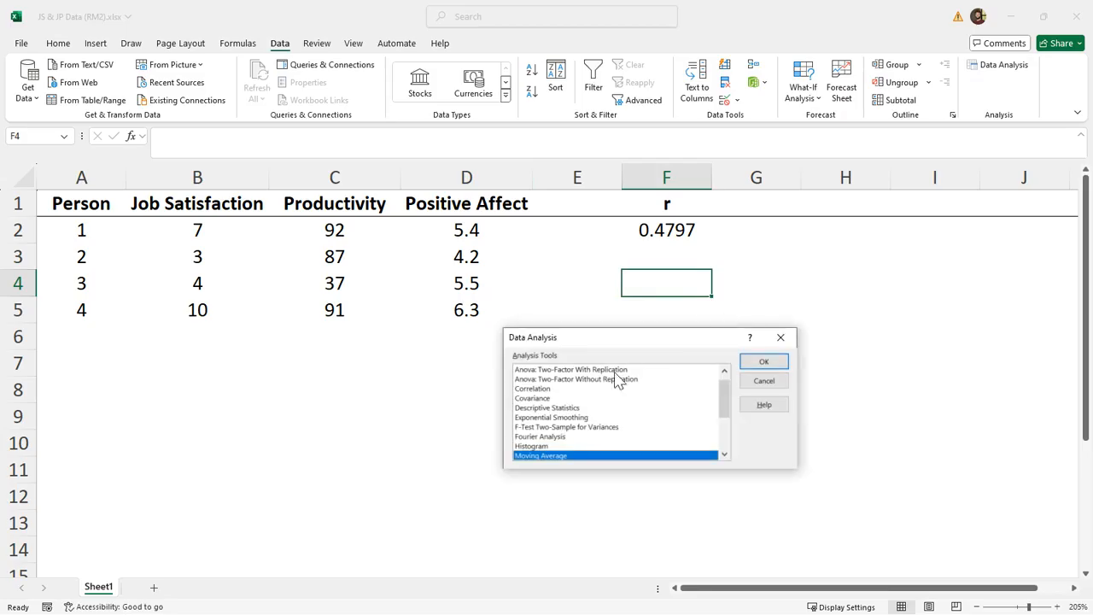
click(549, 389)
click(764, 363)
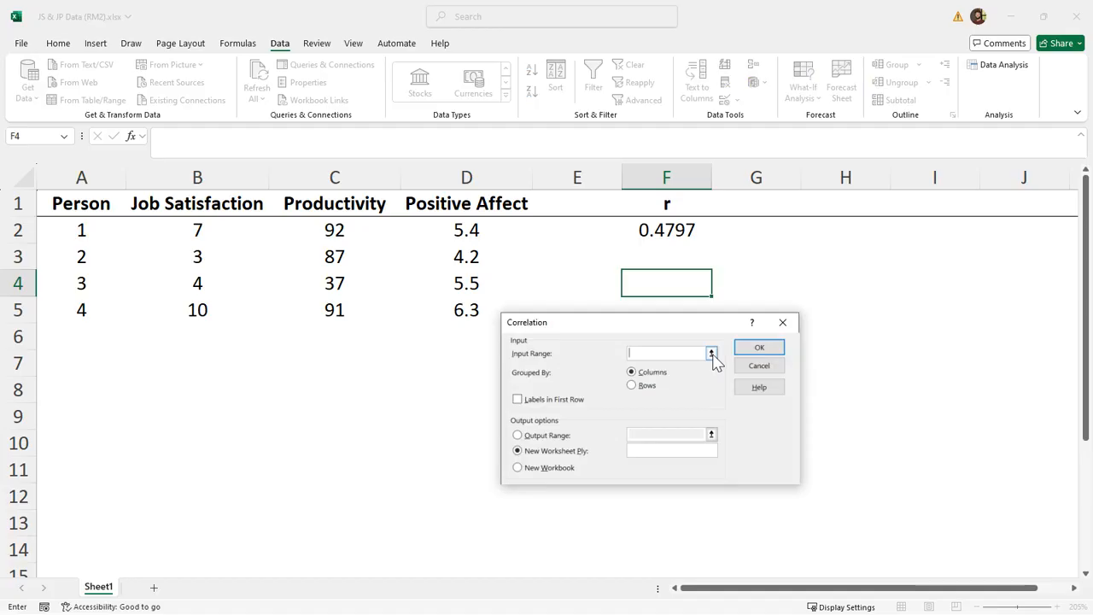
click(712, 356)
click(219, 212)
drag(219, 212, 442, 307)
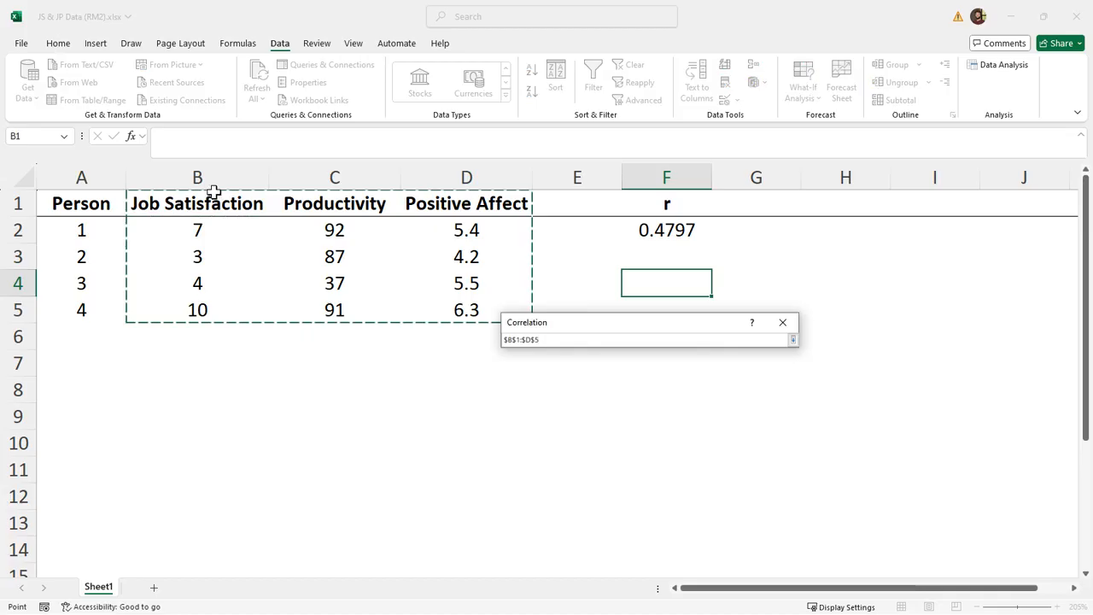
key(Return)
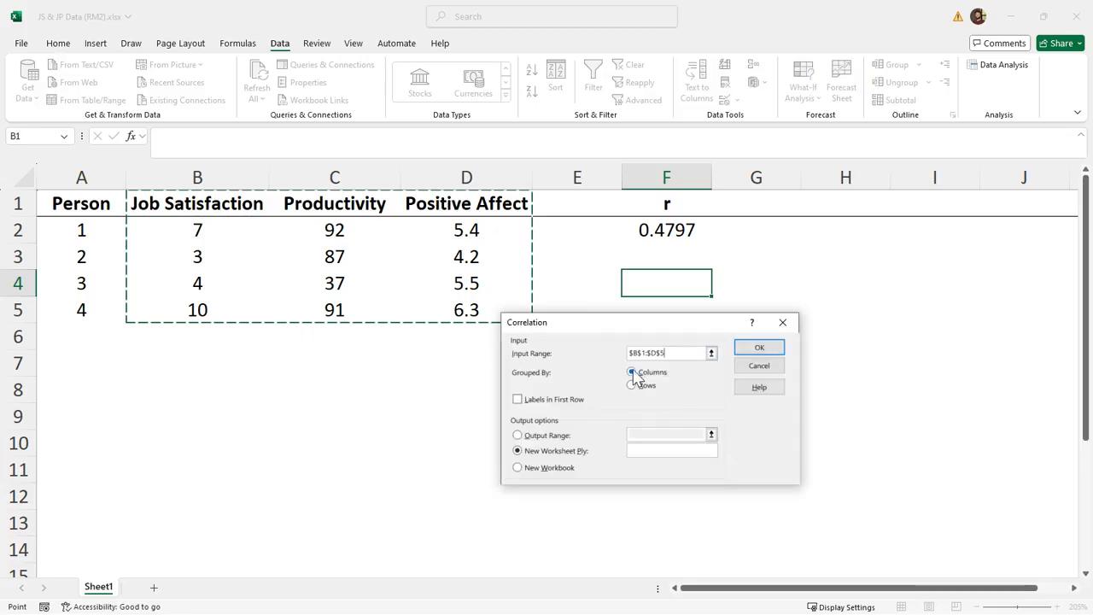
Treat the first row as labels, set the output range to cell F4, and generate the correlation matrix
click(518, 400)
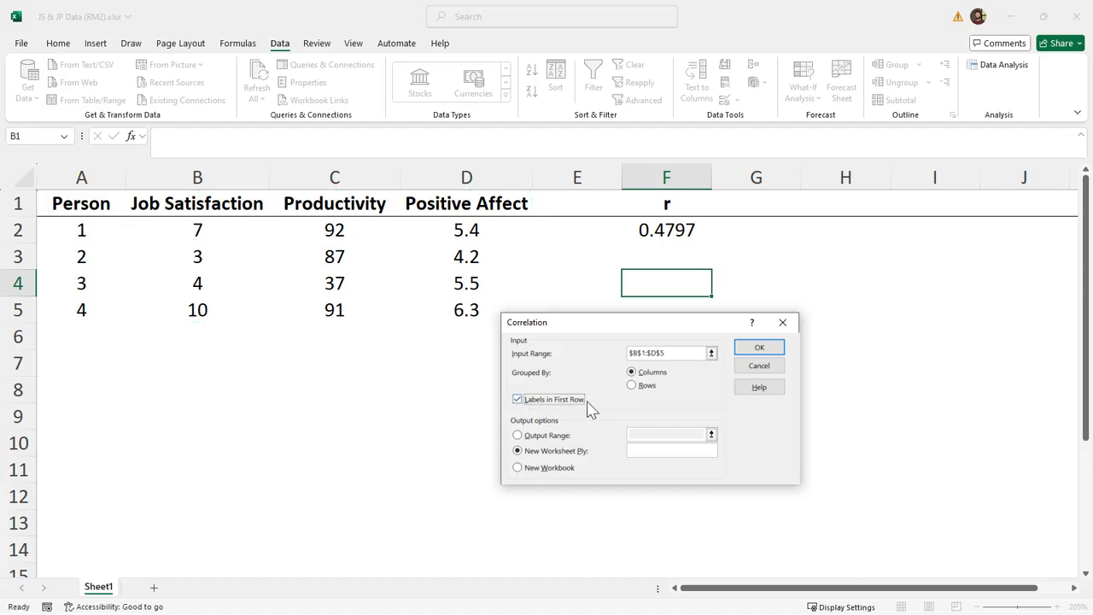
click(519, 437)
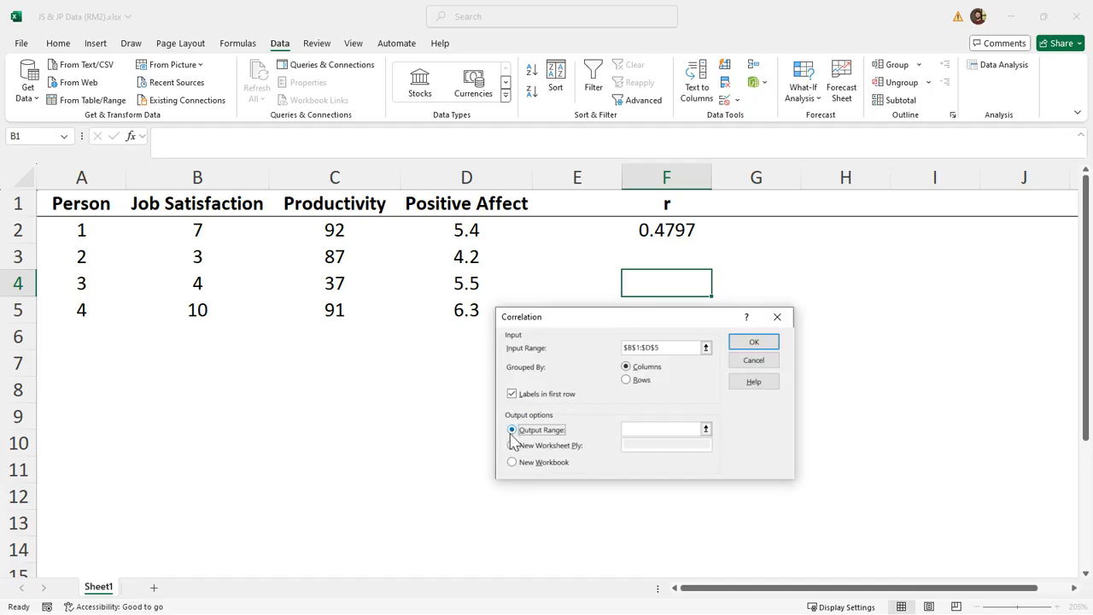
click(706, 429)
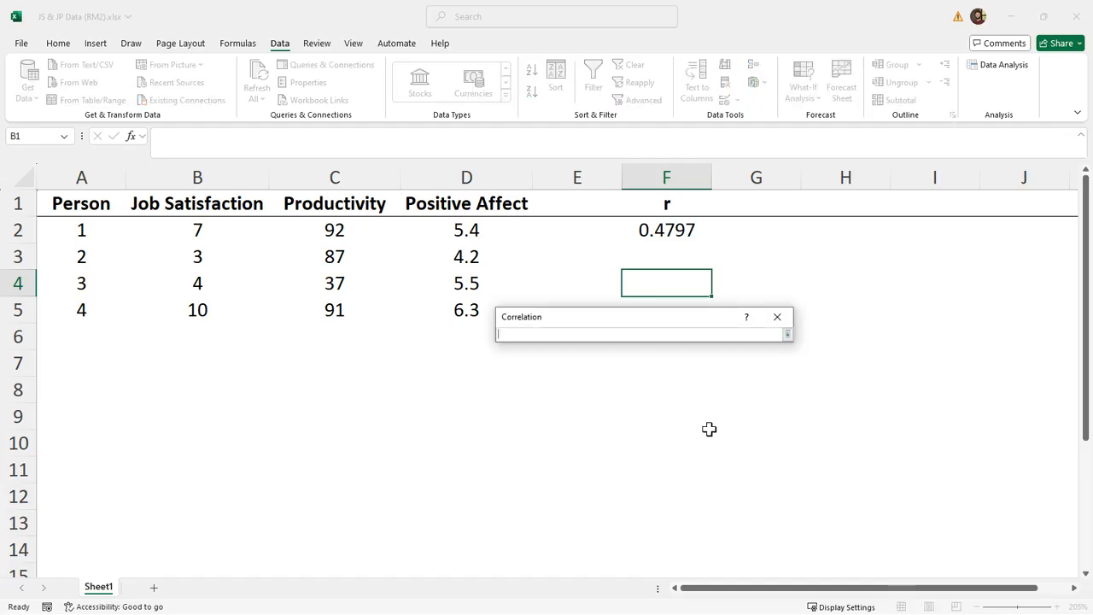
click(680, 281)
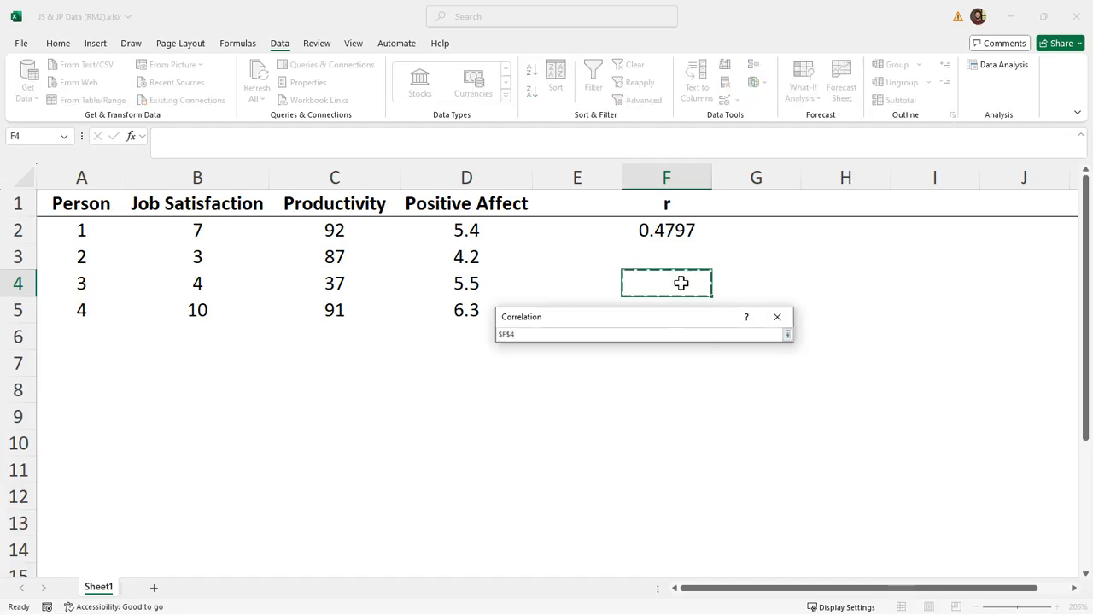
key(Right)
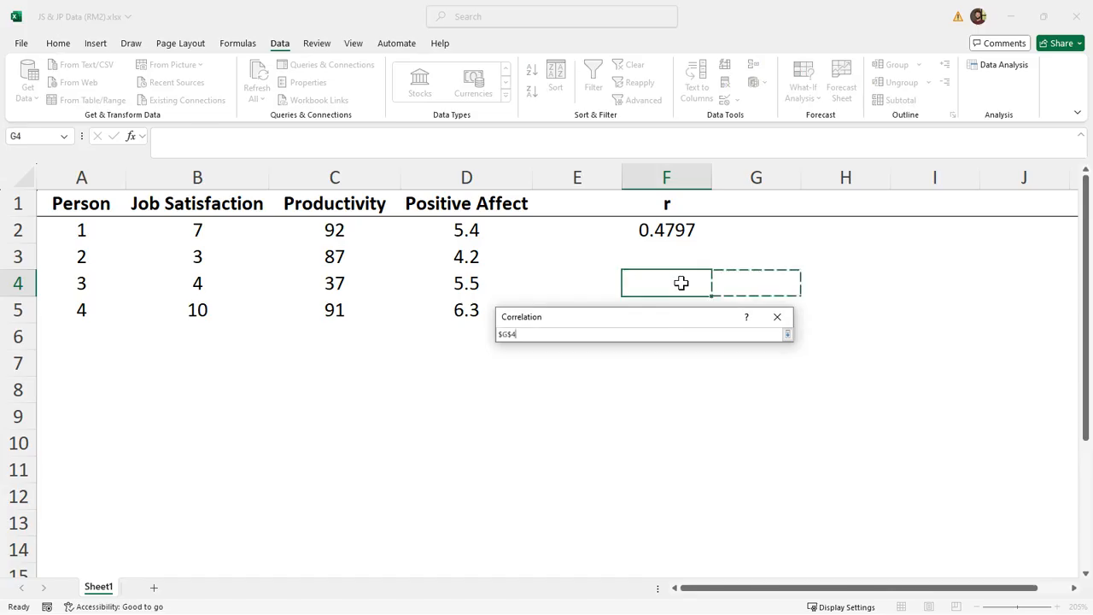
key(Left)
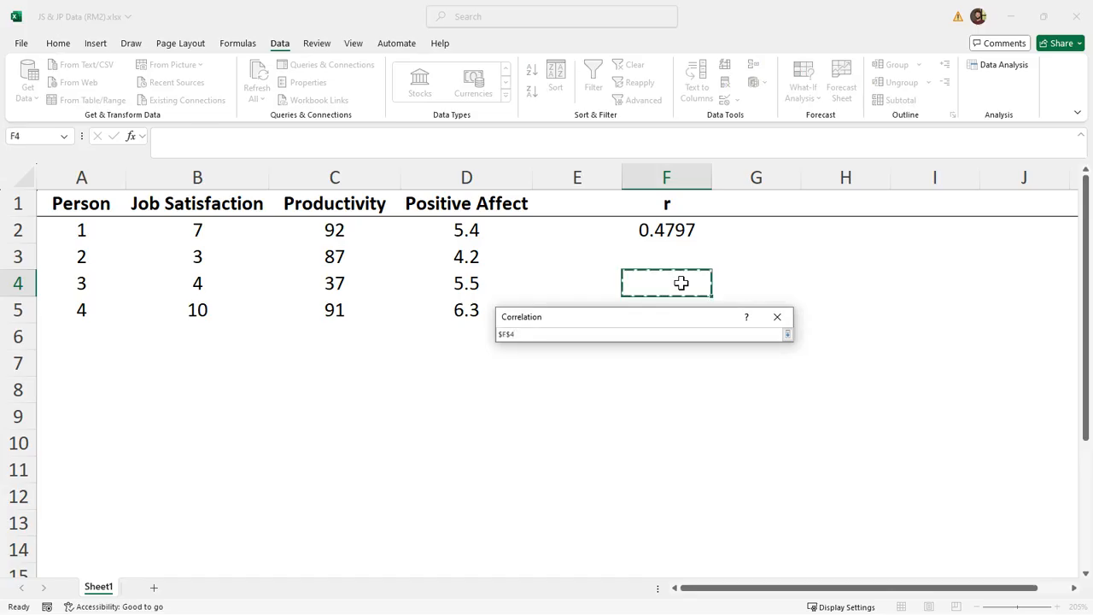
key(Return)
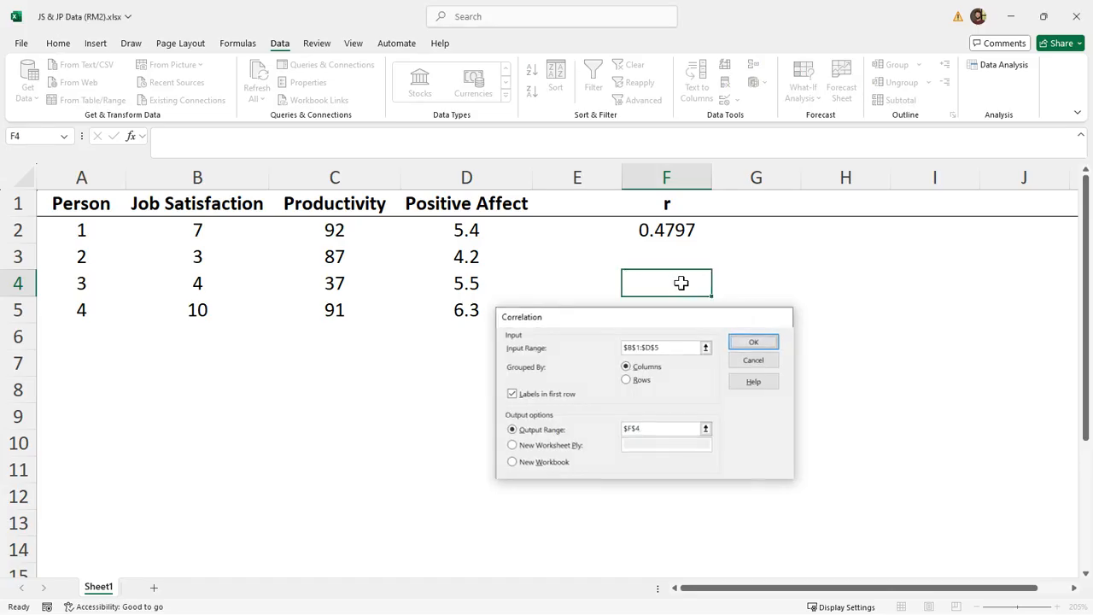
key(Return)
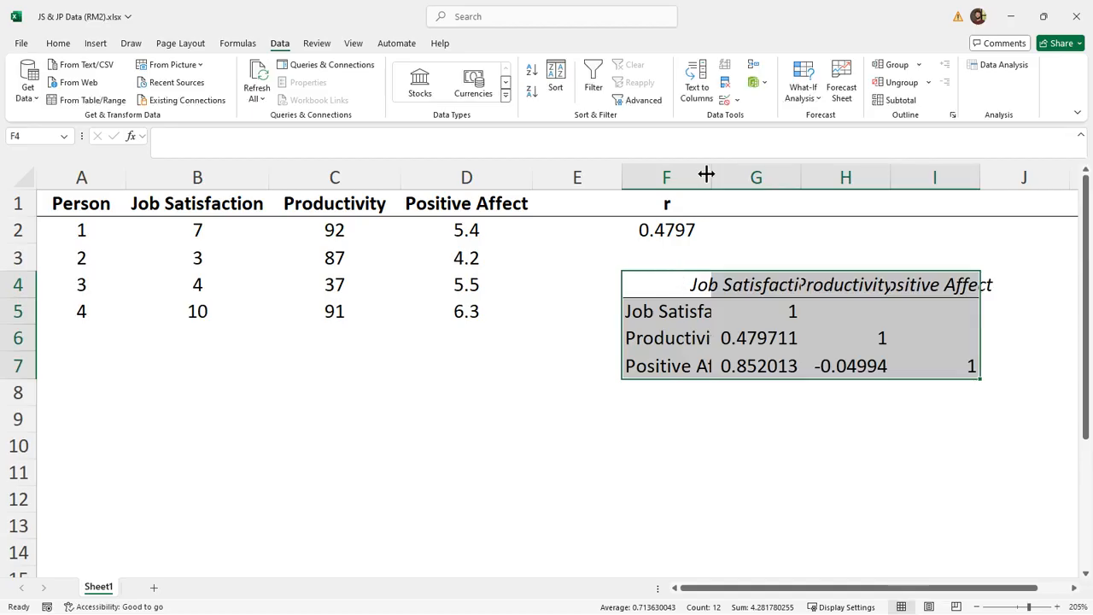
Widen columns F through I to fit the correlation matrix's row labels and column headings
drag(695, 176, 891, 175)
drag(901, 175, 936, 174)
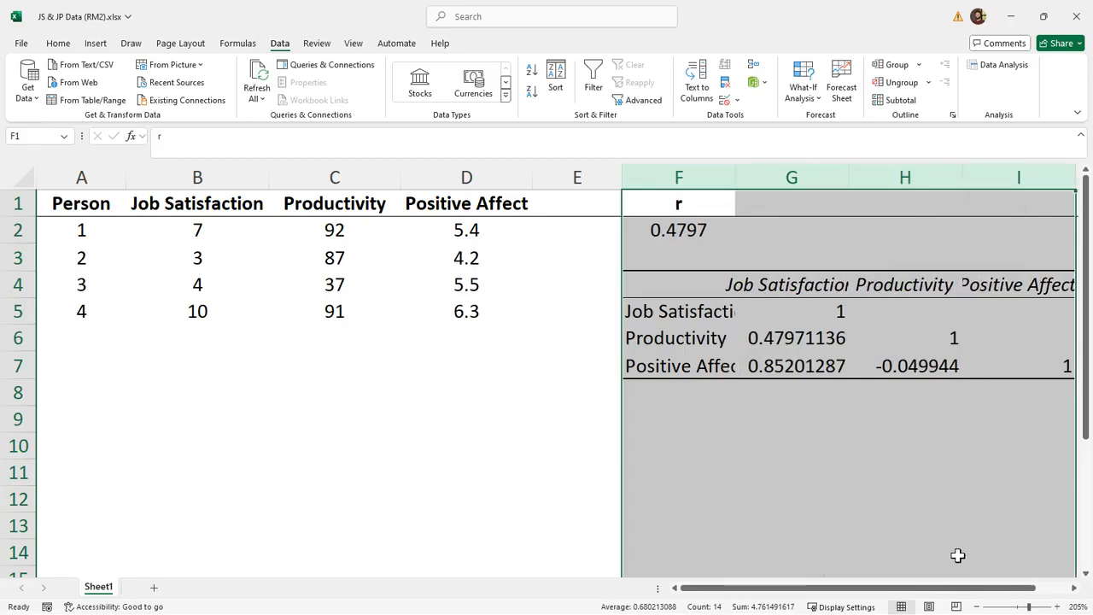
drag(1023, 588, 1058, 589)
drag(989, 175, 1034, 168)
drag(901, 588, 929, 587)
click(768, 450)
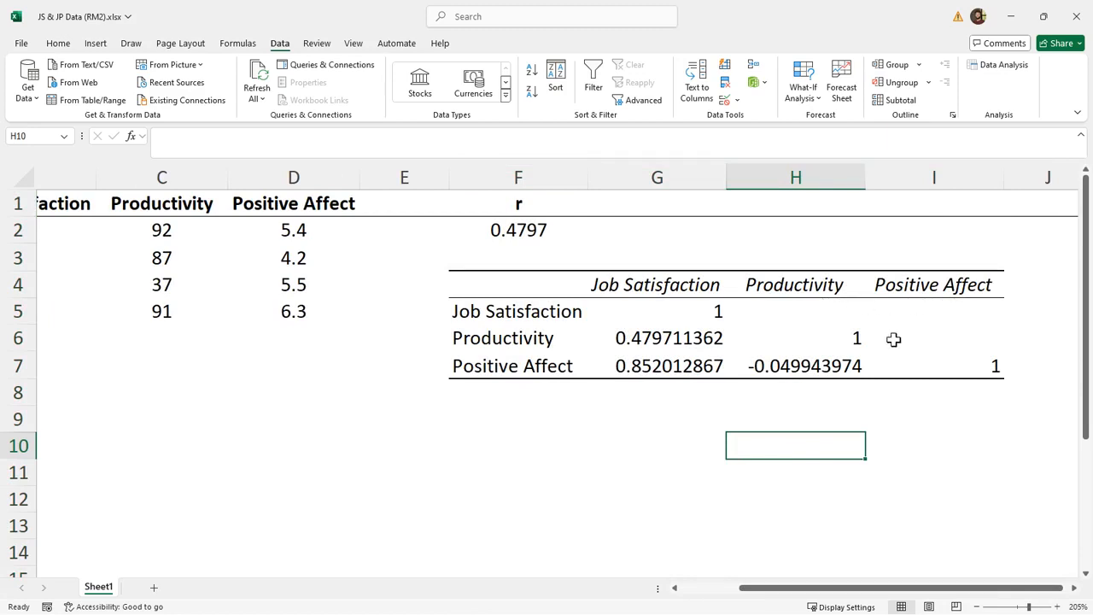
Examine the correlation matrix's diagonal and its job satisfaction–productivity coefficient, comparing it with the r result in F2 and the source data
click(691, 311)
click(794, 340)
click(948, 365)
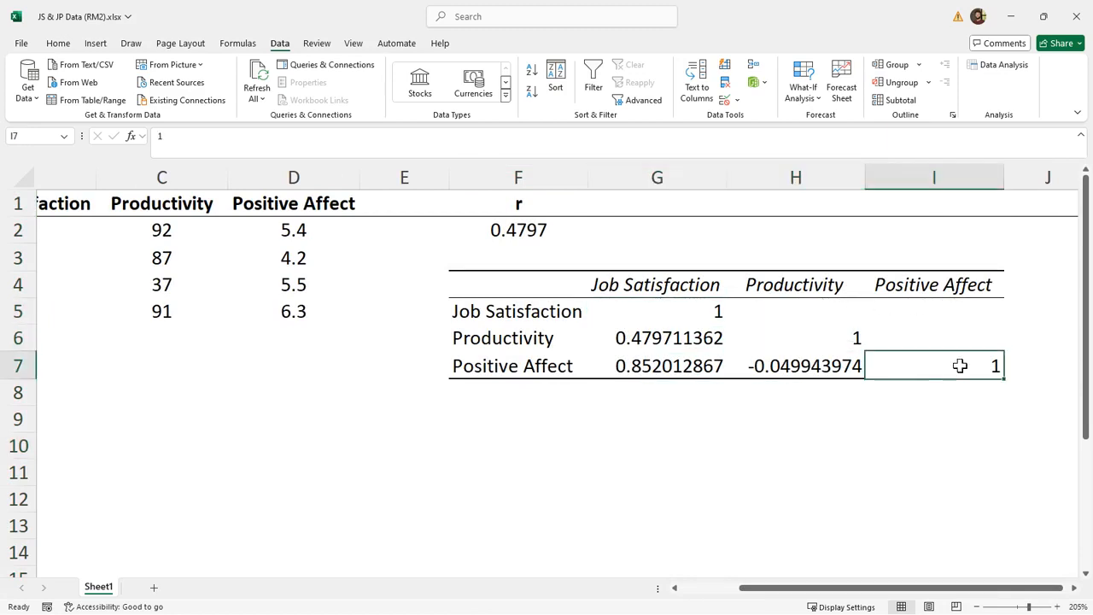
drag(564, 313, 638, 293)
click(664, 425)
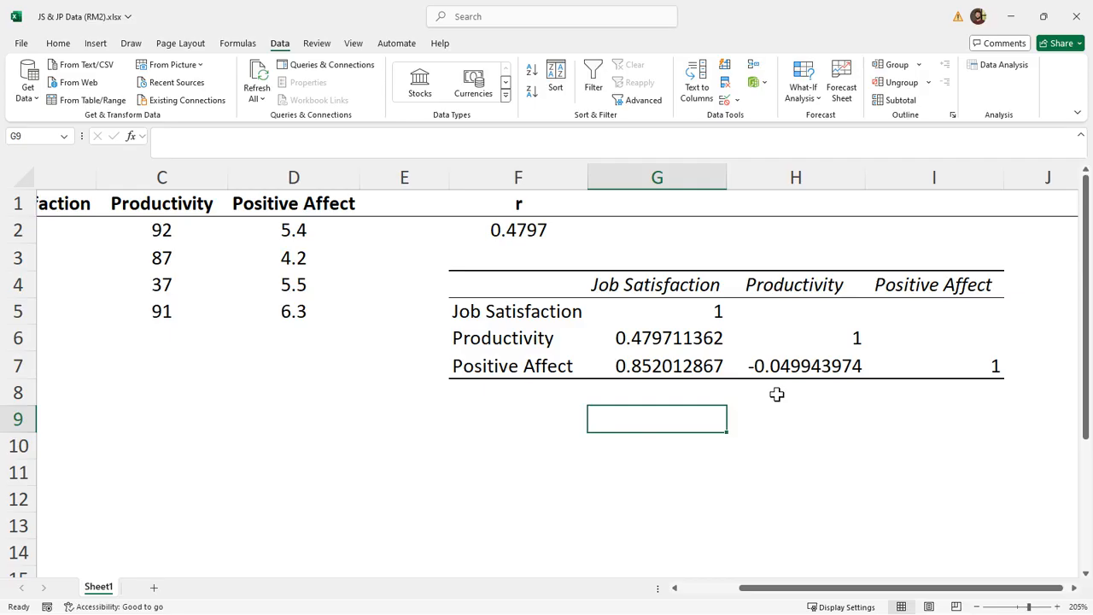
key(Home)
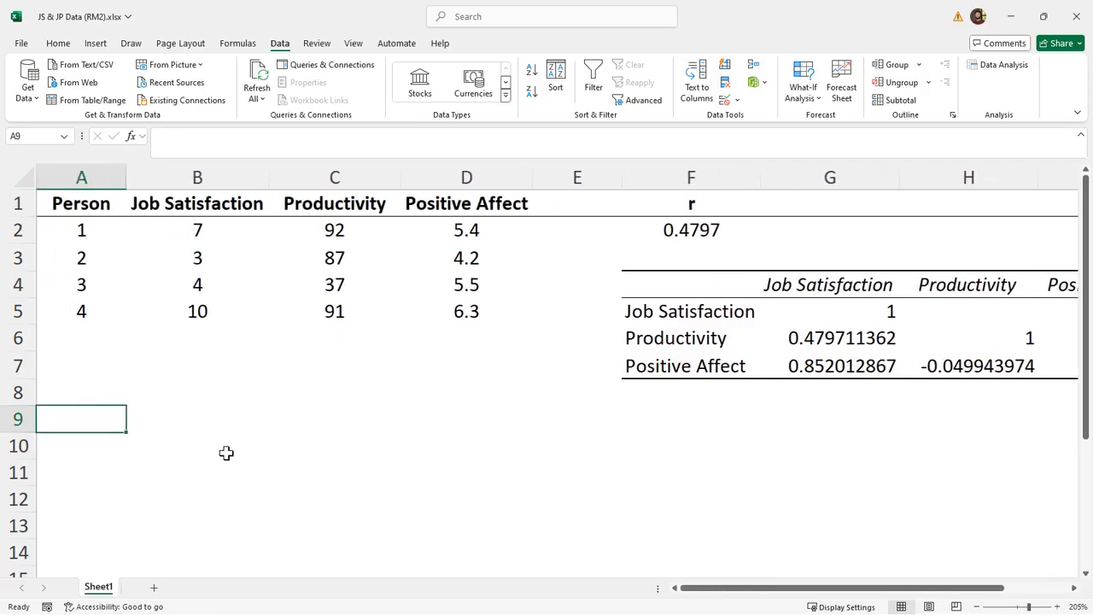
click(855, 342)
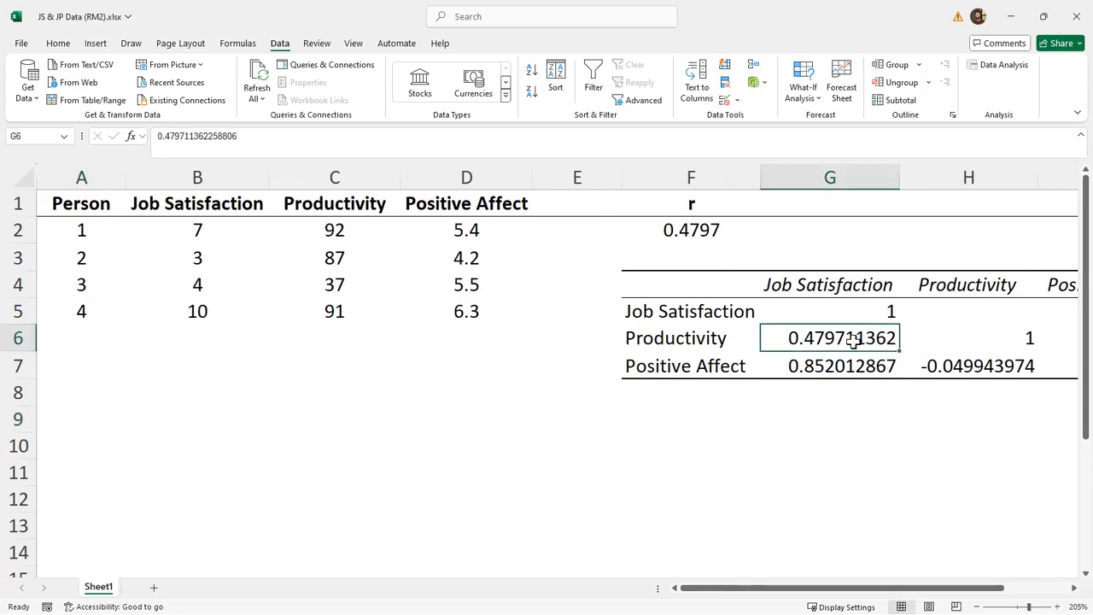
click(219, 389)
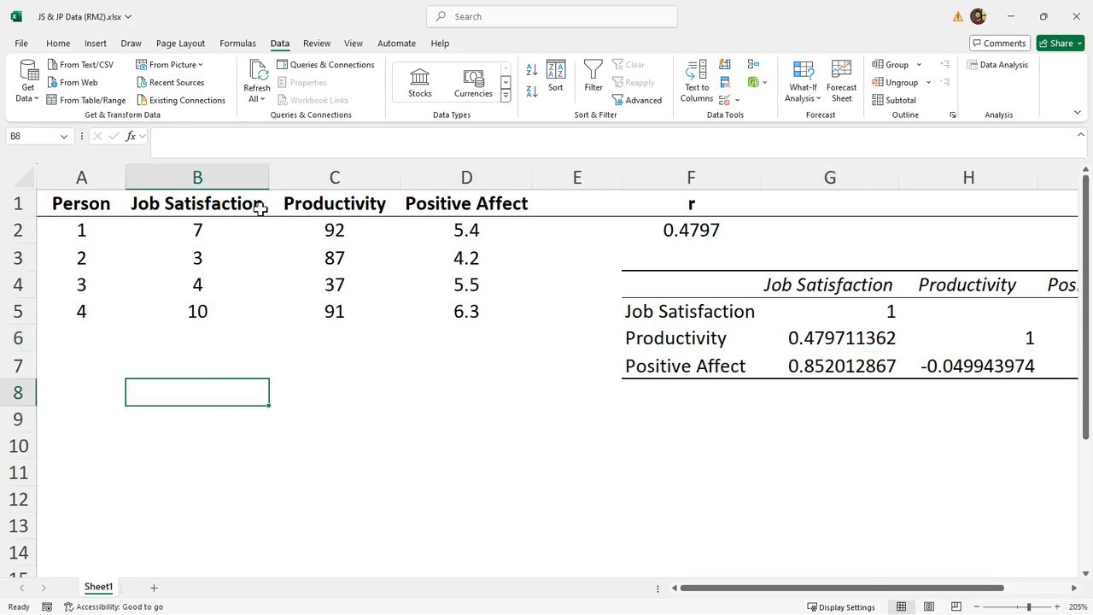
drag(697, 227, 700, 202)
click(253, 390)
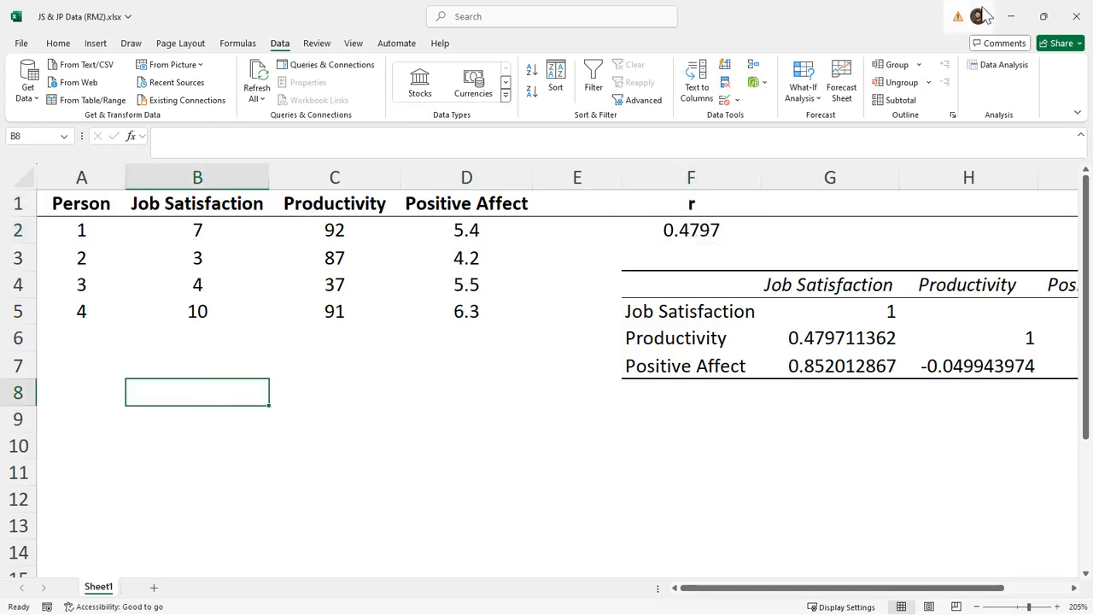
Start a Regression analysis with the Data Analysis tools, using C1:C5 as the Y range and B1:B5 as the X range
click(983, 70)
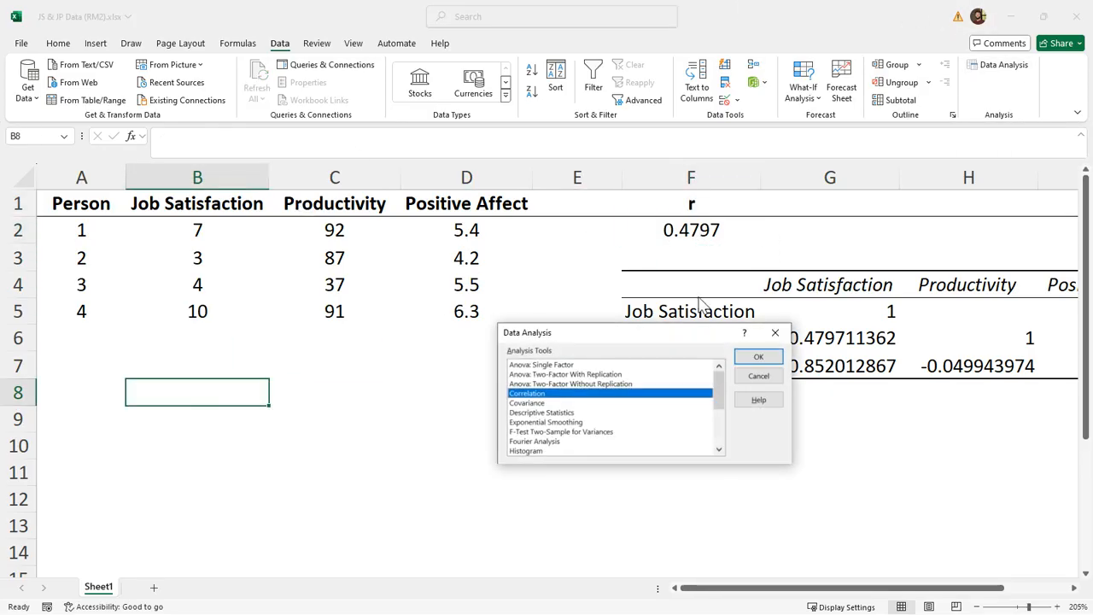
scroll(556, 393, down, 2)
scroll(554, 386, down, 1)
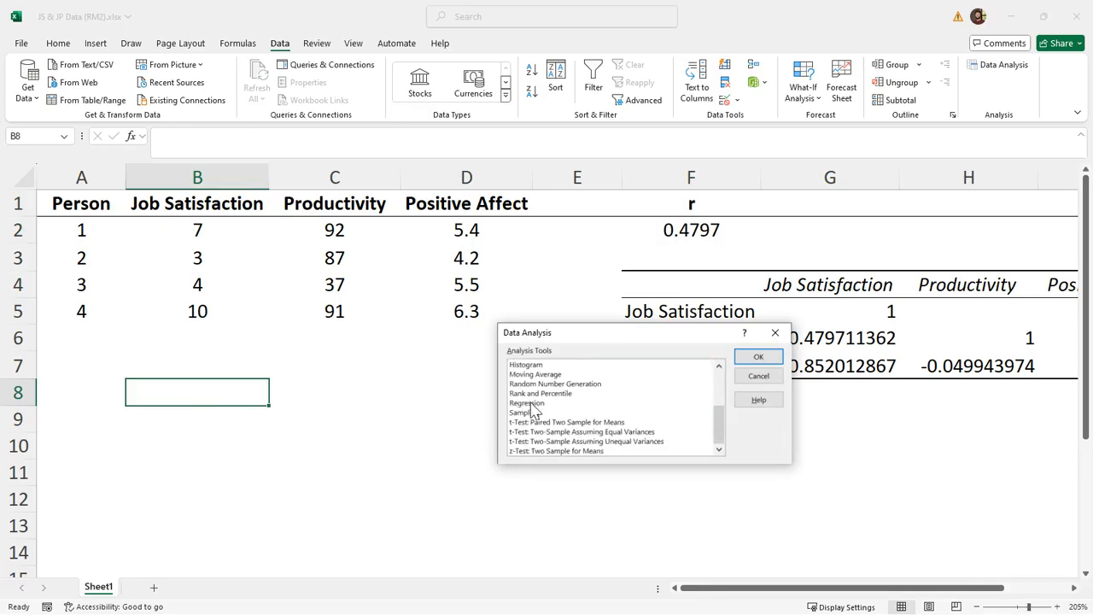
click(531, 404)
click(753, 359)
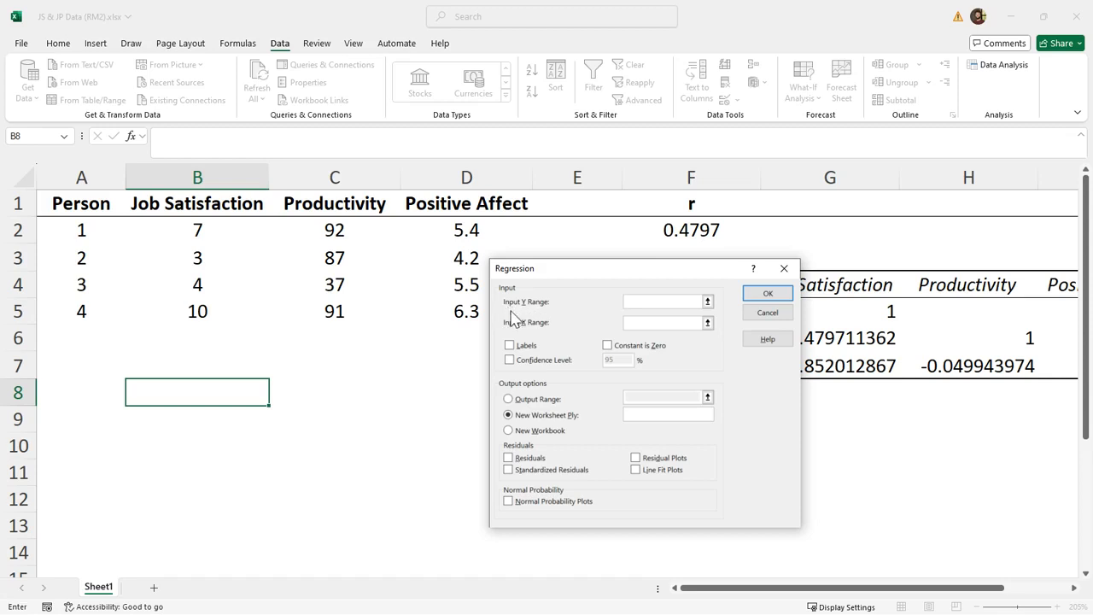
click(707, 301)
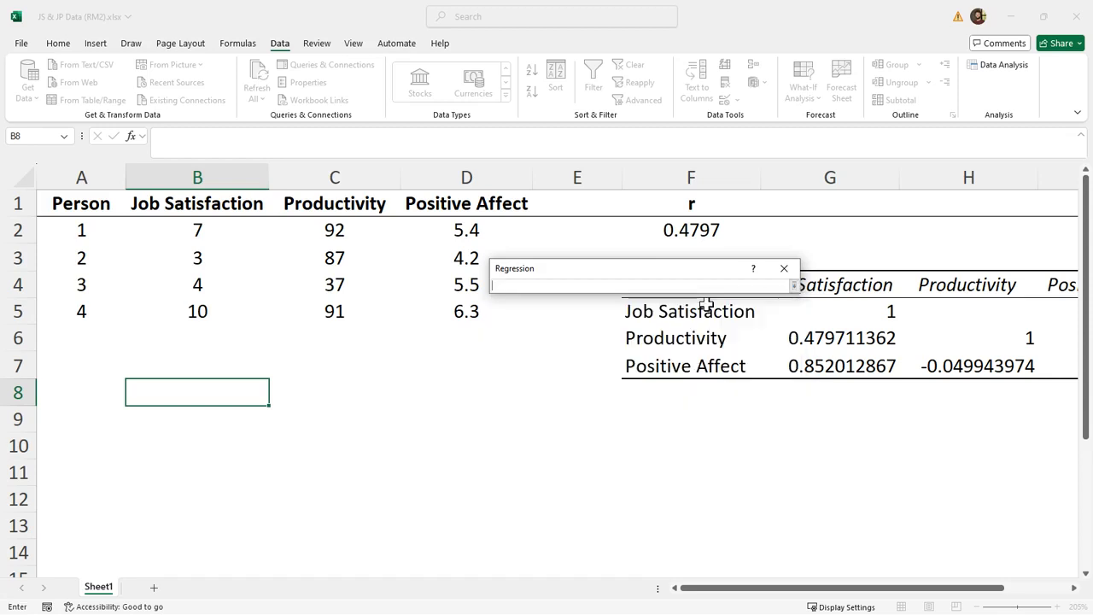
drag(329, 203, 324, 311)
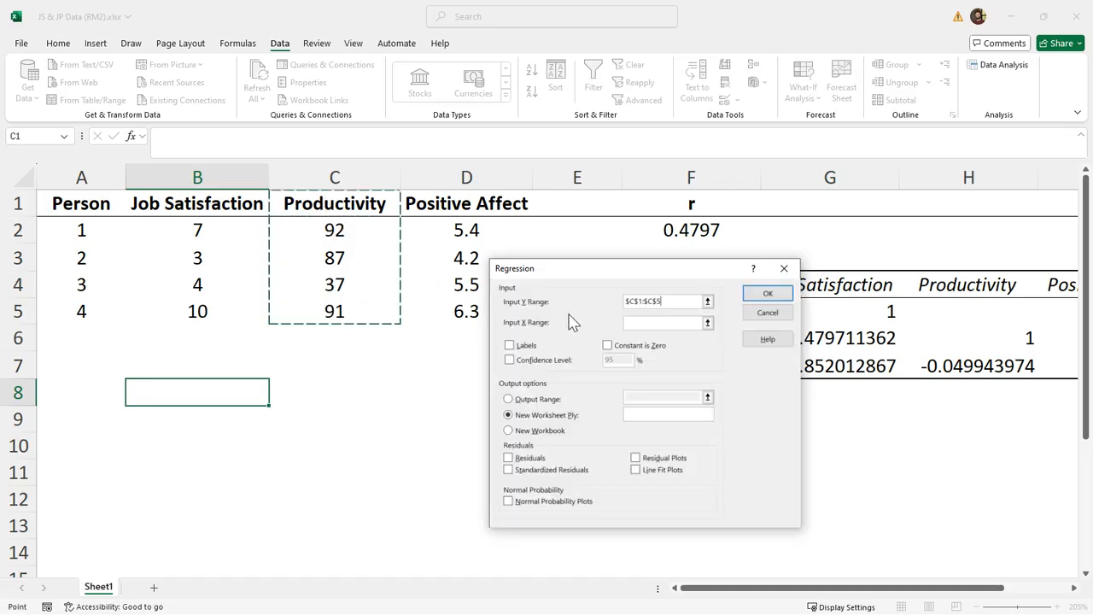
click(707, 323)
drag(203, 214, 205, 313)
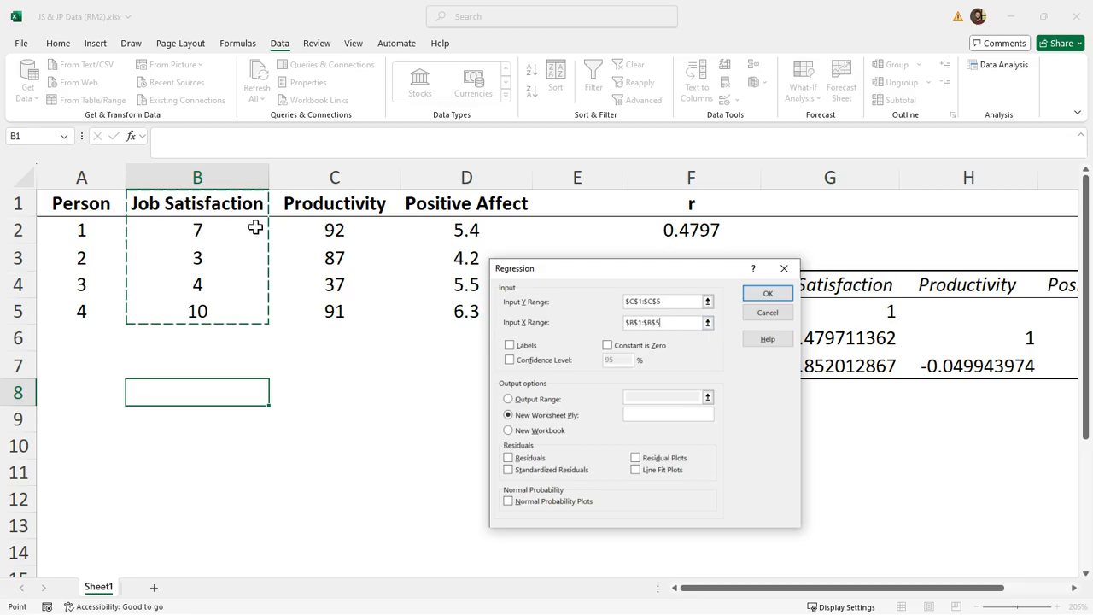
Treat the first row as labels, set the output range to cell B10, and generate the regression output
click(512, 350)
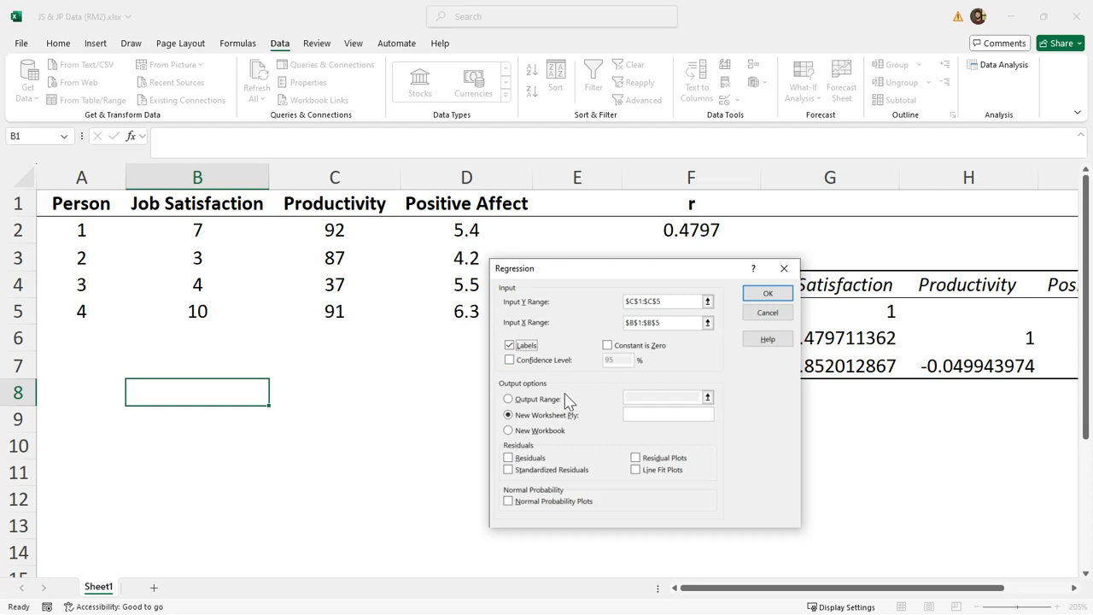
click(509, 399)
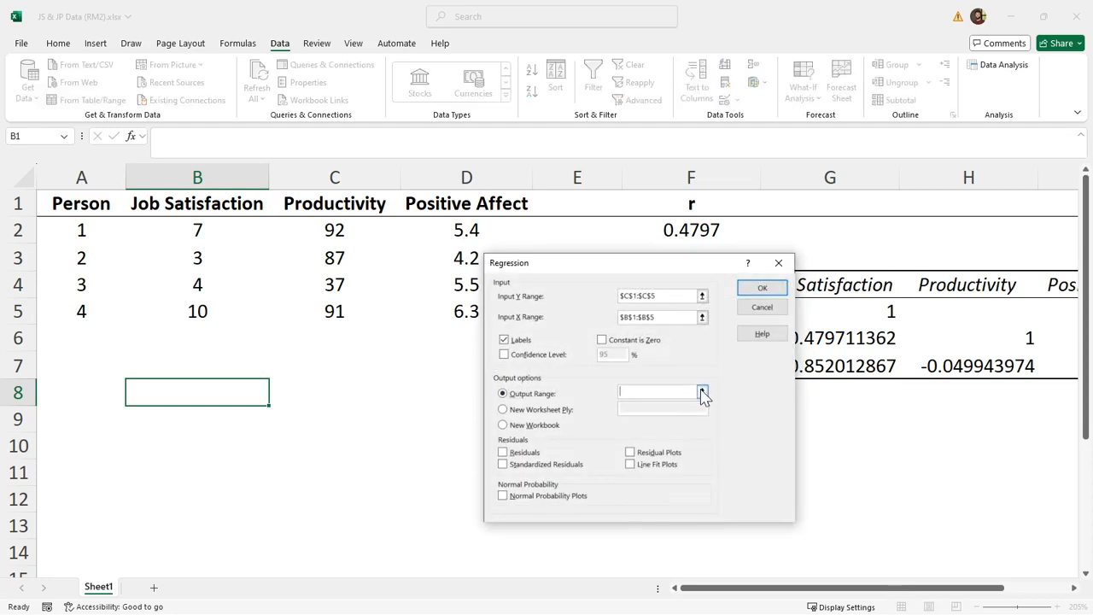
click(706, 396)
click(193, 434)
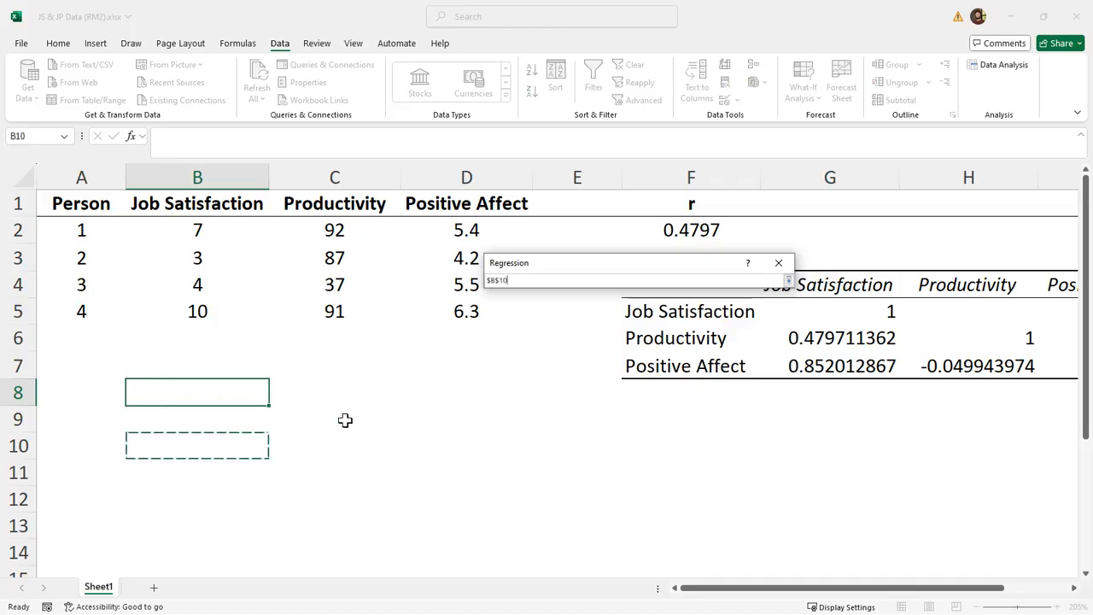
key(Return)
key(Return)
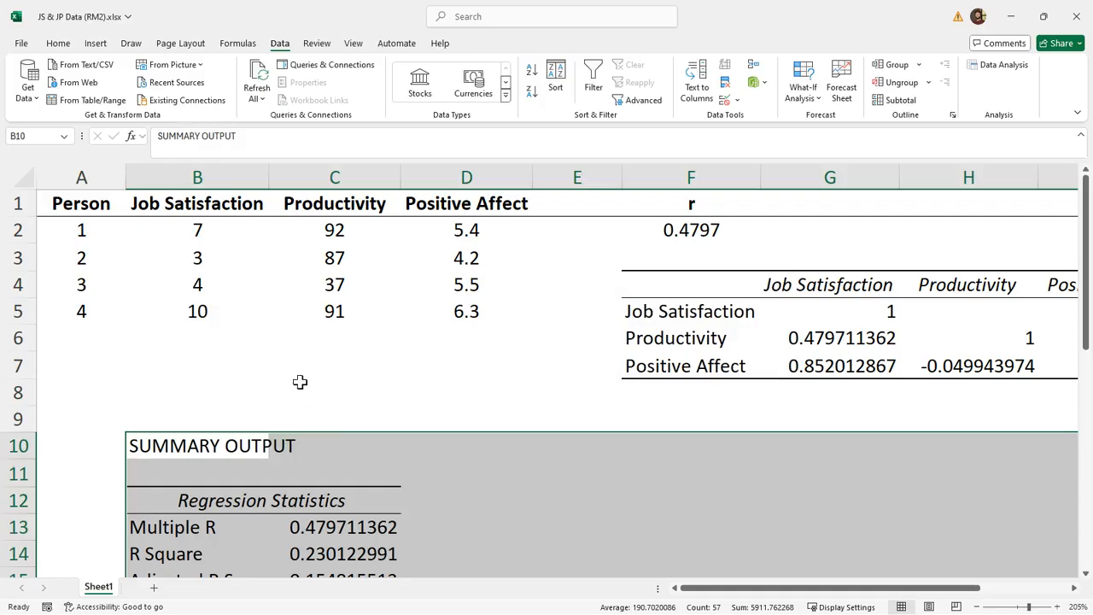
Make the CORREL result in cell F2 bold and highlight it with a yellow fill
click(725, 229)
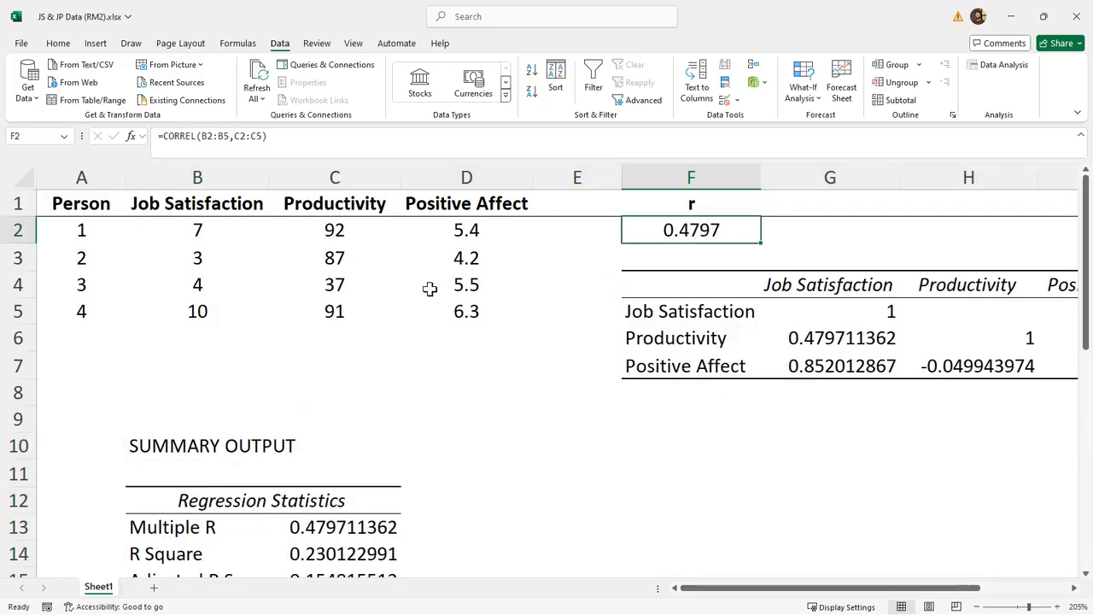
key(ctrl+b)
click(56, 43)
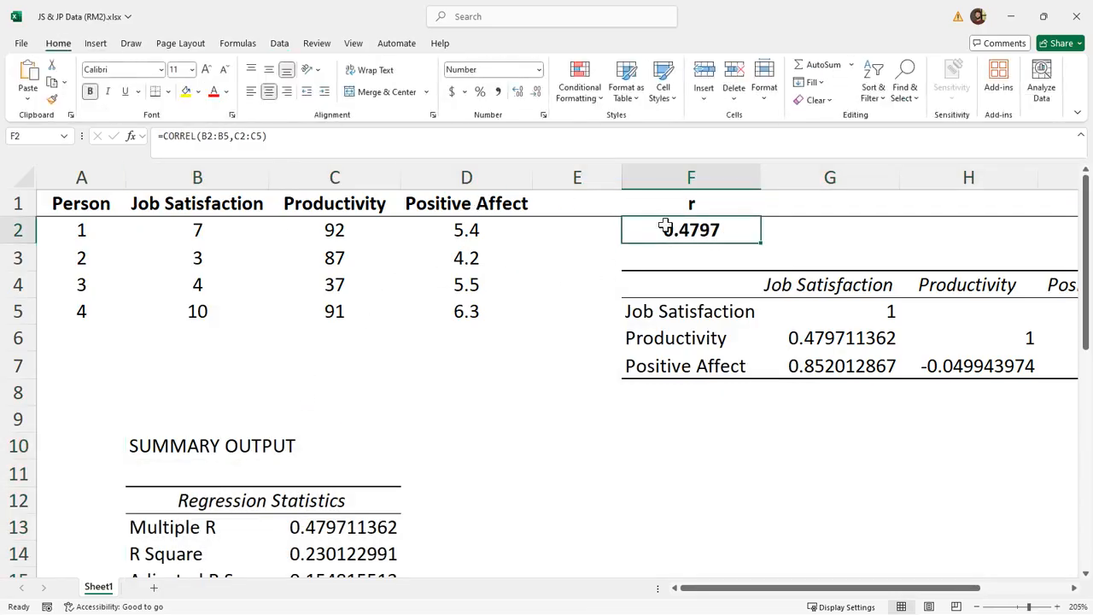
click(186, 91)
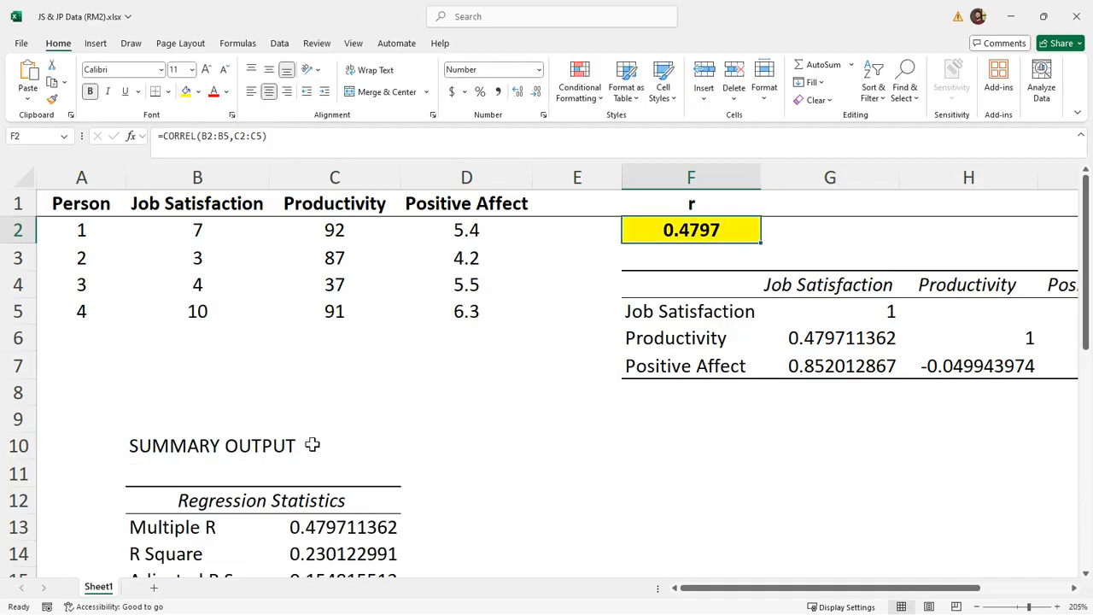
Make the Multiple R value in cell C13 bold and highlight it with a yellow fill
scroll(241, 405, down, 2)
click(323, 368)
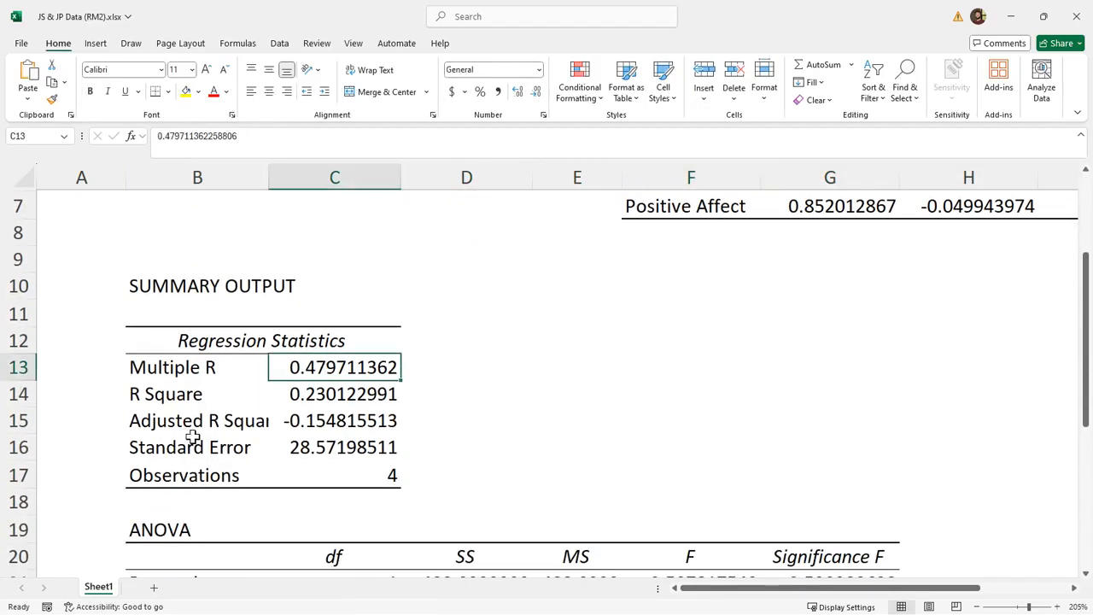
key(ctrl+b)
click(187, 92)
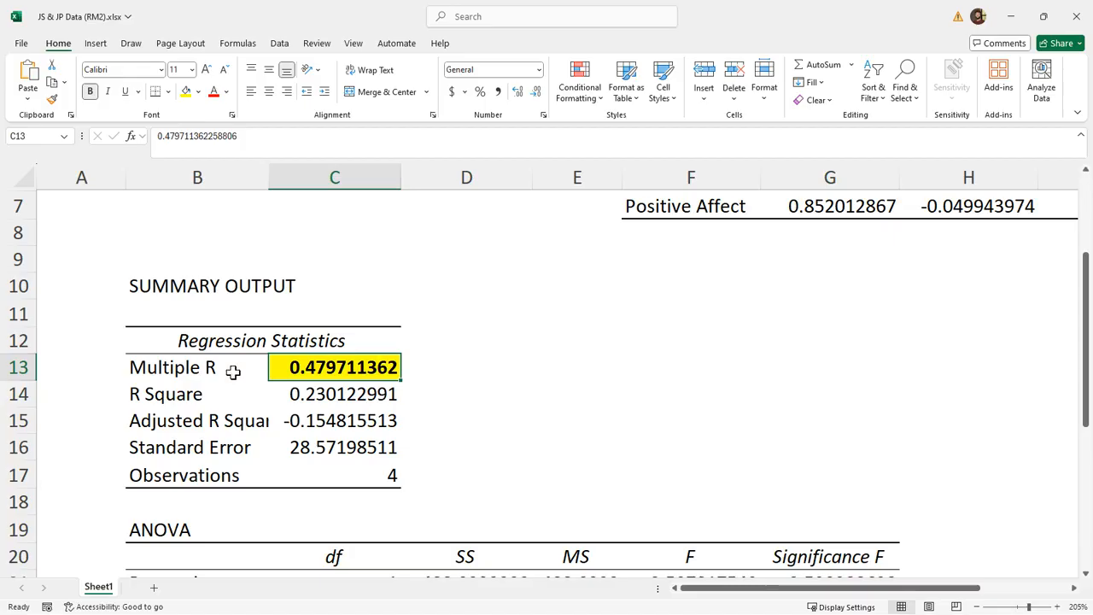
click(159, 369)
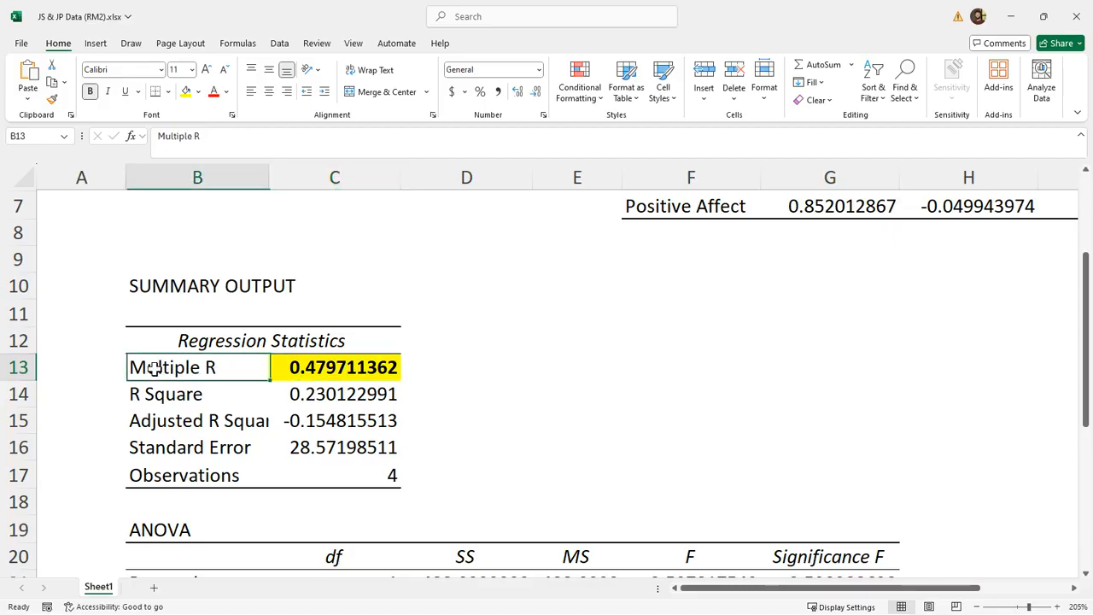
click(330, 369)
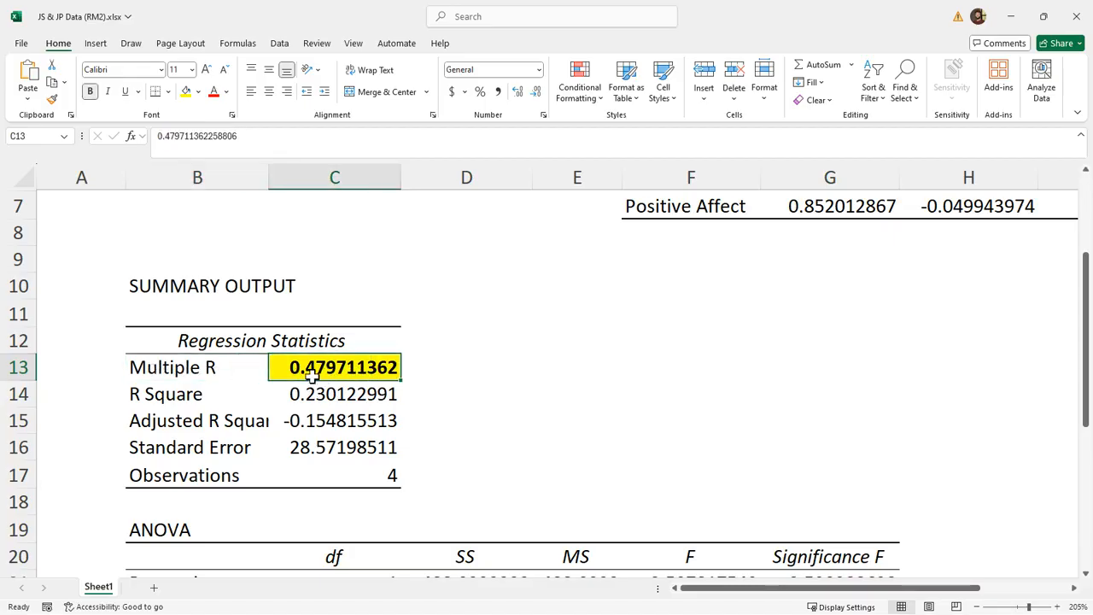
scroll(338, 358, down, 1)
scroll(333, 336, down, 3)
click(681, 343)
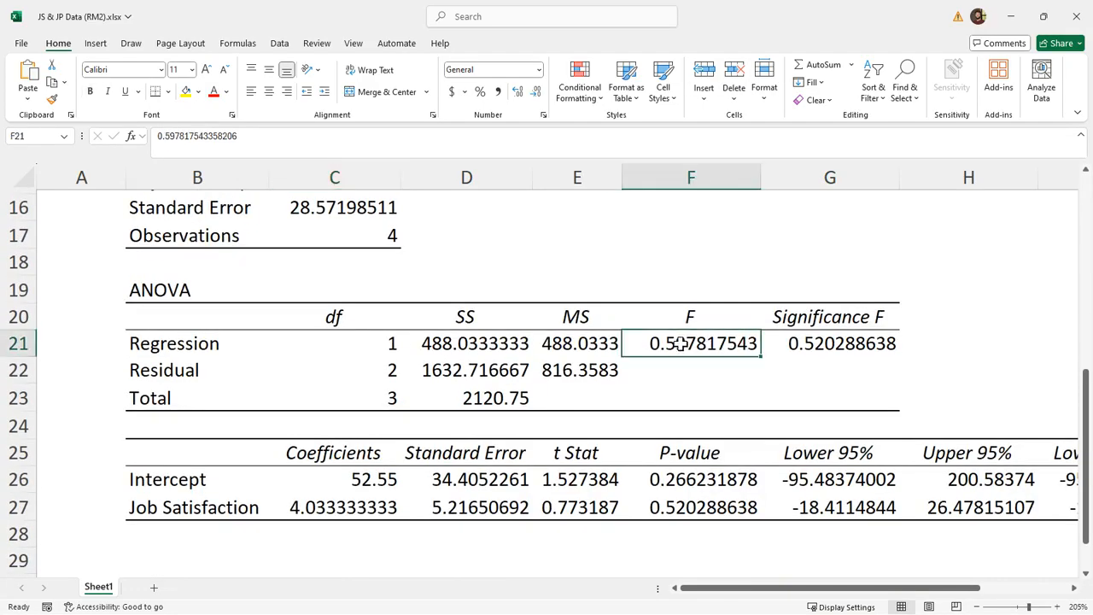
key(ctrl+b)
click(186, 91)
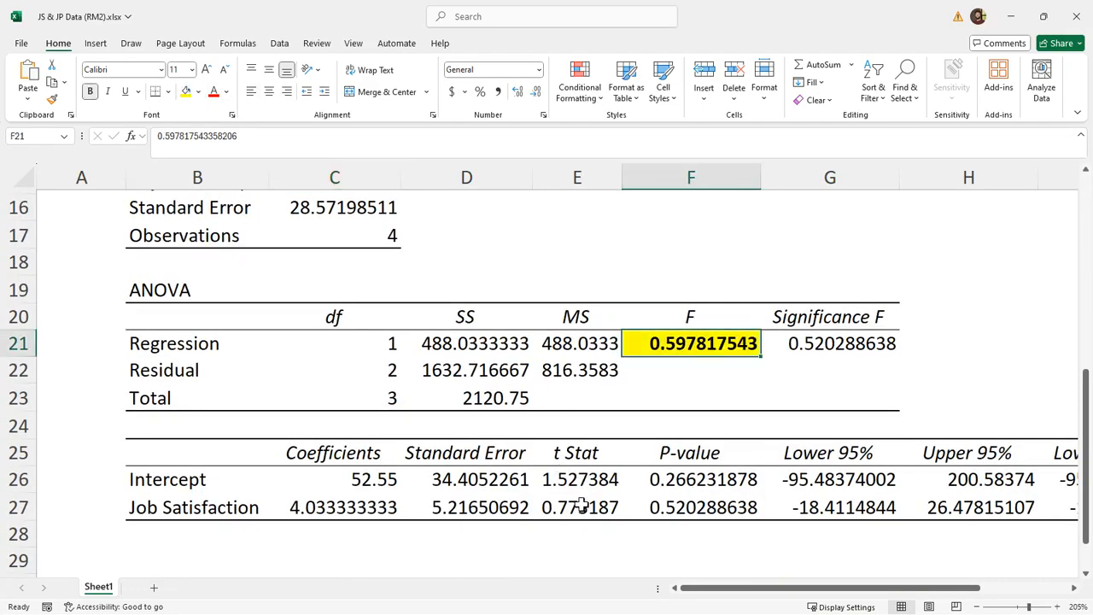
click(665, 510)
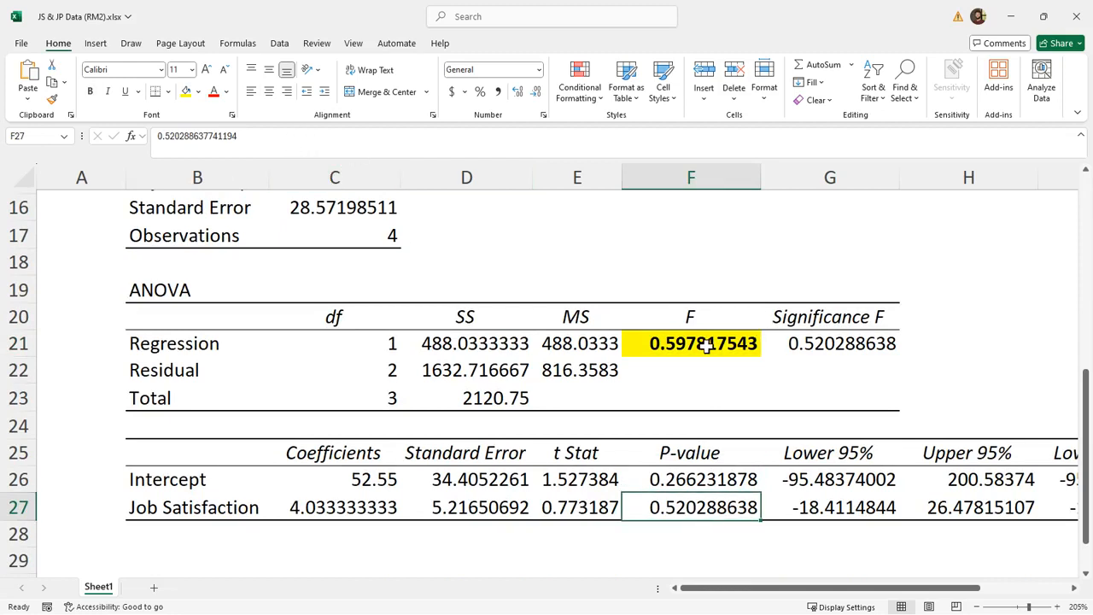
key(ctrl+z)
key(ctrl+z)
Make the Significance F value in G21 and the Job Satisfaction P-value in F27 bold with a yellow fill
click(822, 351)
key(ctrl+b)
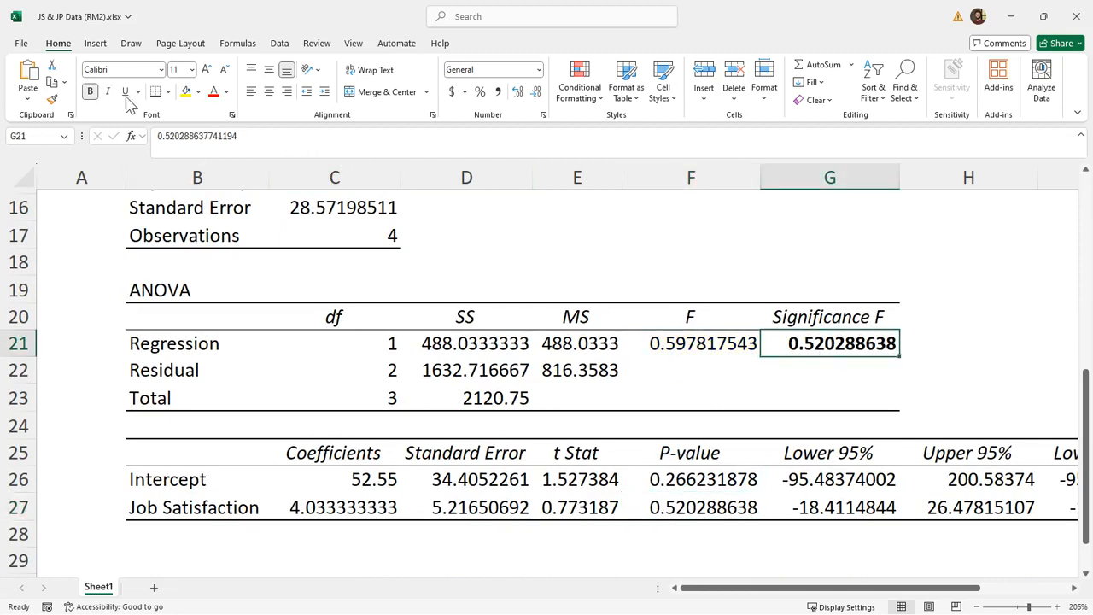
click(186, 91)
click(735, 511)
key(ctrl+b)
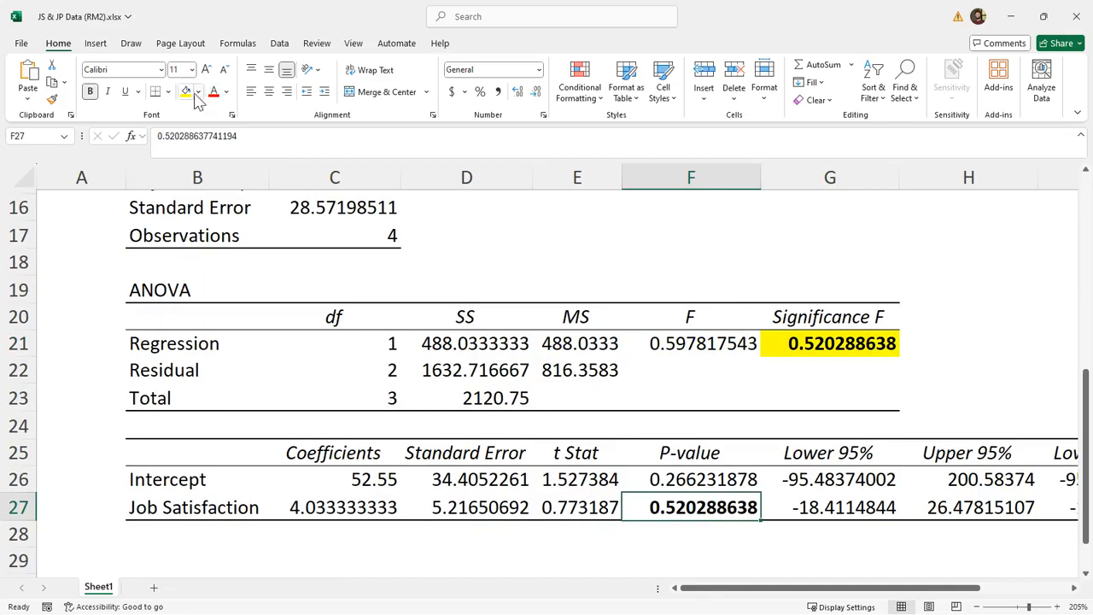
click(186, 92)
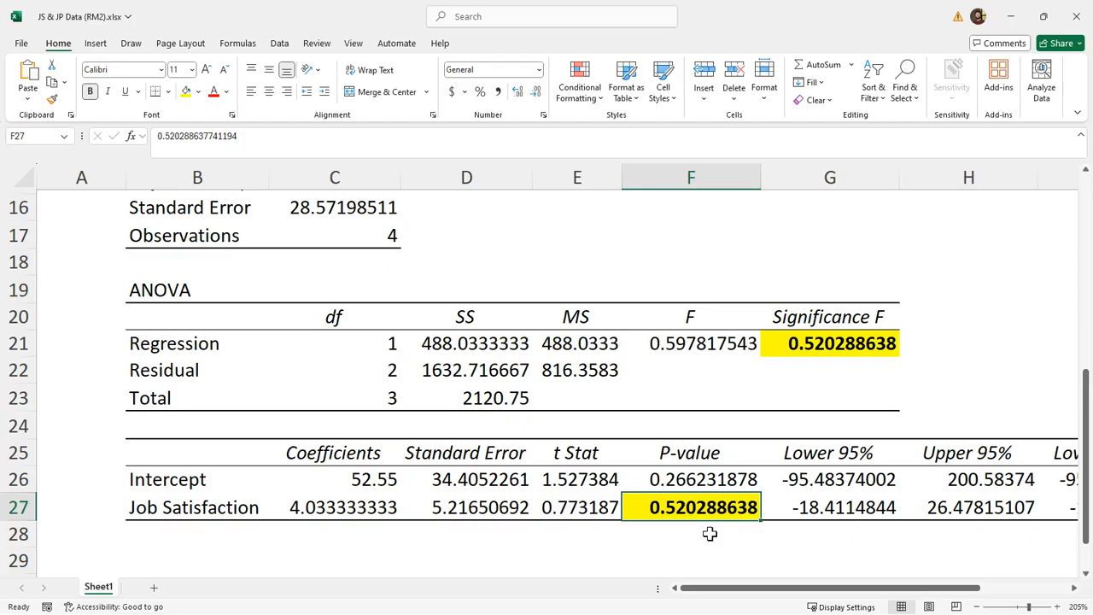
Enter the significance level "α = .05" in cell G18, above the ANOVA table's Significance F column
click(822, 260)
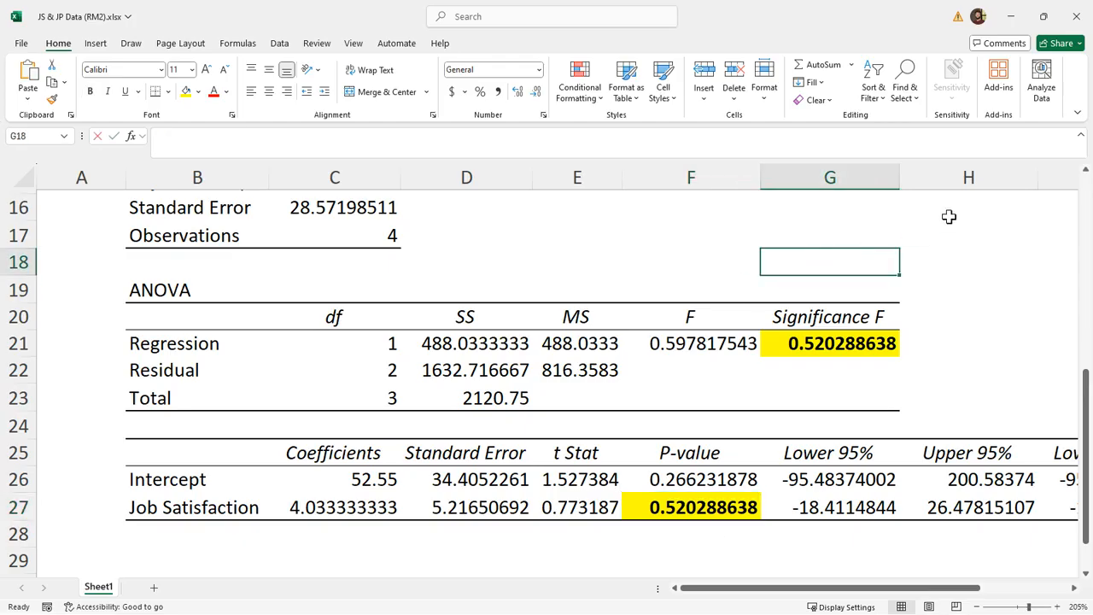
text(α = .05)
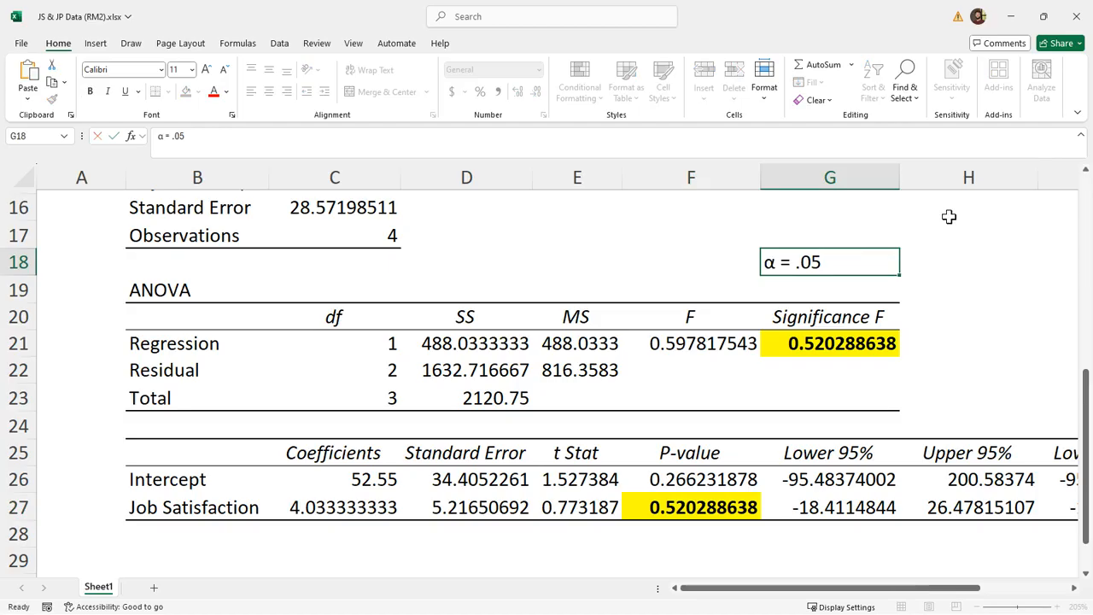
key(Tab)
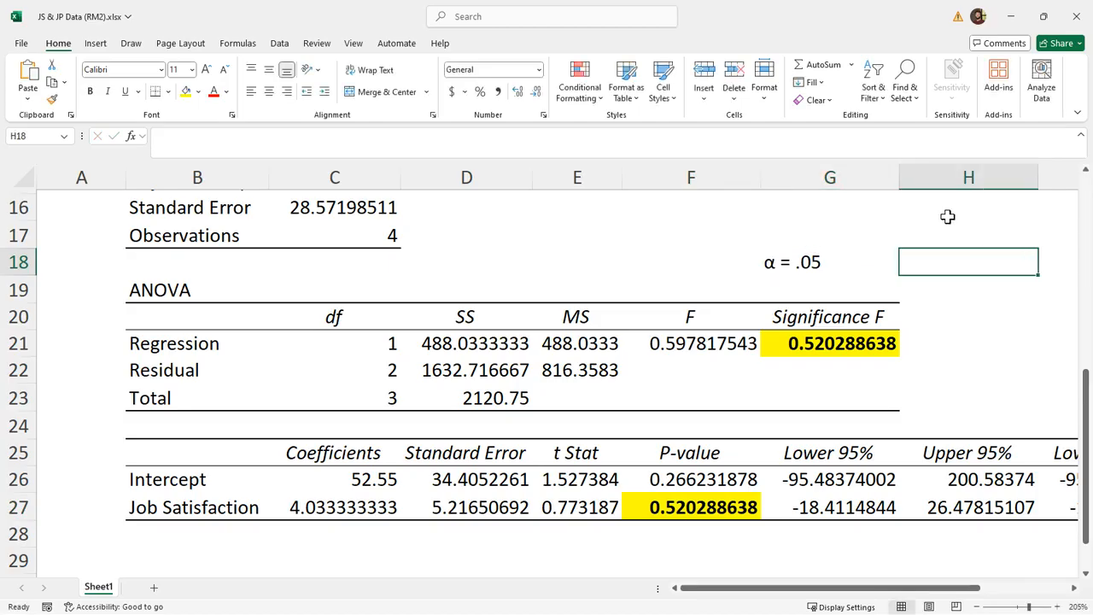
click(819, 344)
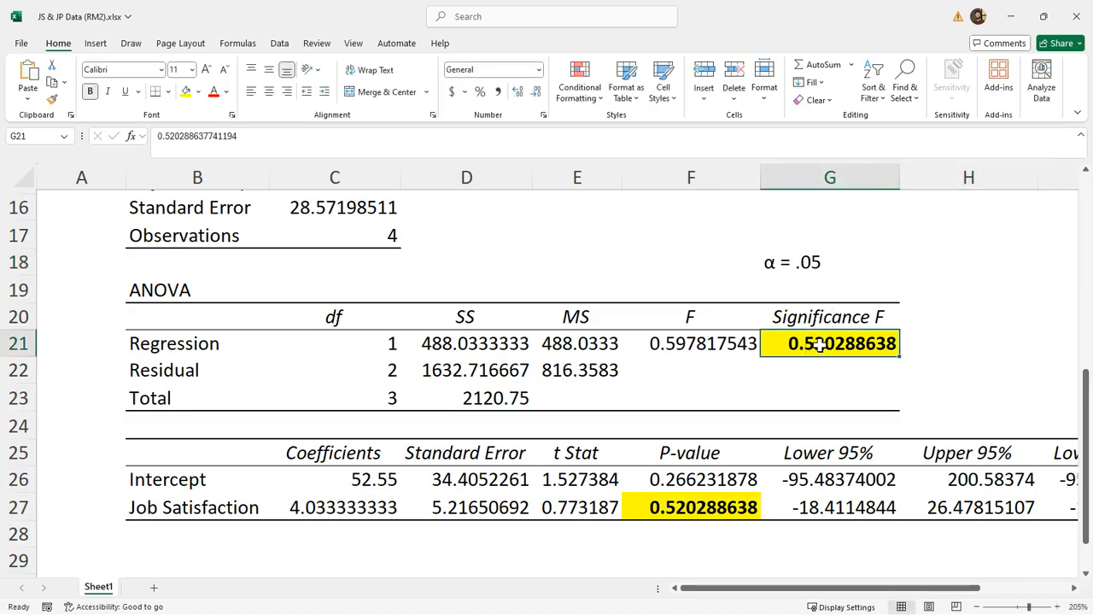
Compare the ANOVA Significance F and the Job Satisfaction P-value with the α = .05 significance level
click(824, 262)
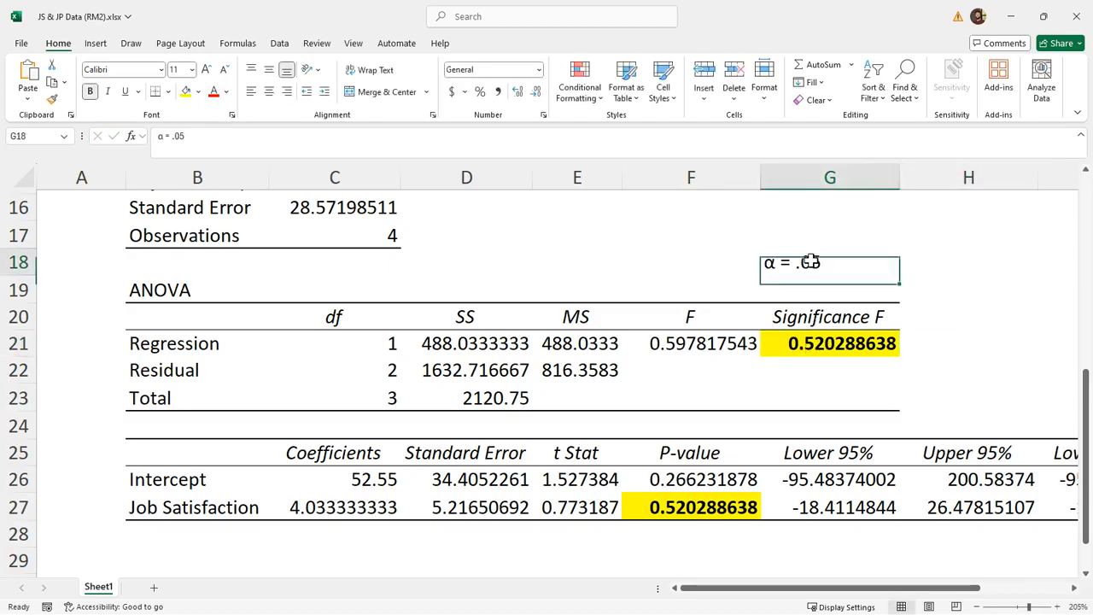
click(706, 507)
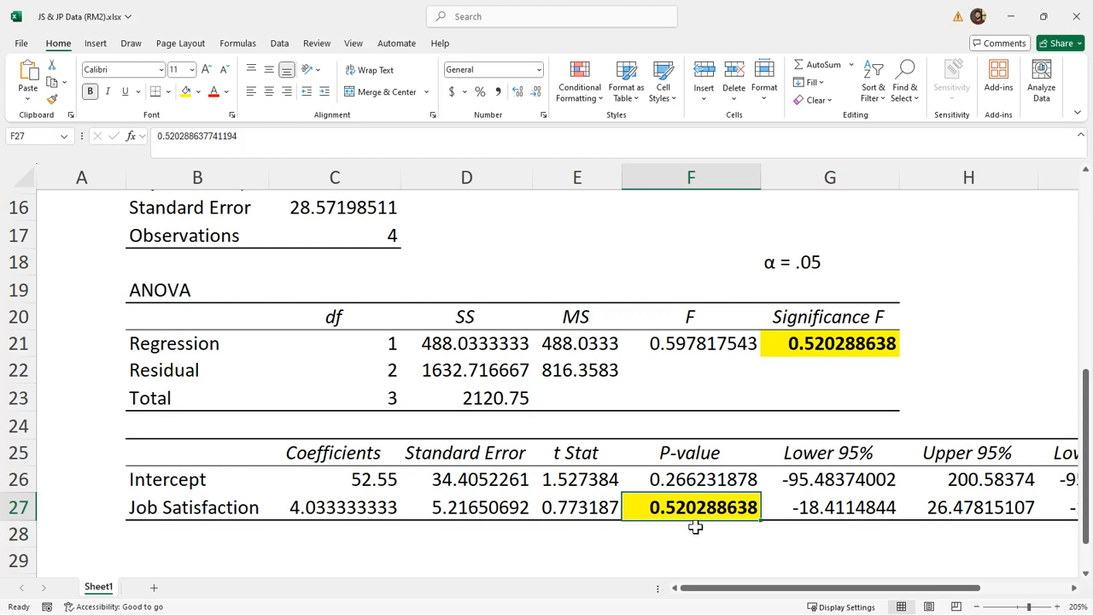
click(826, 265)
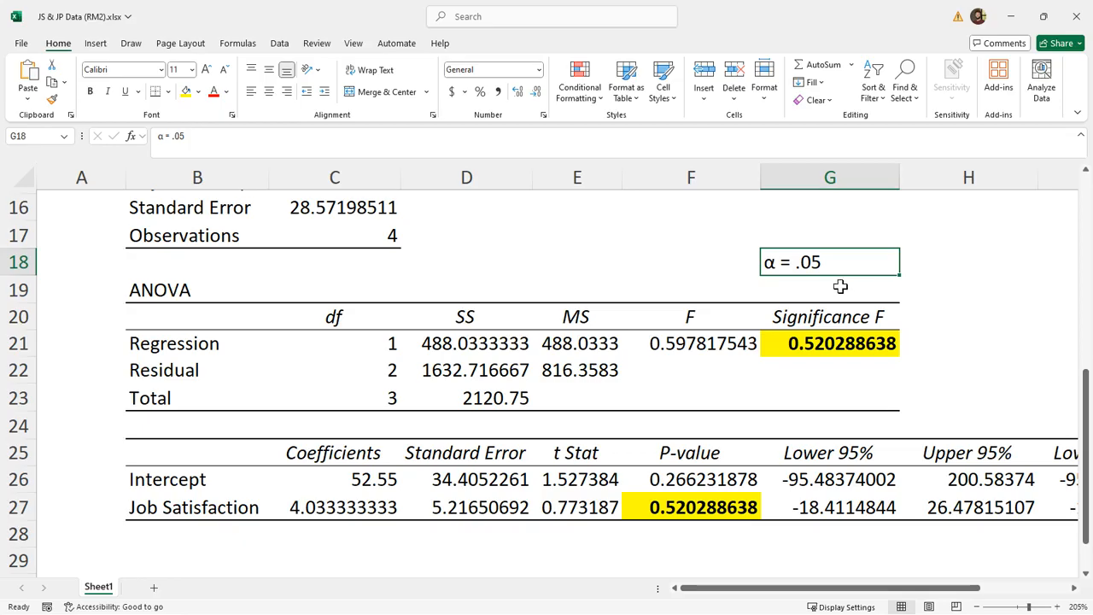
click(835, 343)
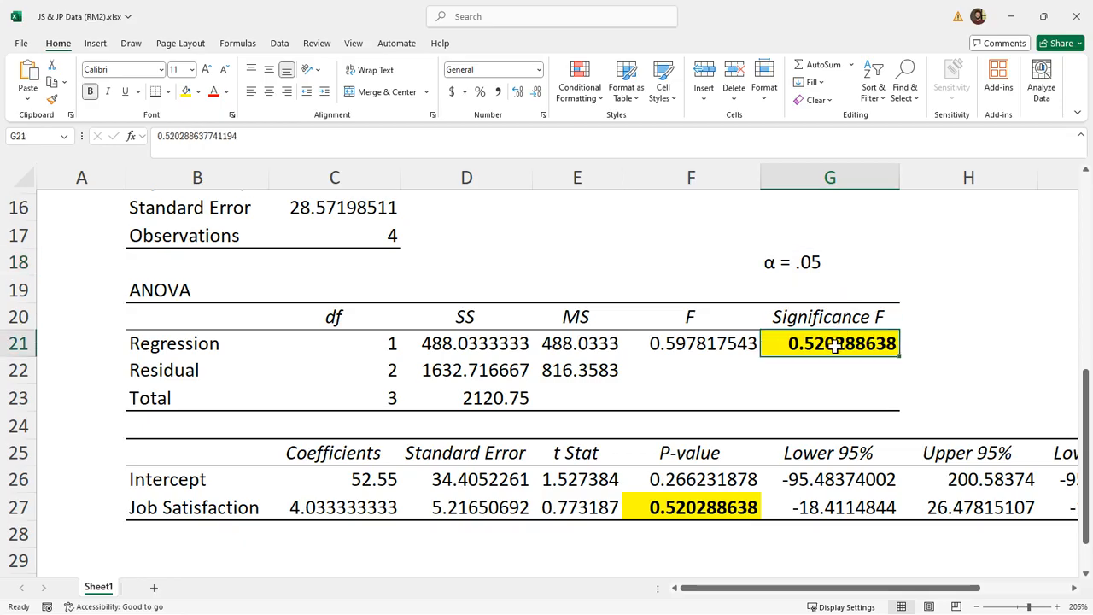
click(837, 266)
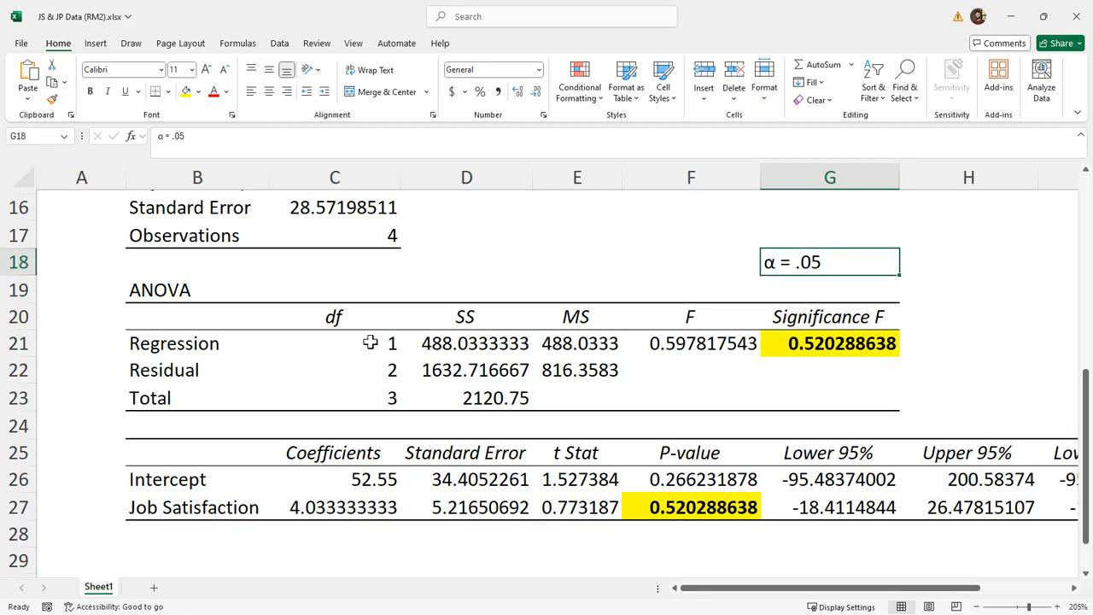
Review the four-person sample, the Job Satisfaction P-value and the correlation result in cell F2
scroll(243, 366, up, 5)
drag(93, 226, 146, 320)
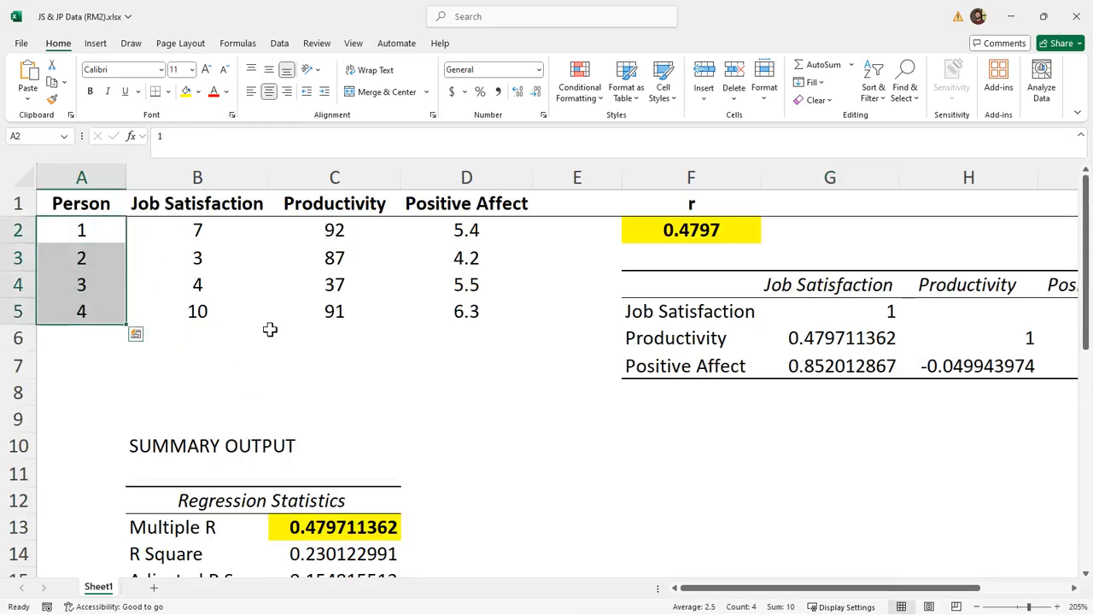
click(491, 360)
scroll(489, 338, down, 6)
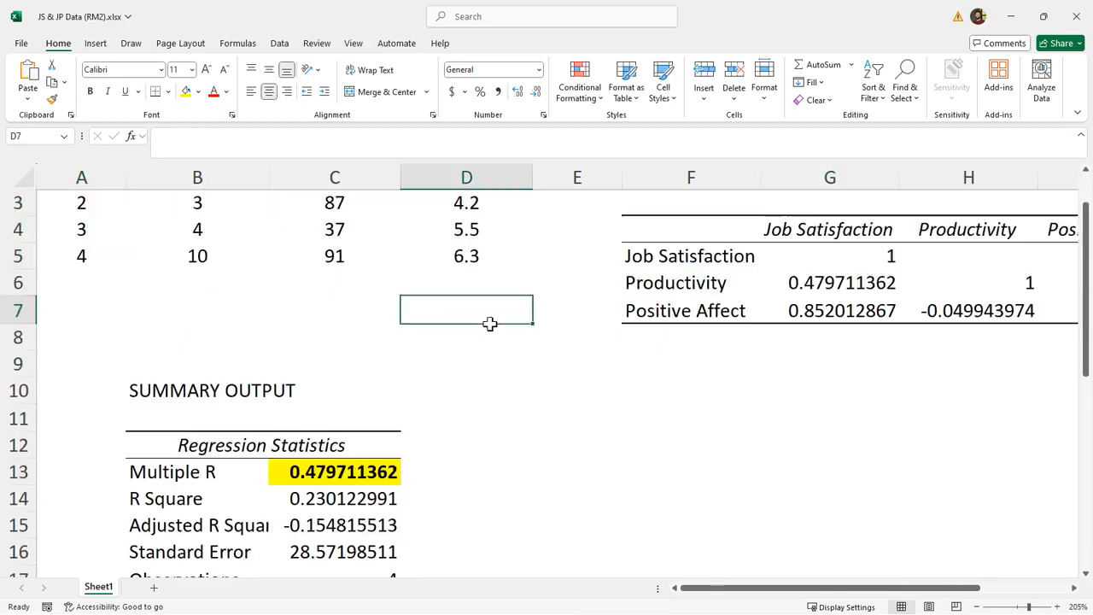
click(684, 431)
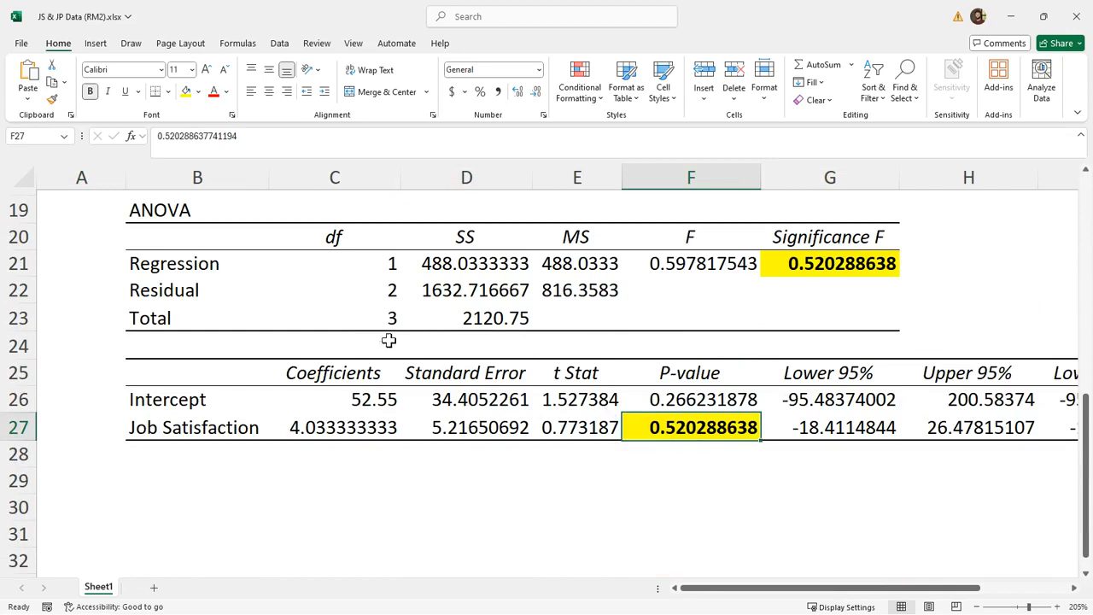
scroll(402, 337, up, 5)
scroll(598, 316, up, 1)
click(676, 239)
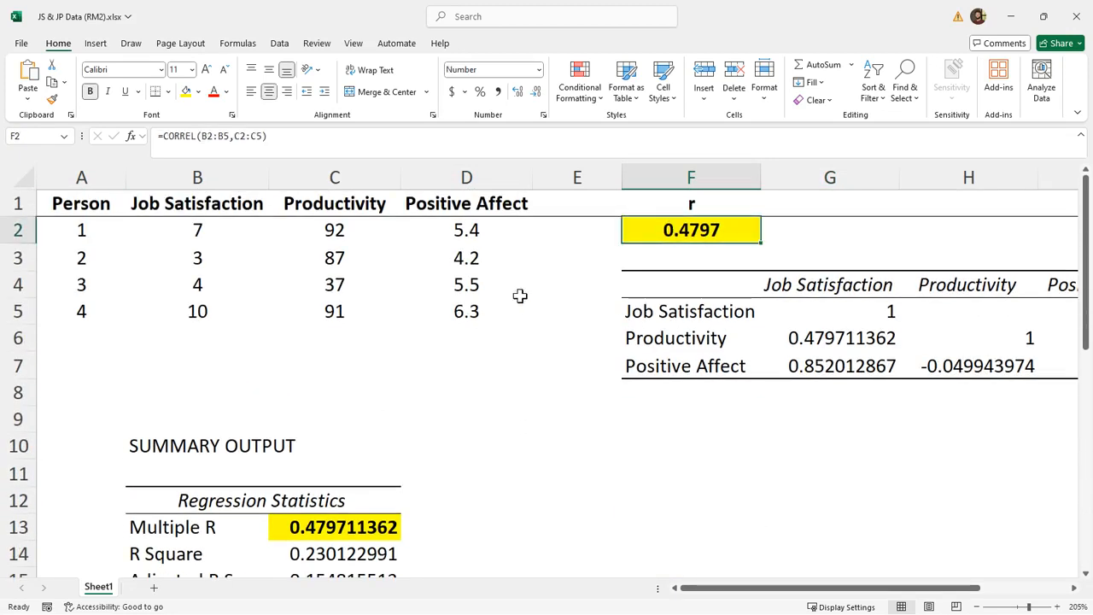
click(419, 386)
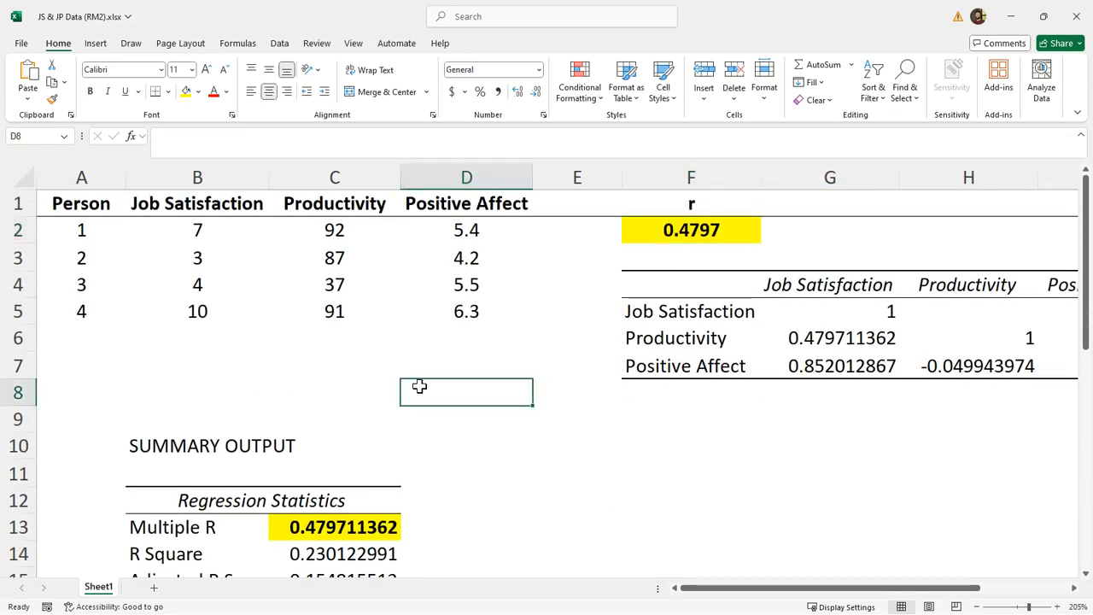
Switch to SPSS Statistics and import the Excel file "JS & JP Data (RM2).xlsx" as a new dataset
key(alt+Tab)
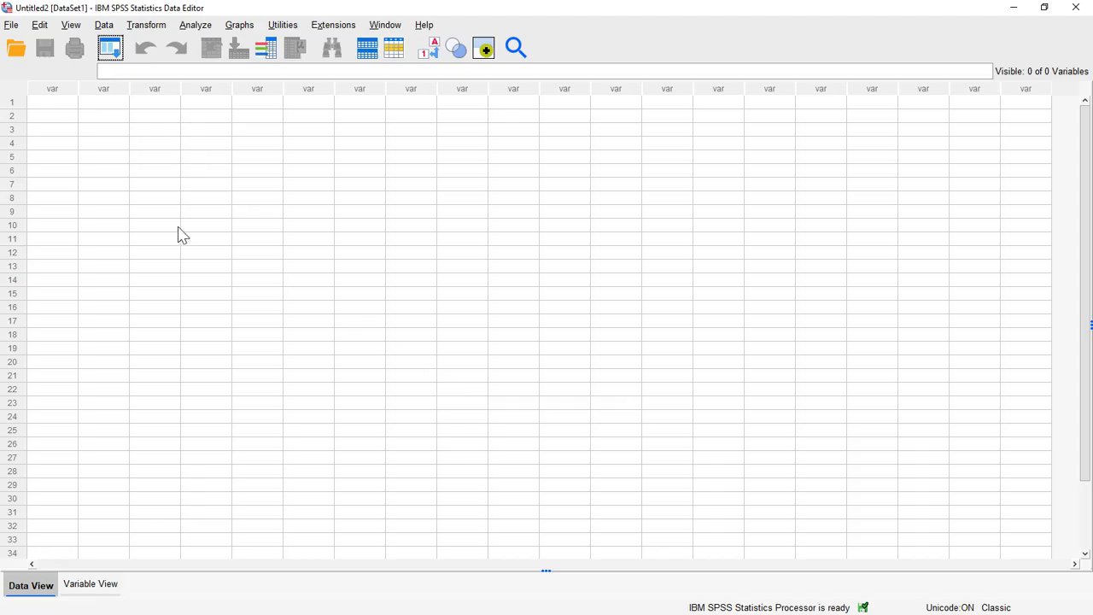
click(69, 118)
click(58, 144)
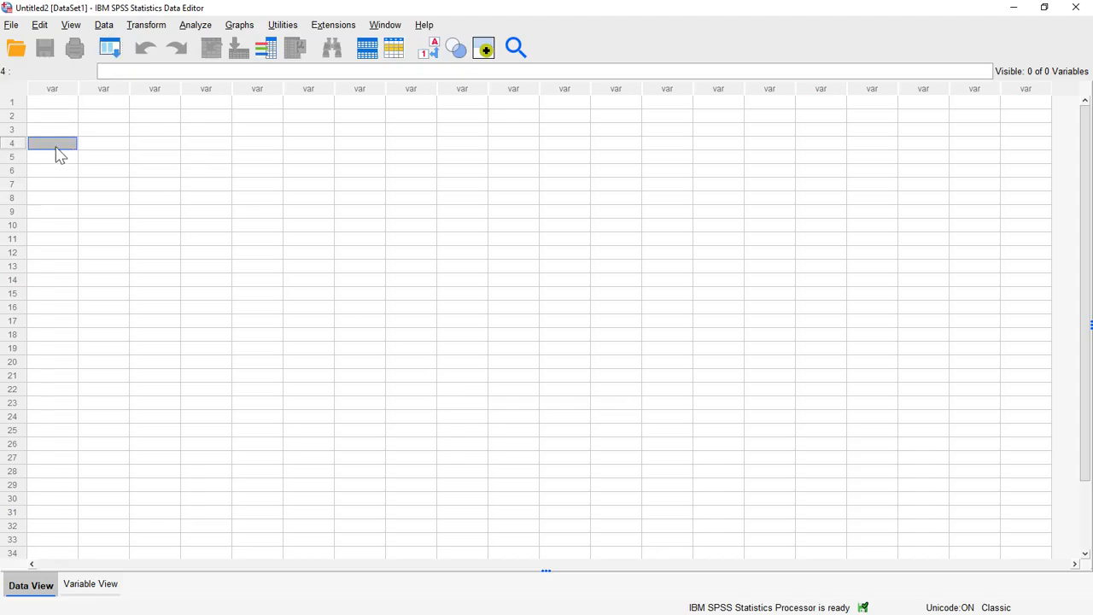
click(11, 26)
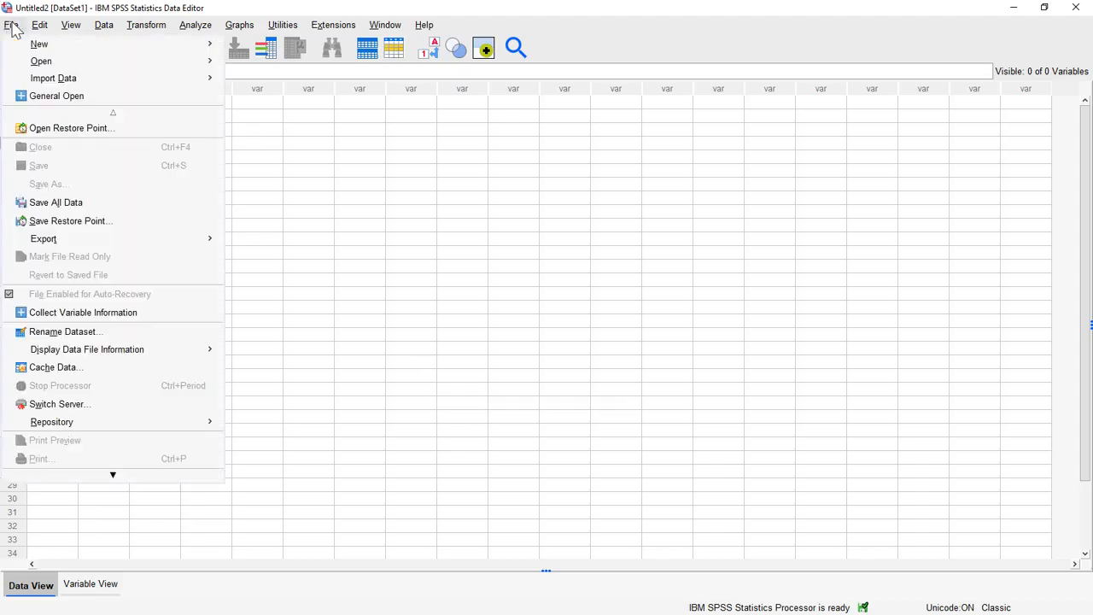
click(14, 29)
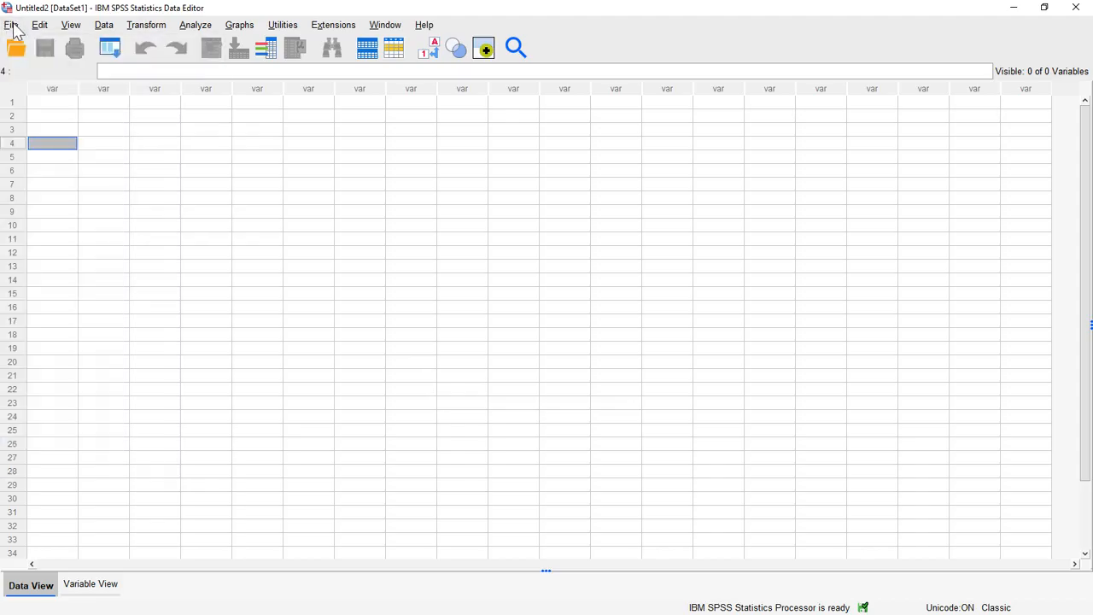
click(12, 26)
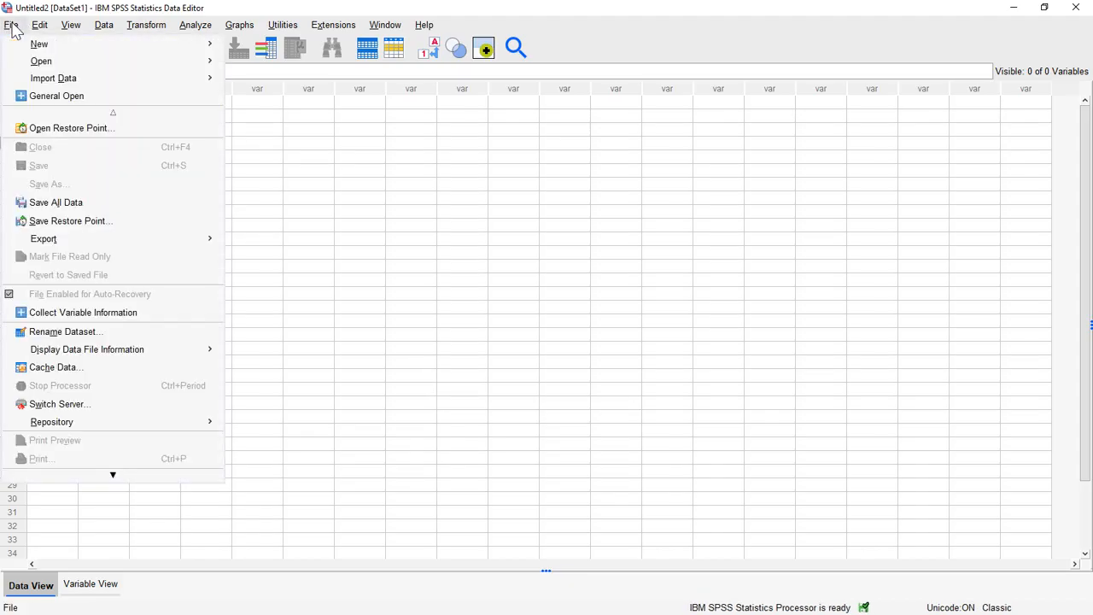
mouse_move(49, 79)
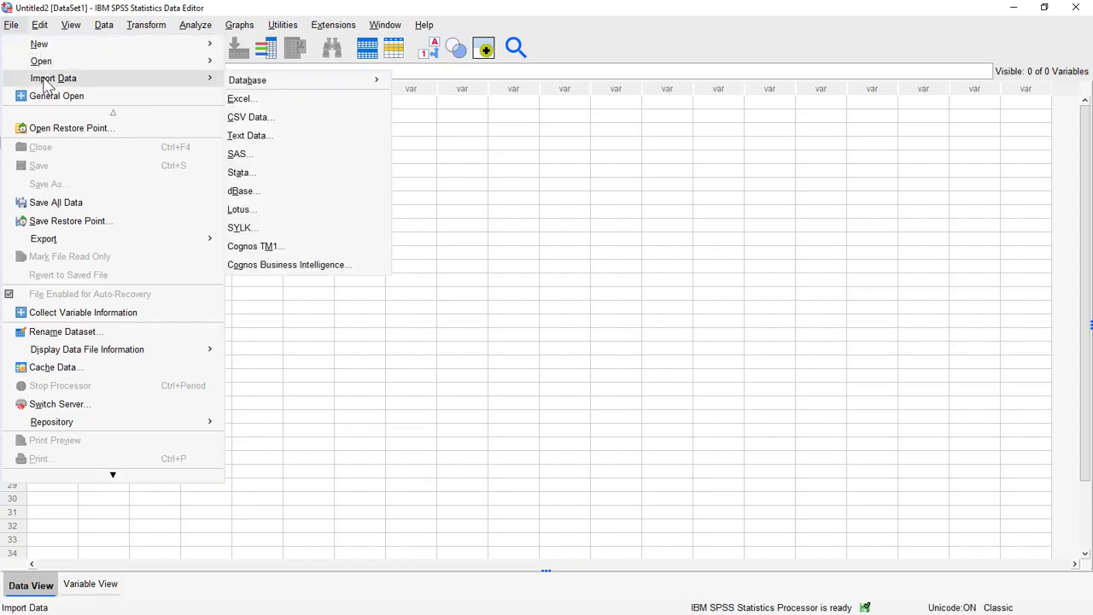
click(238, 99)
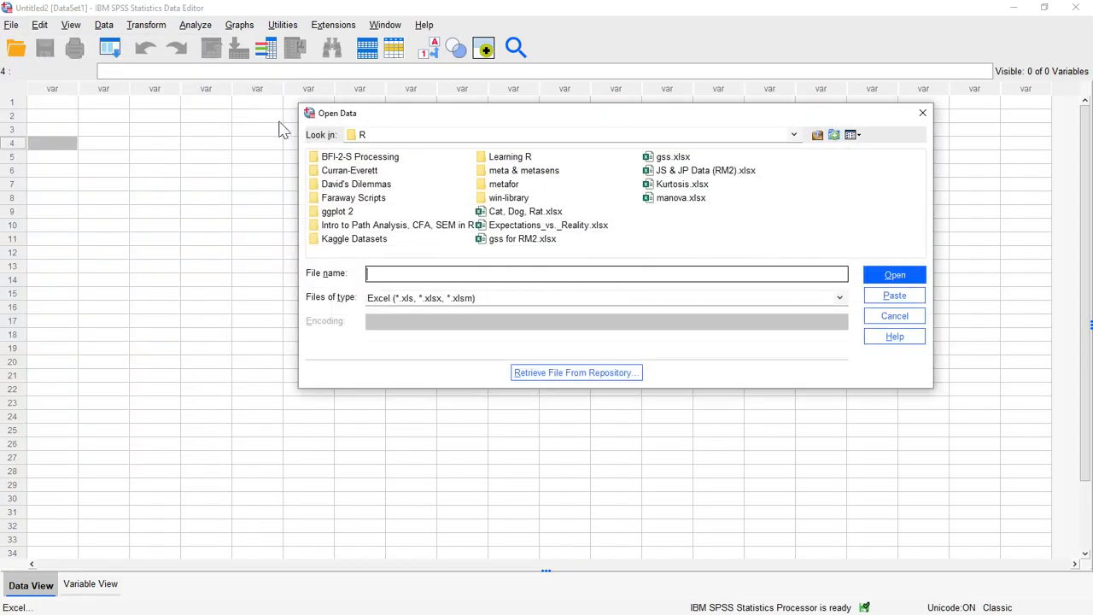
click(697, 175)
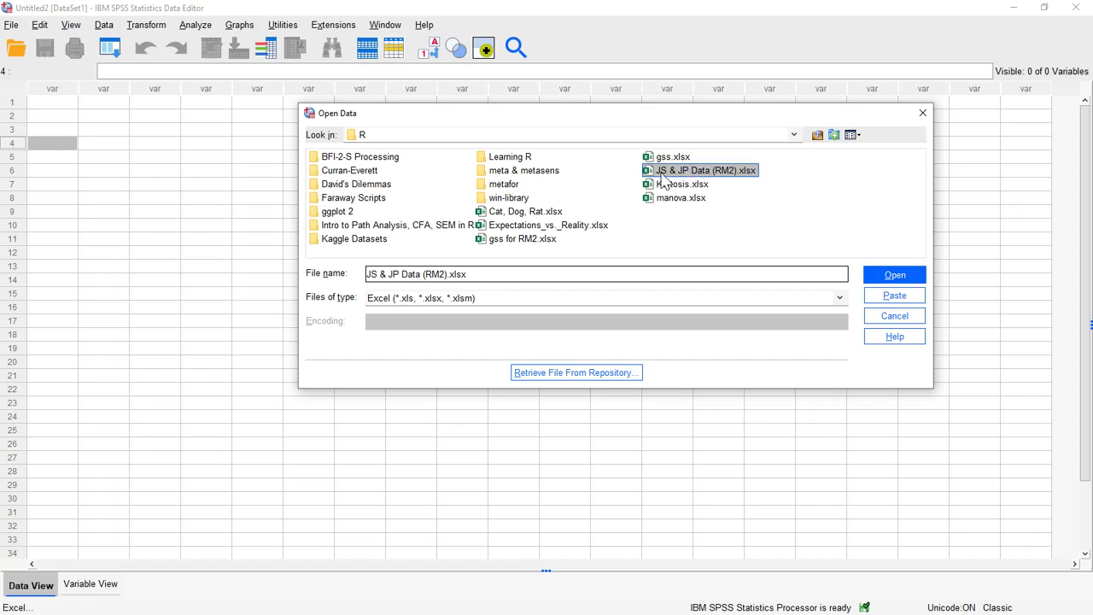
click(889, 279)
click(471, 502)
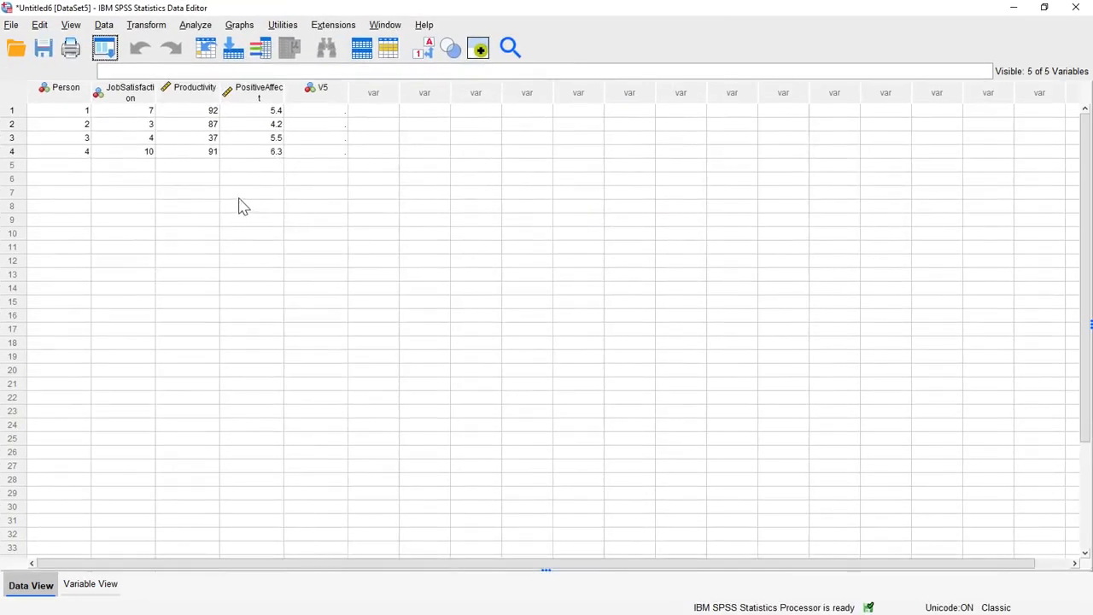
Delete the empty V5 variable from the imported dataset
right_click(325, 90)
click(365, 214)
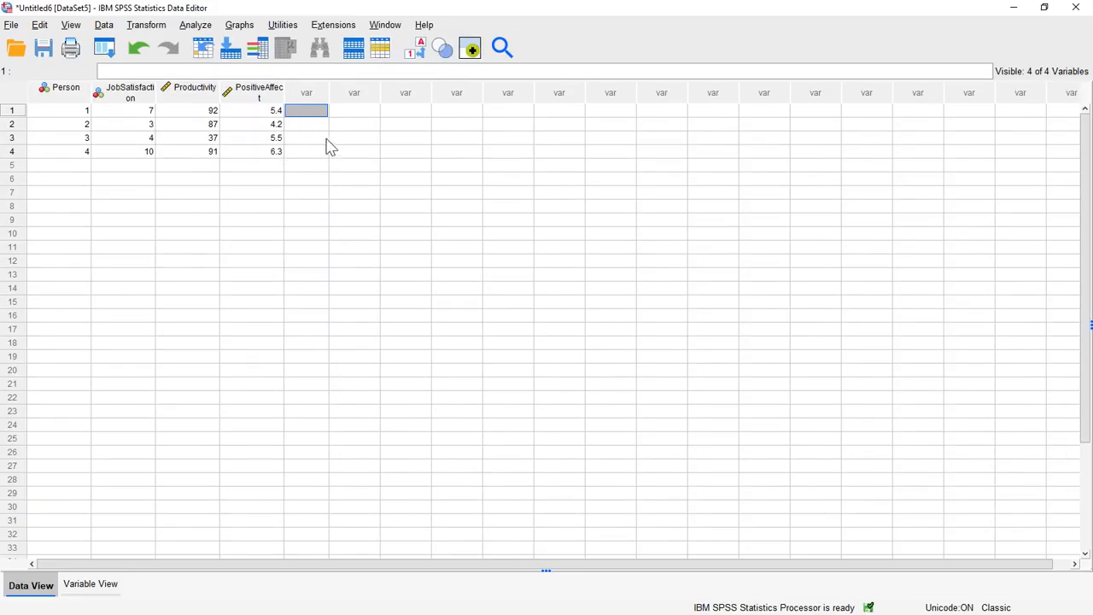
click(387, 26)
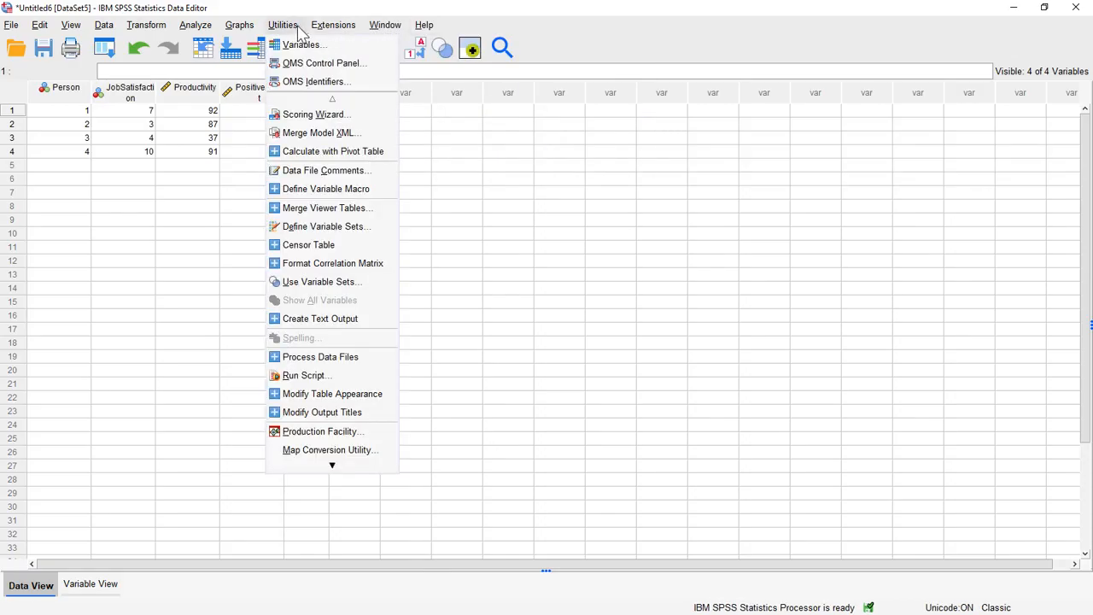
mouse_move(204, 28)
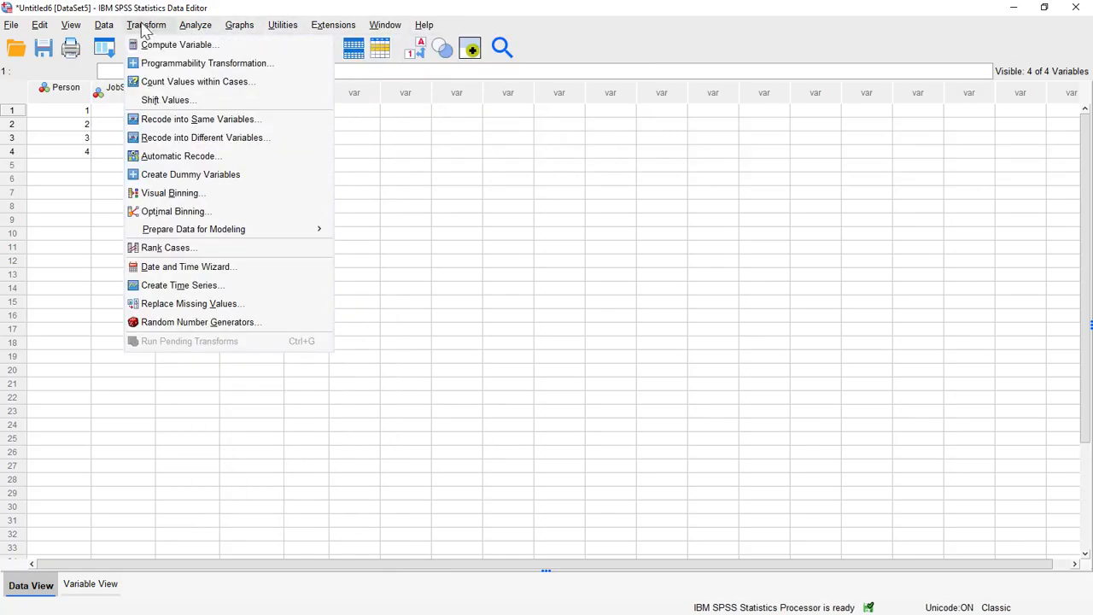
mouse_move(113, 28)
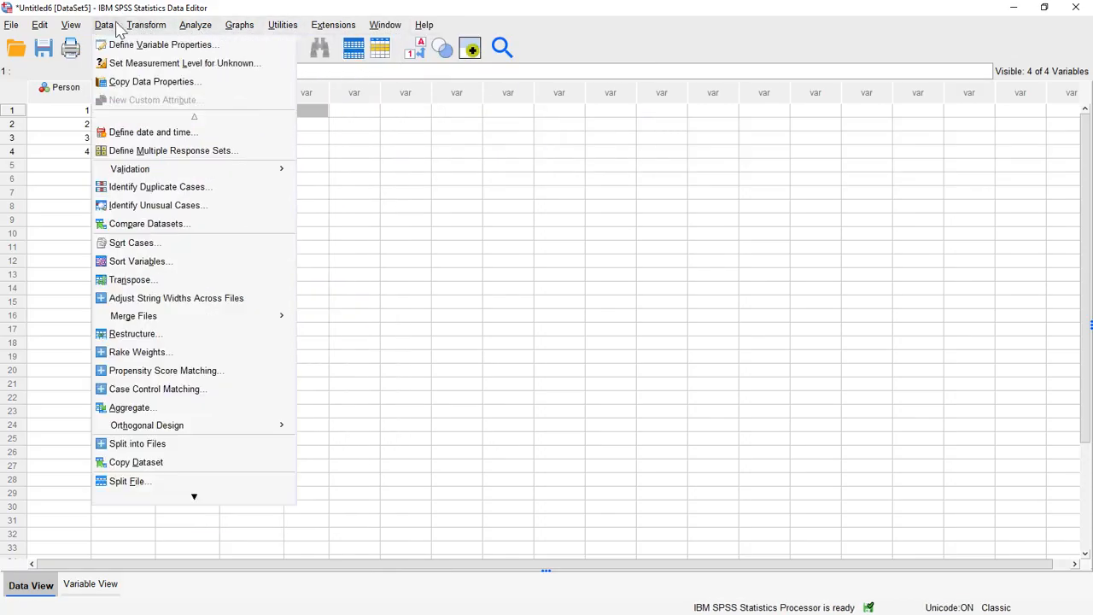
click(66, 27)
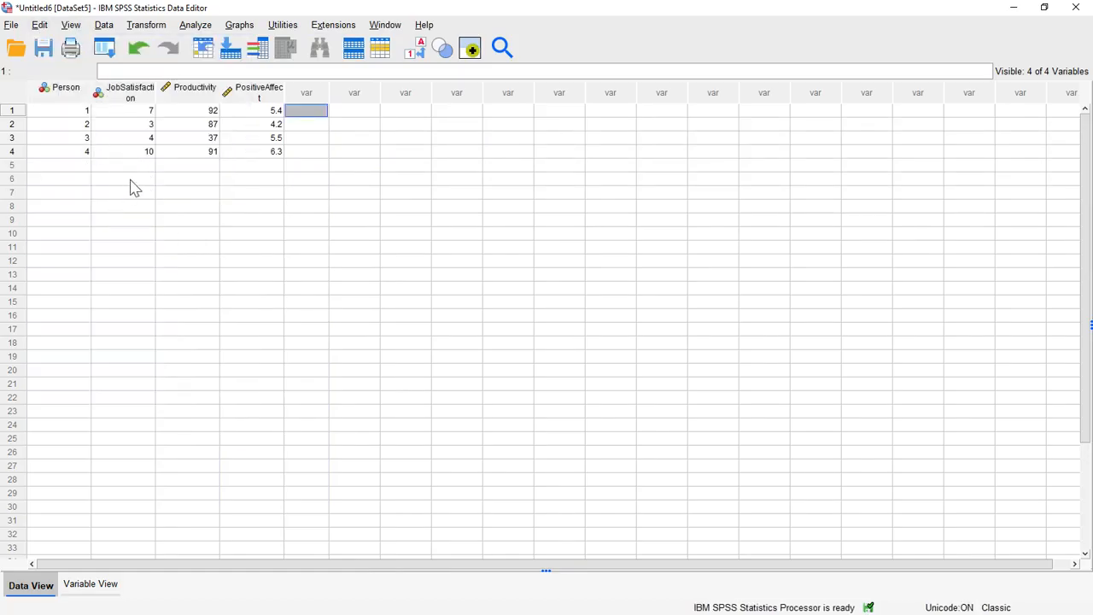
Review the imported Job Satisfaction and Productivity values and the measurement level of the Job Satisfaction variable
click(146, 113)
drag(147, 124, 151, 151)
drag(210, 111, 213, 160)
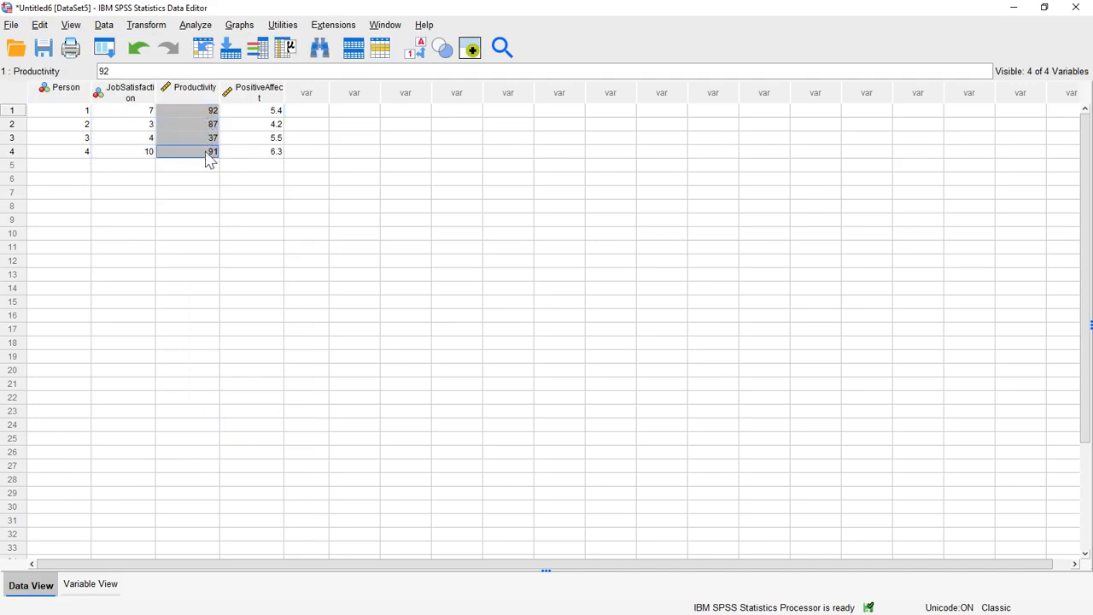
click(298, 173)
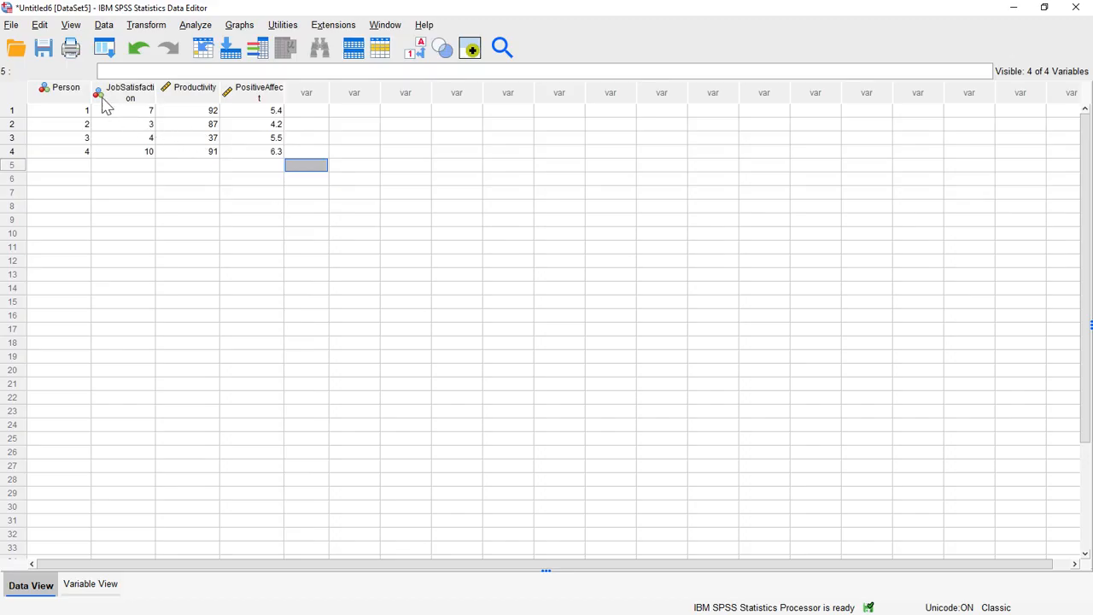
mouse_move(100, 102)
Start a Bivariate correlation analysis with Job Satisfaction, Productivity and Positive Affect as its variables
click(195, 25)
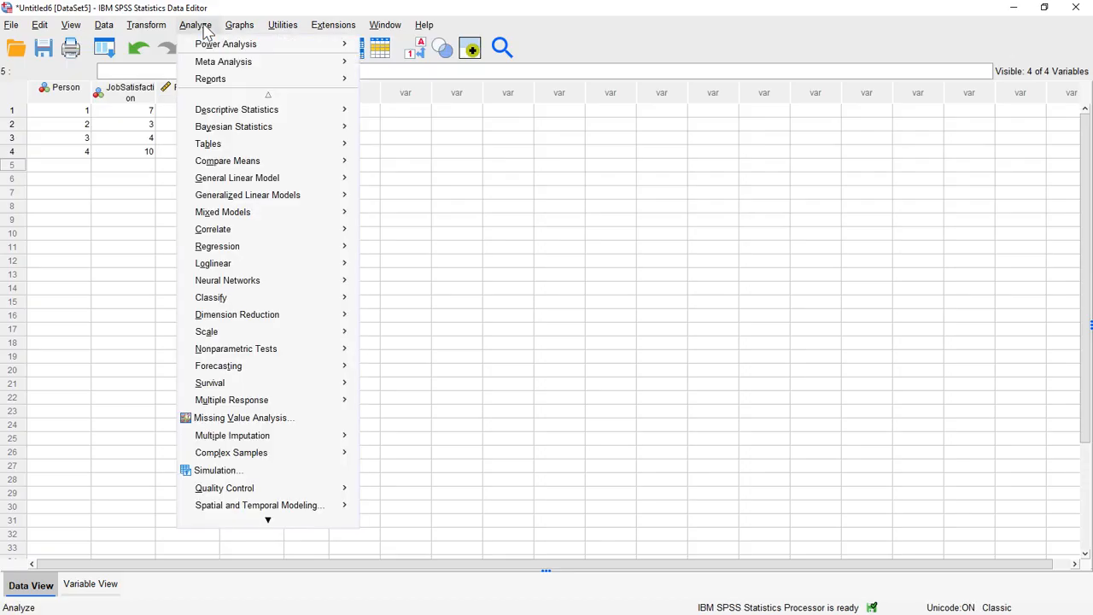
click(203, 28)
click(204, 28)
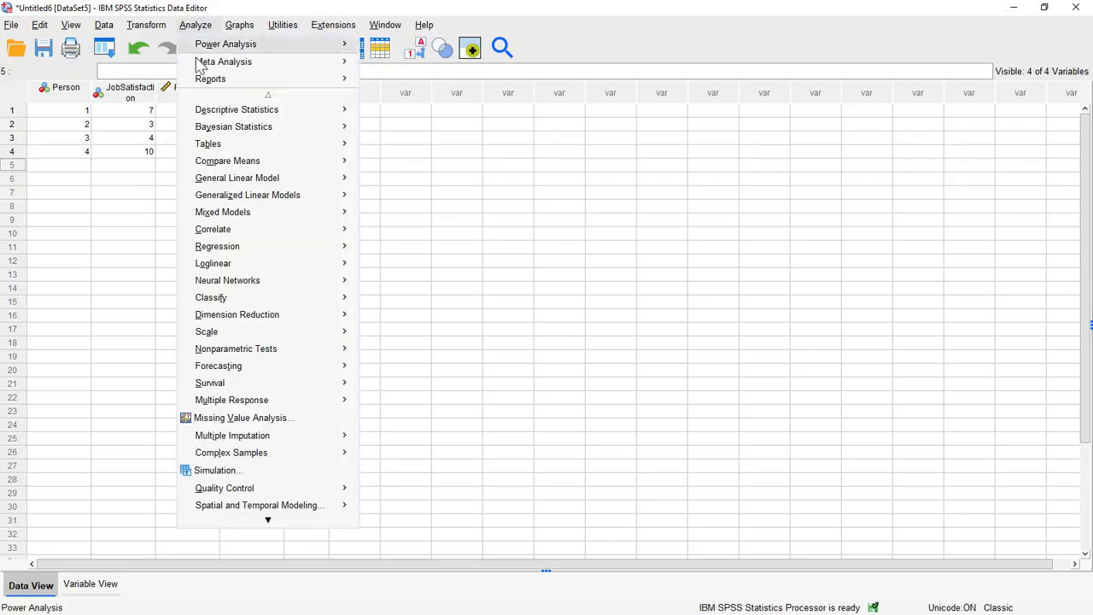
mouse_move(220, 239)
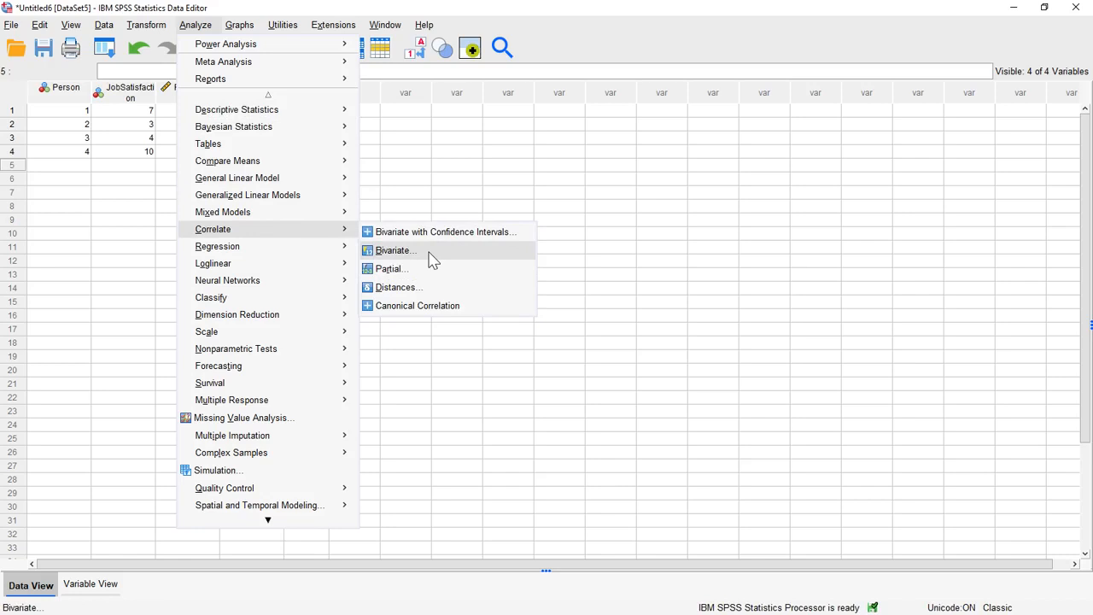
click(394, 250)
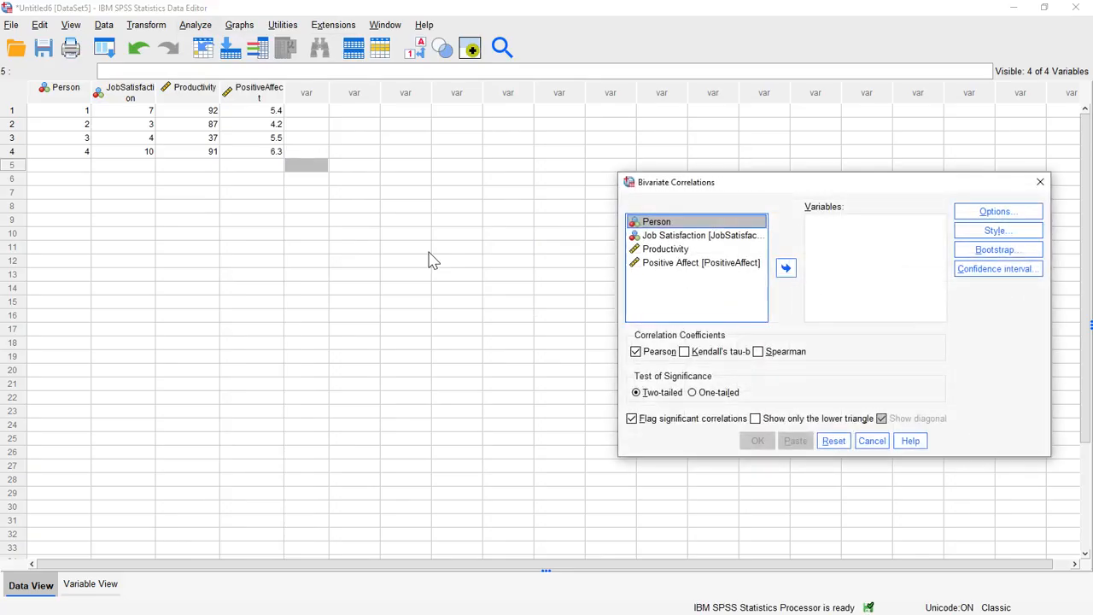
drag(717, 184, 475, 119)
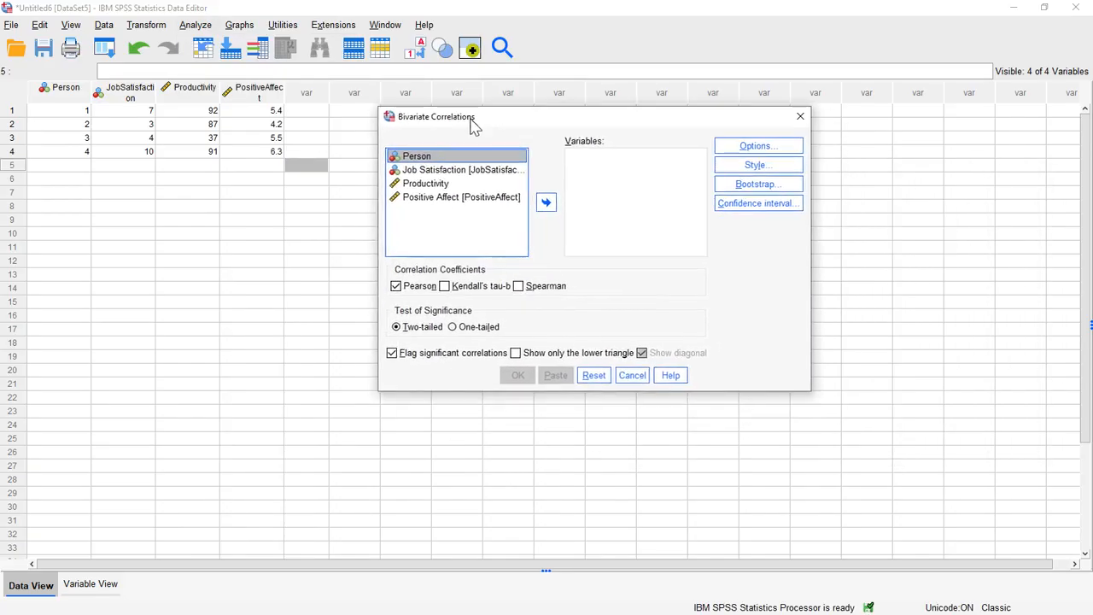
click(423, 174)
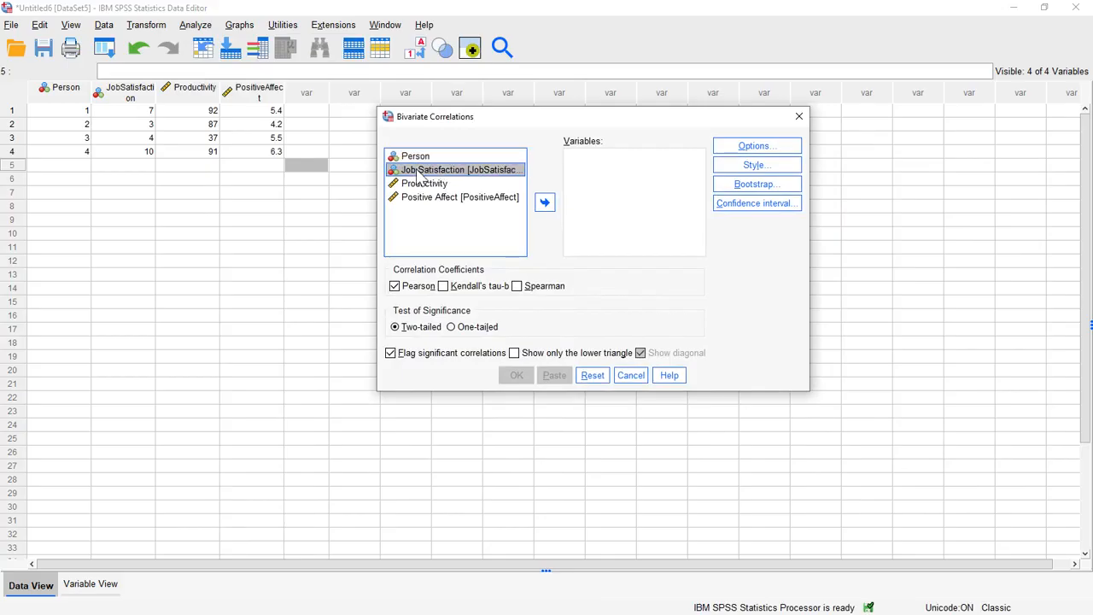
shift+click(442, 198)
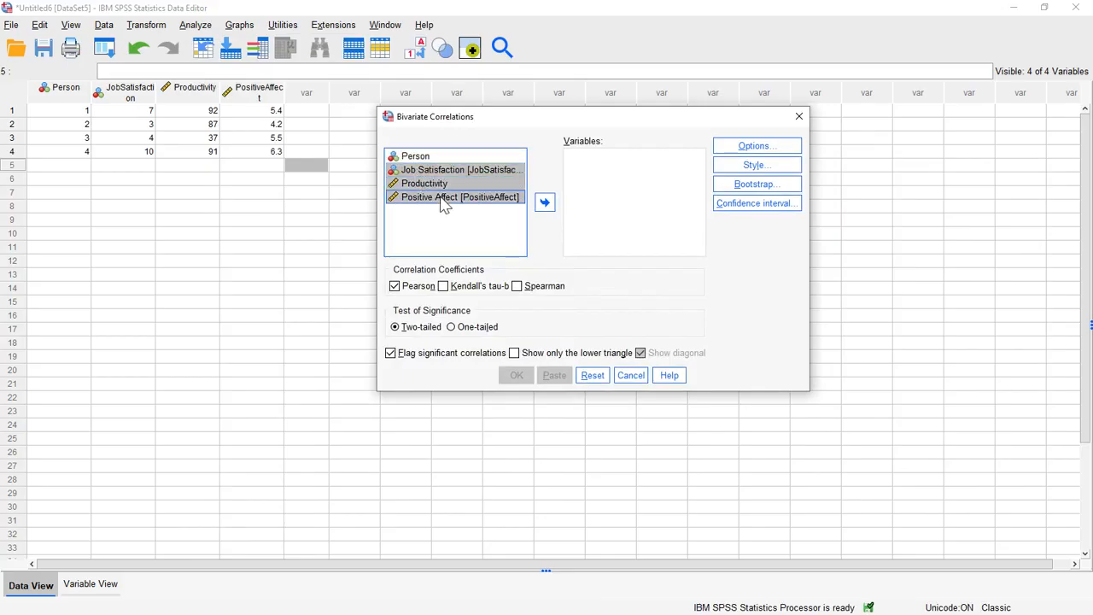
click(545, 202)
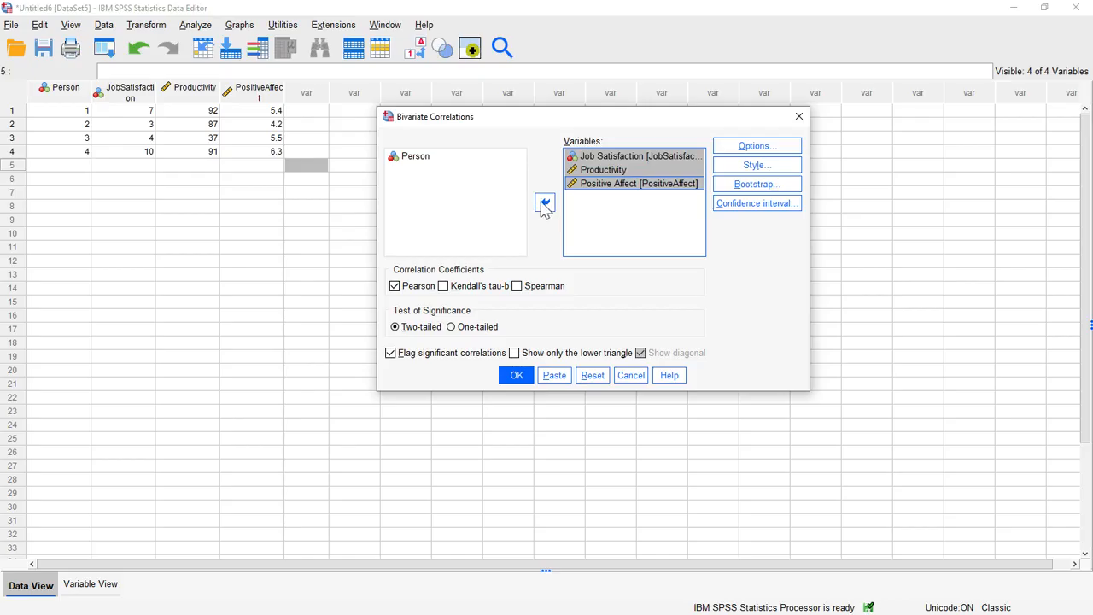
Limit the correlation table to the lower triangle without the diagonal and run the two-tailed Pearson analysis
click(742, 146)
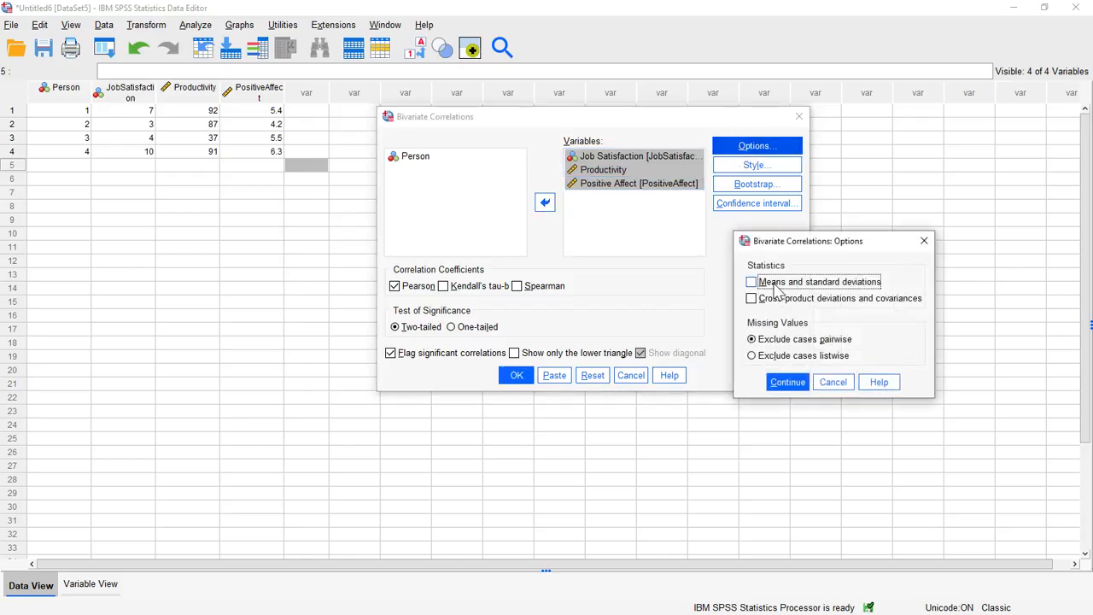
click(787, 381)
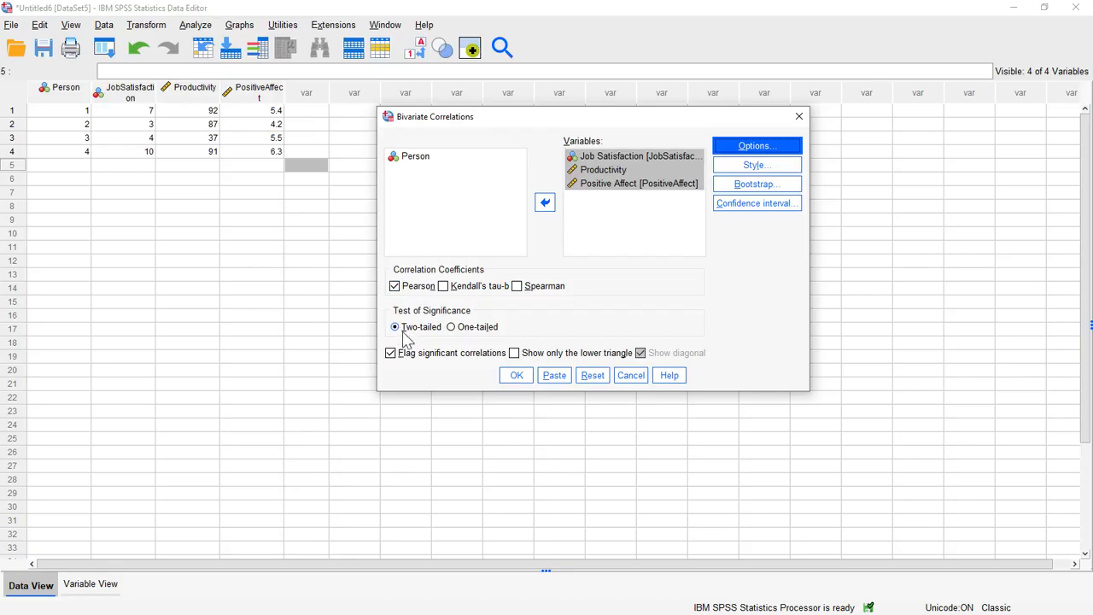
click(516, 358)
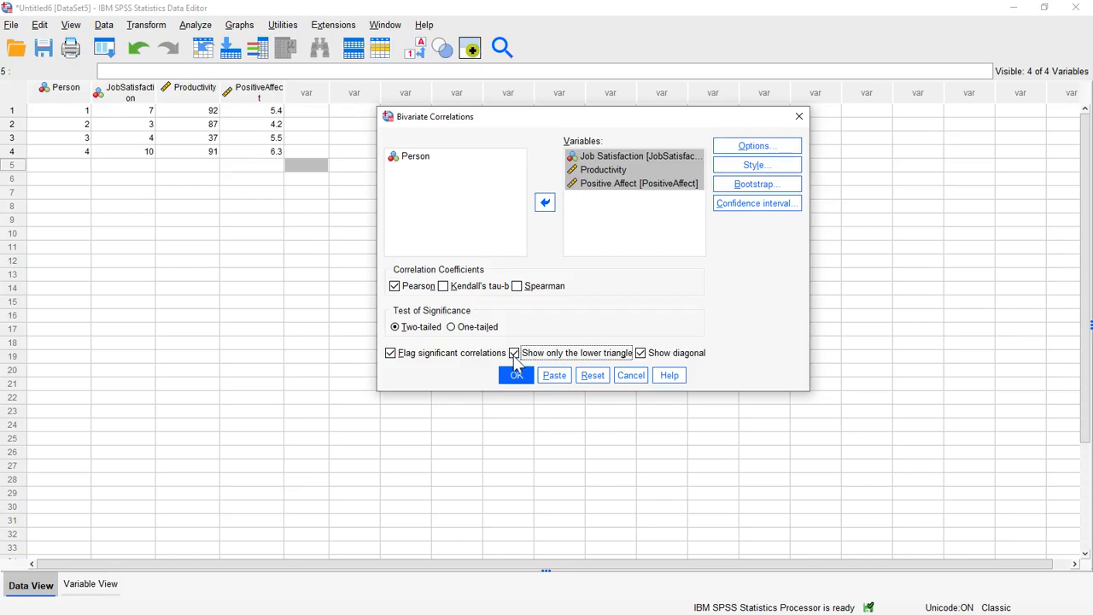
click(644, 360)
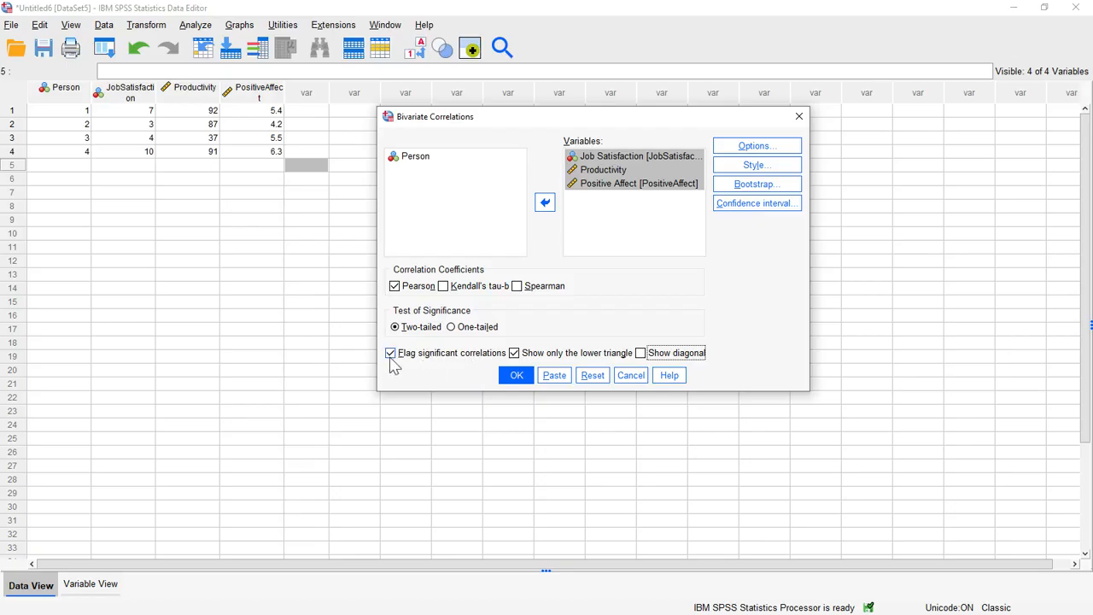
click(516, 376)
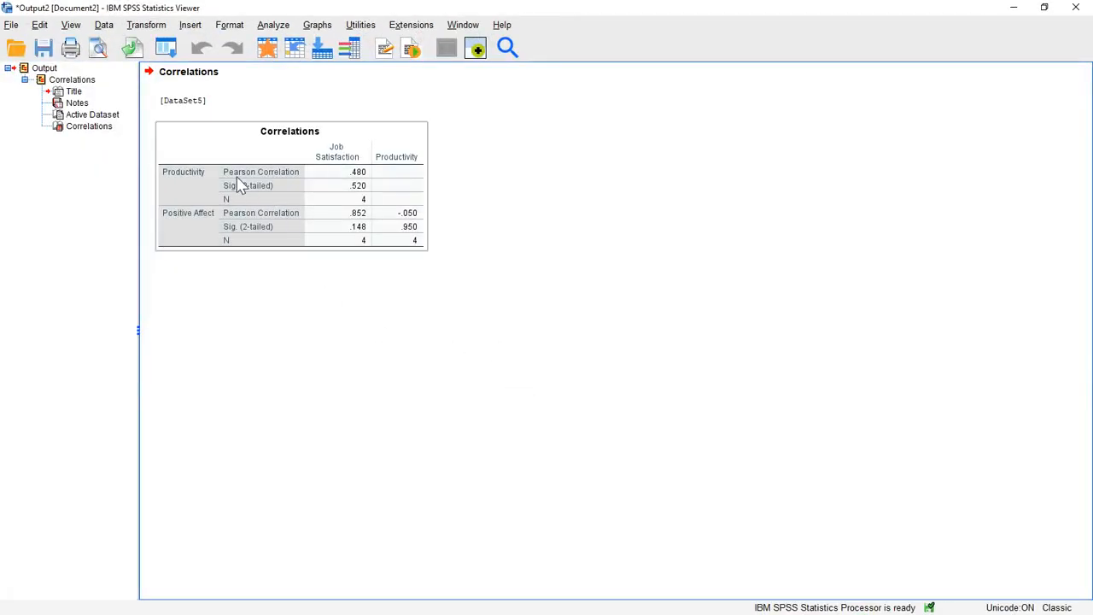
Place the Excel workbook "JS & JP Data (RM2).xlsx" beside the SPSS output and bring its correlation matrix into view
click(300, 163)
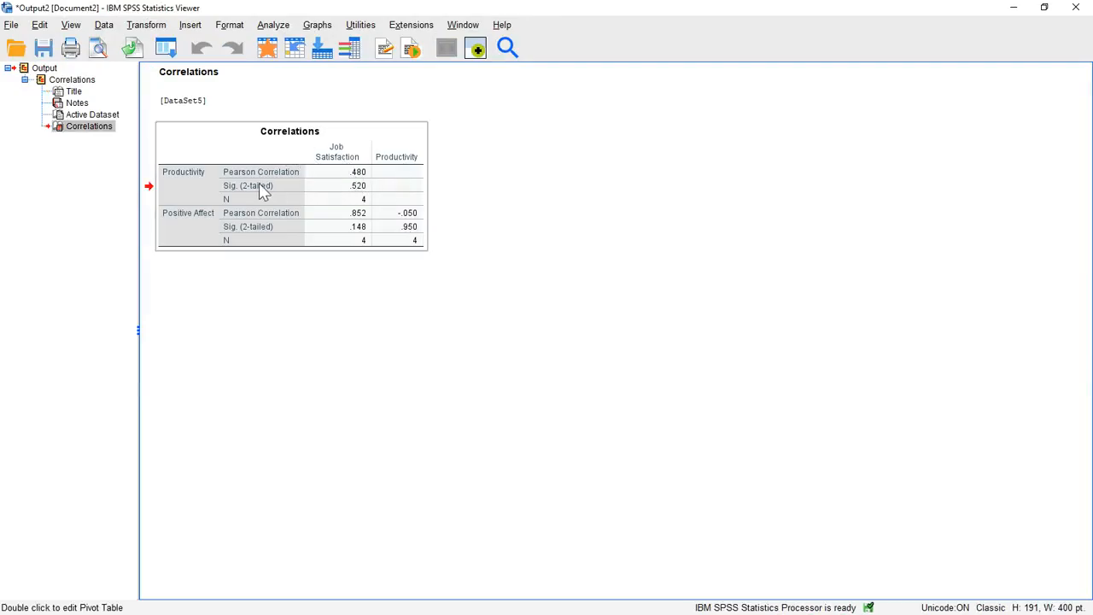
double_click(388, 205)
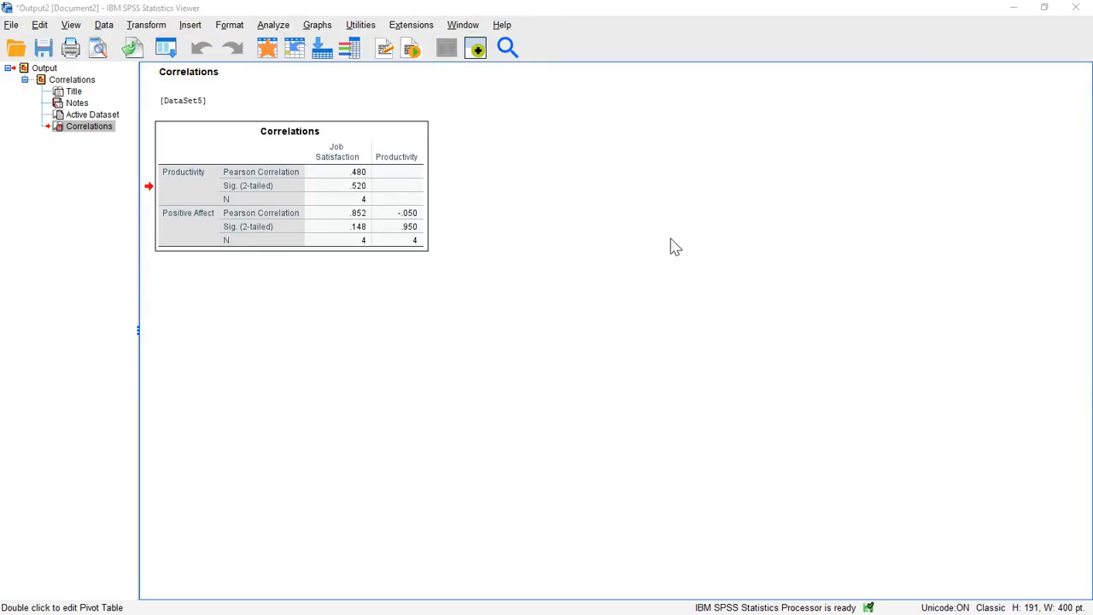
key(alt+Tab)
key(super+Right)
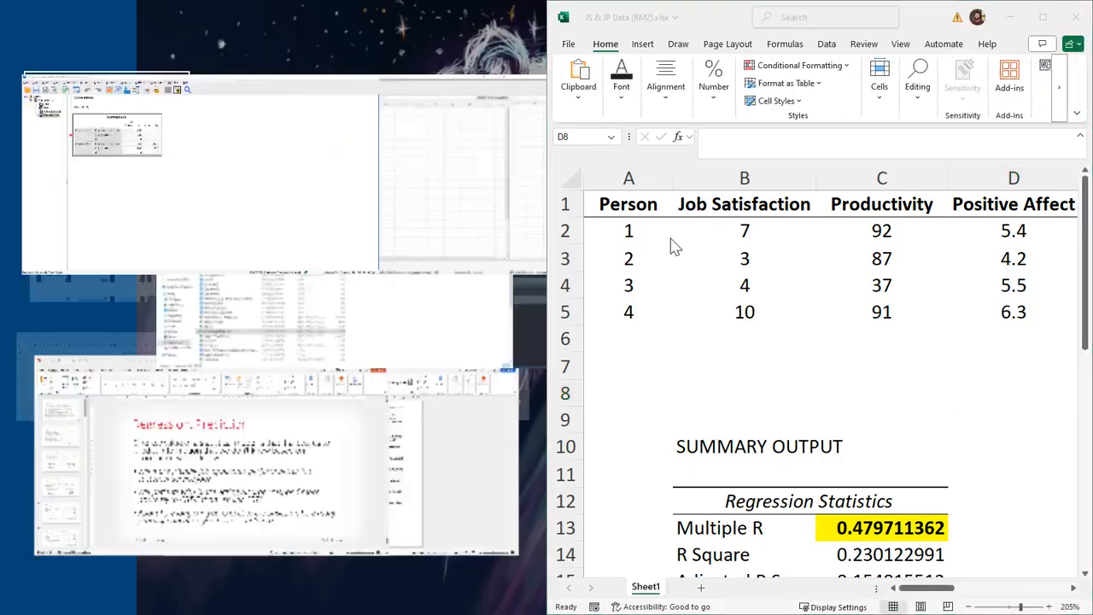
key(Escape)
click(880, 282)
scroll(882, 284, right, 5)
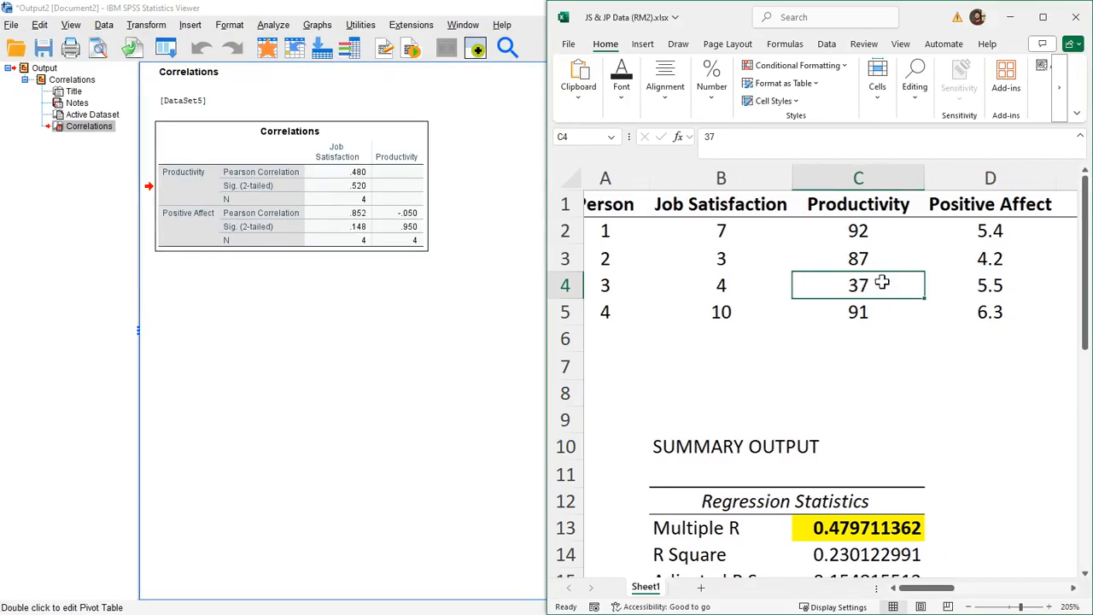
scroll(884, 283, right, 3)
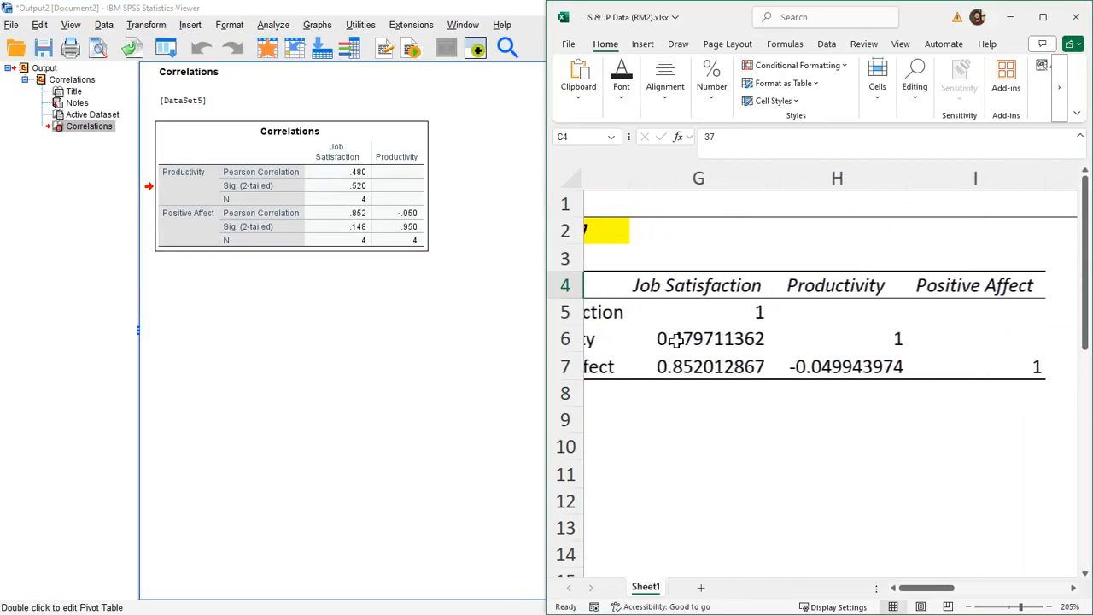
Compare the SPSS correlations and significance values with the correlation matrix and the Significance F value in the Excel sheet
click(709, 342)
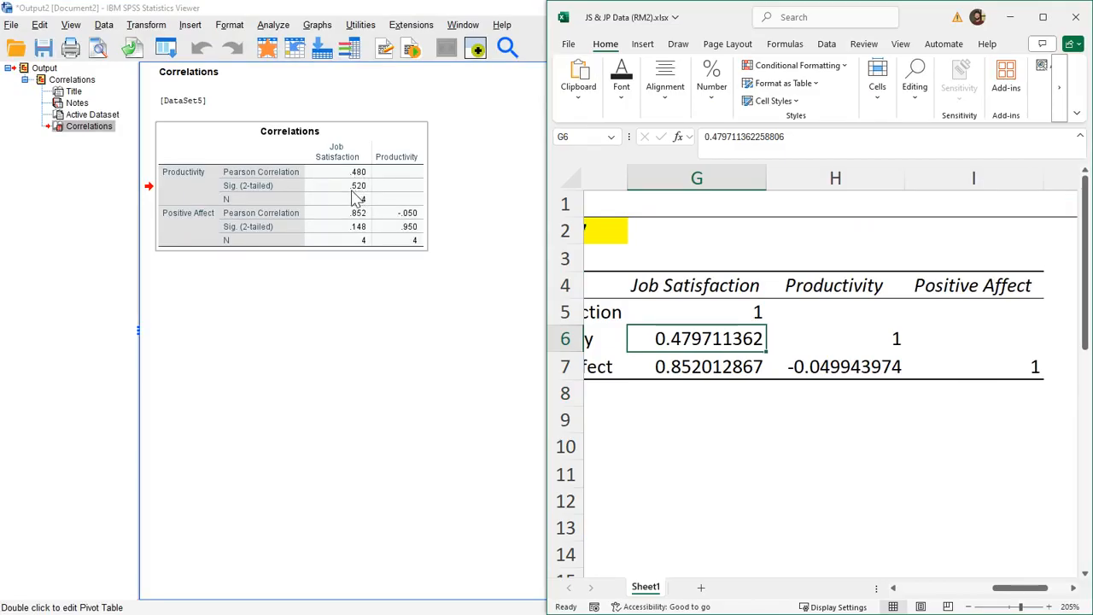
click(717, 392)
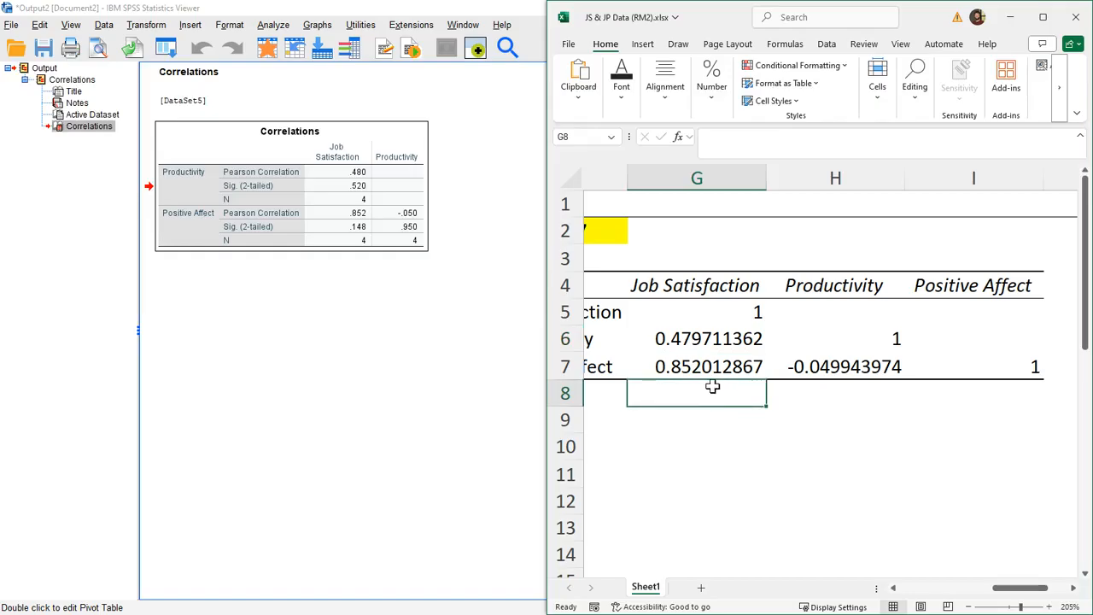
scroll(717, 410, down, 3)
click(692, 506)
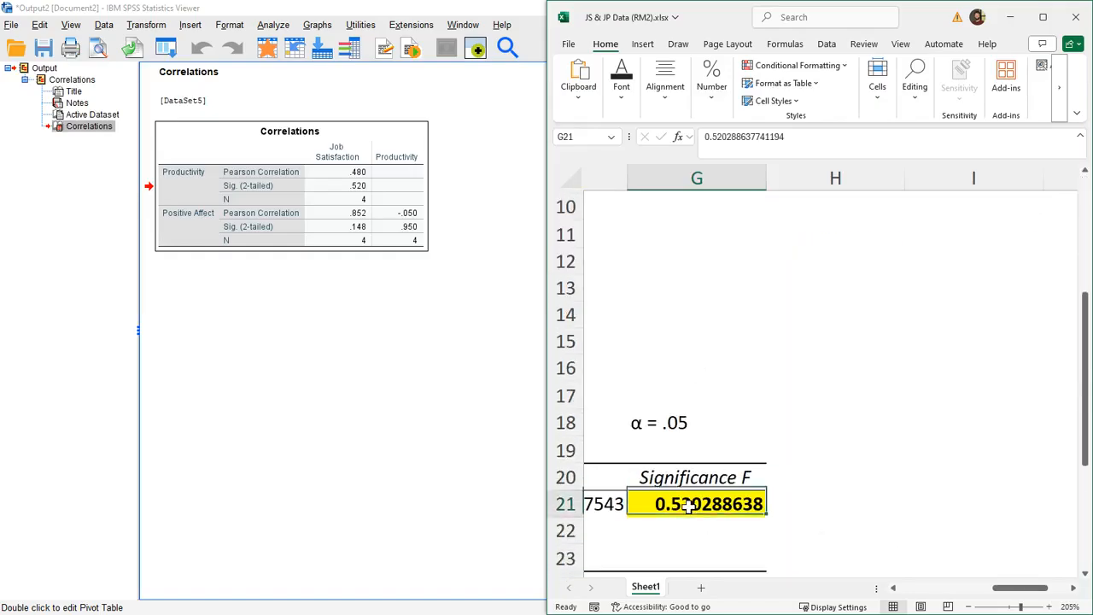
scroll(681, 483, up, 3)
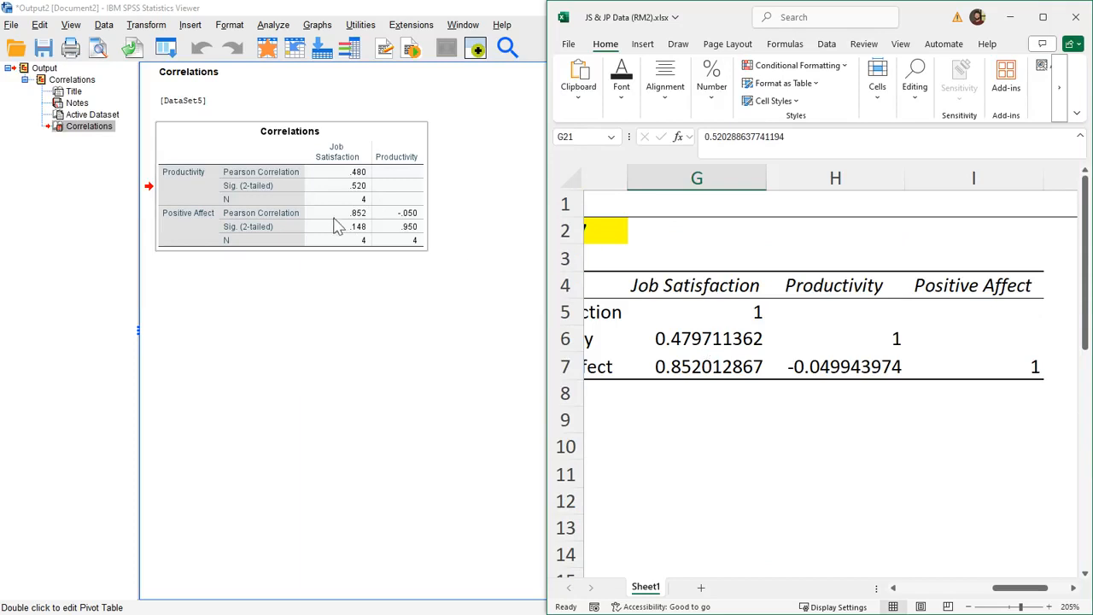
click(687, 366)
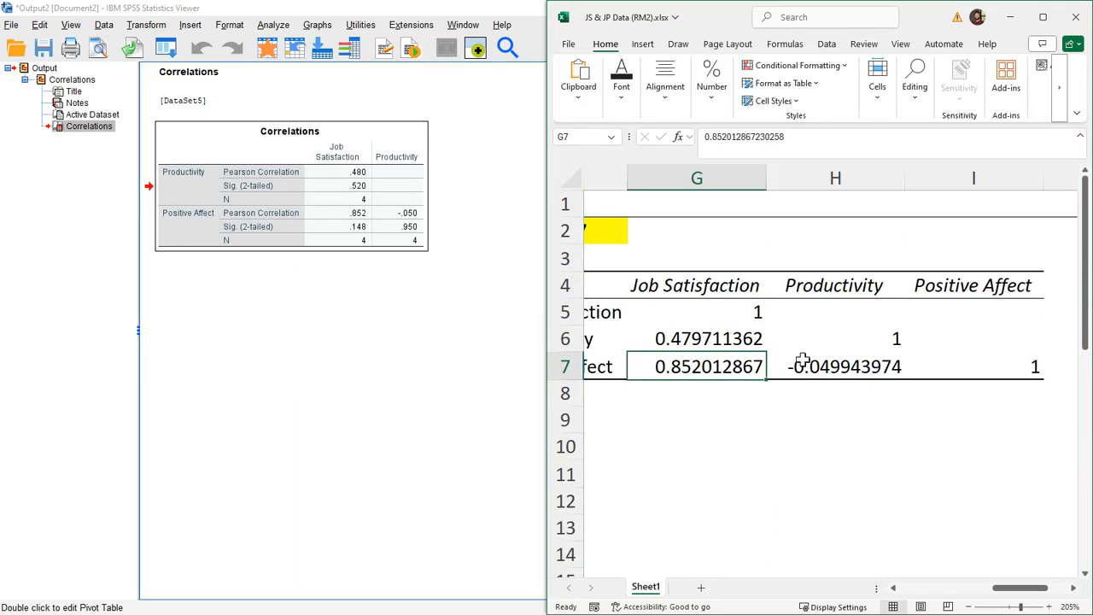
click(834, 368)
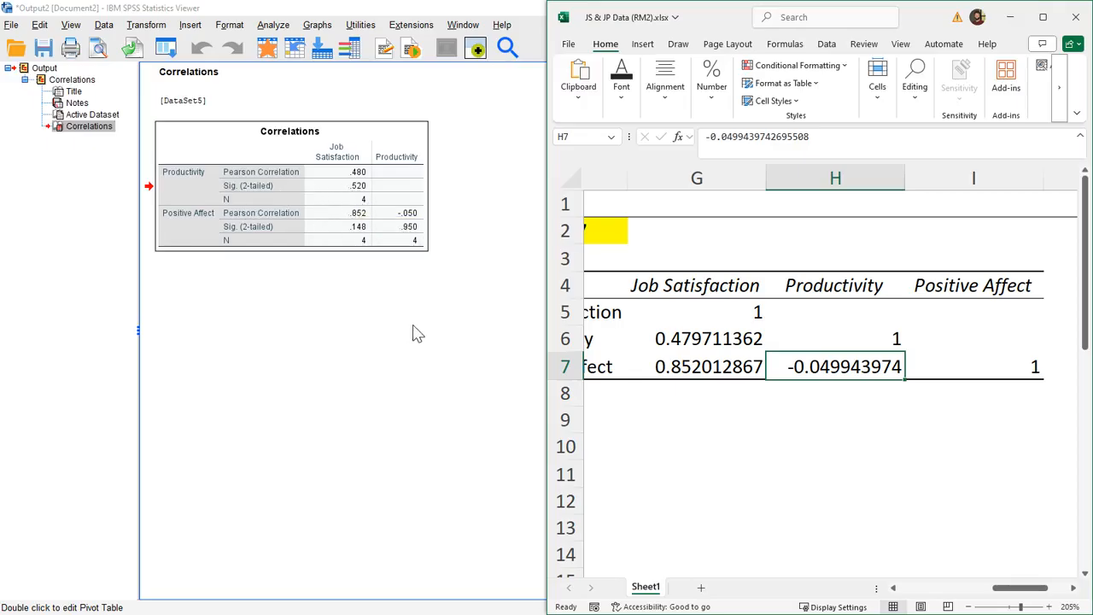
click(451, 331)
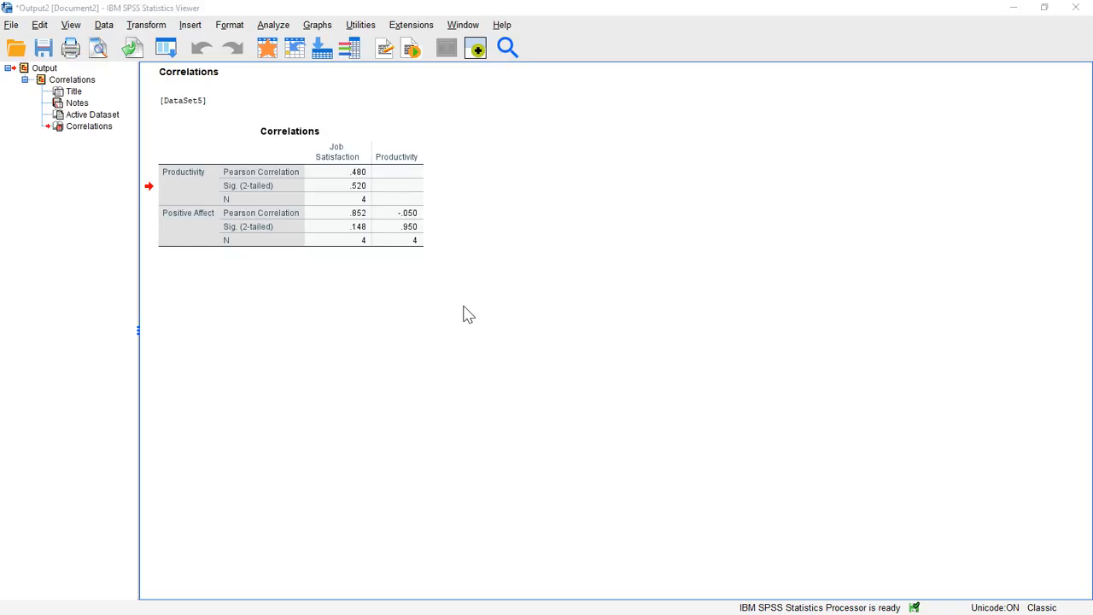
Switch to RStudio and add the command getwd() on line 3 of the "Correlation in R" script
key(alt+Tab)
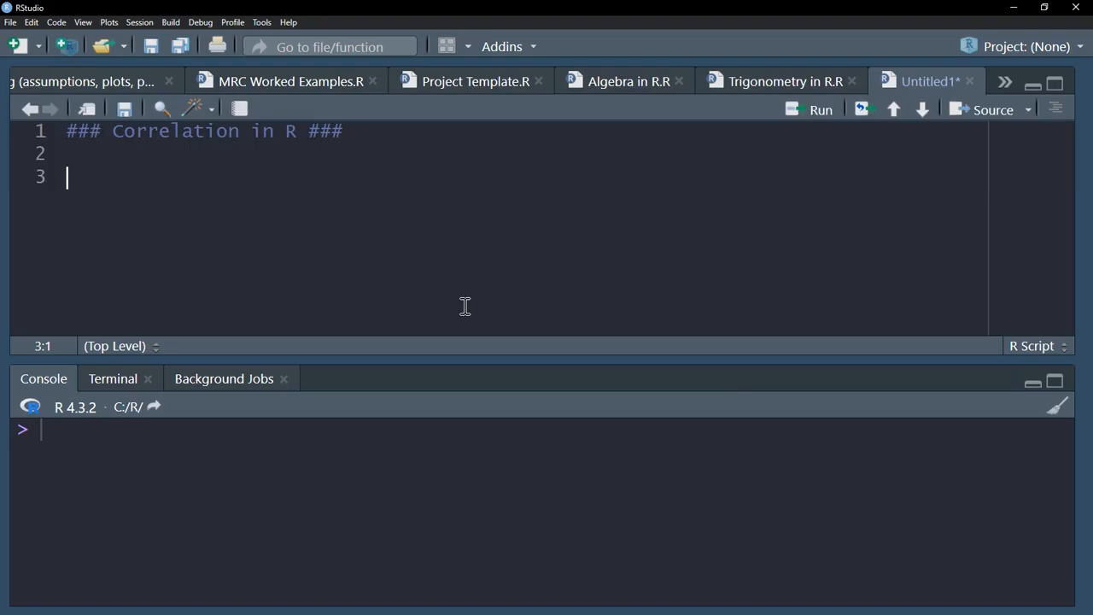
text(getwd())
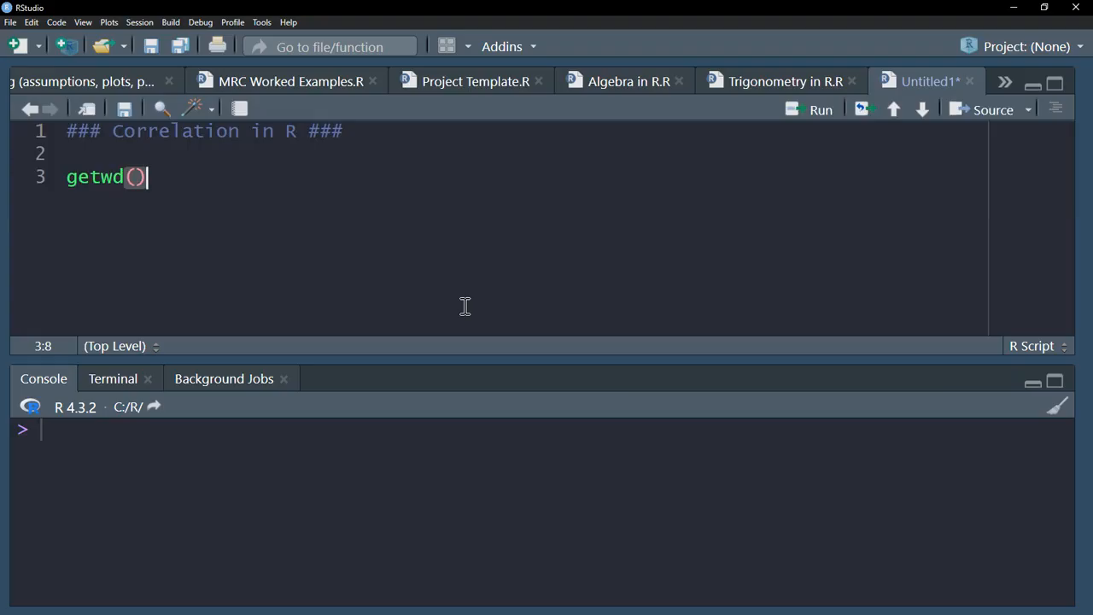
key(Left)
key(Left)
key(Right)
key(Right)
Check the C:\R folder in File Explorer for the data file "JS & JP Data (RM2).xlsx" and return to RStudio
key(super+shift+s)
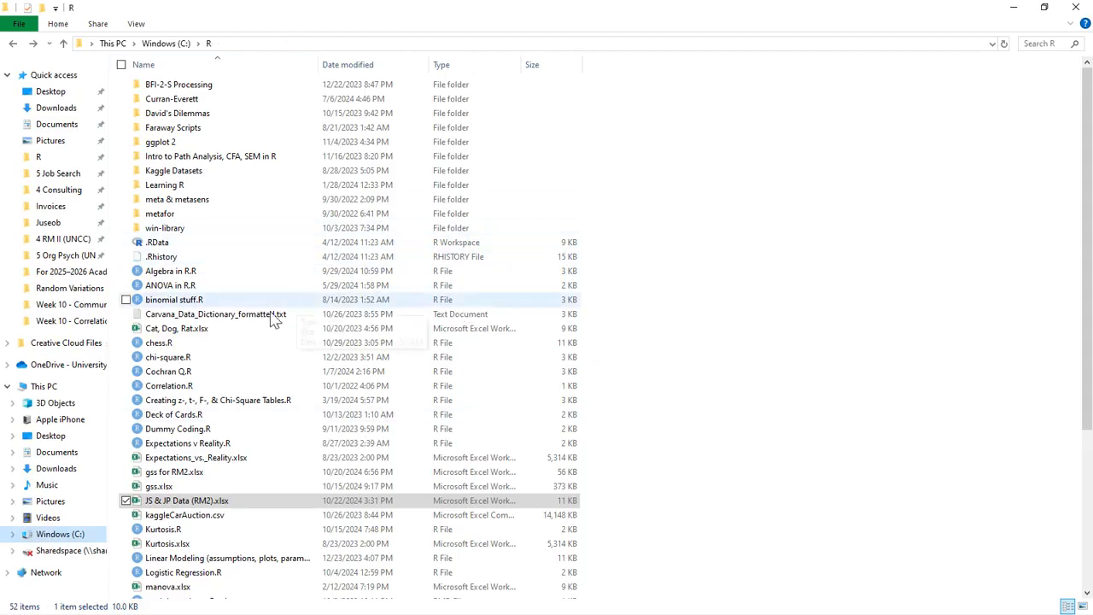
drag(237, 12, 433, 162)
double_click(433, 163)
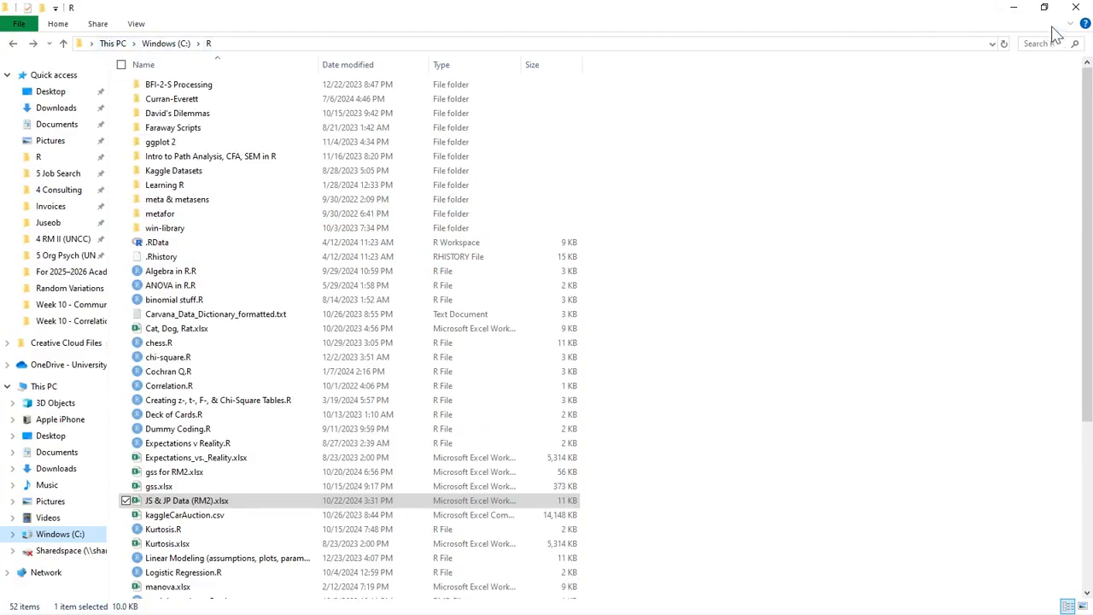
click(1014, 9)
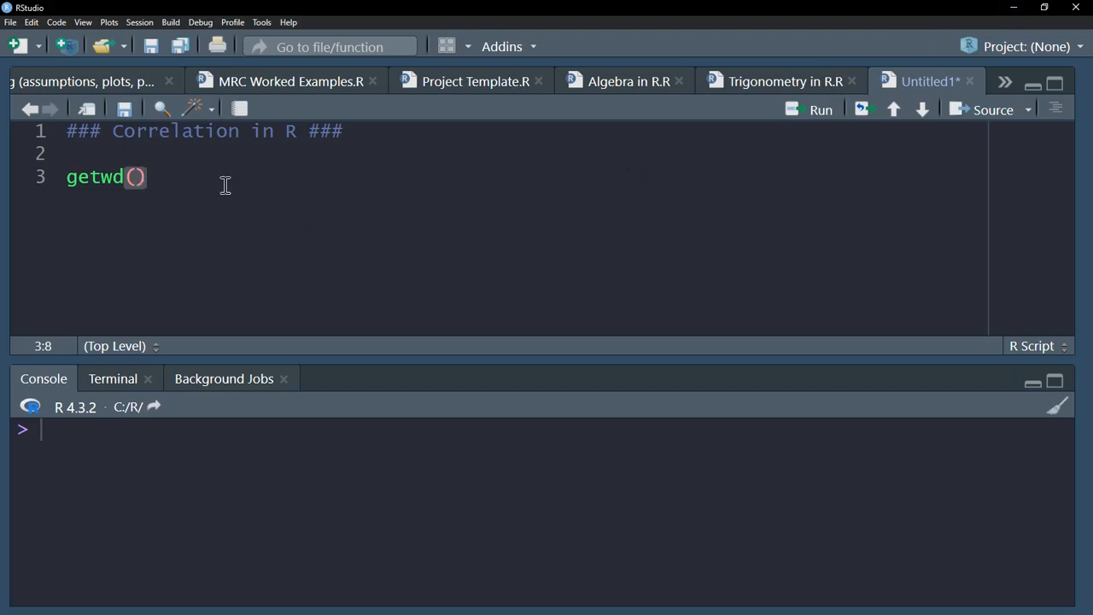
Run the getwd() line to check the current working directory
key(shift+Home)
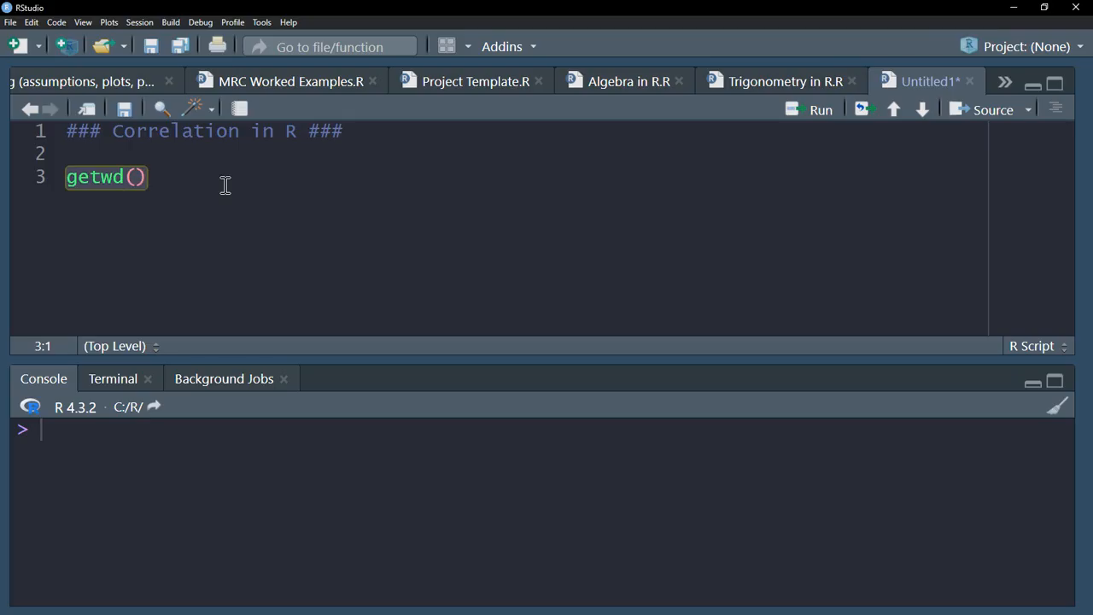
click(816, 111)
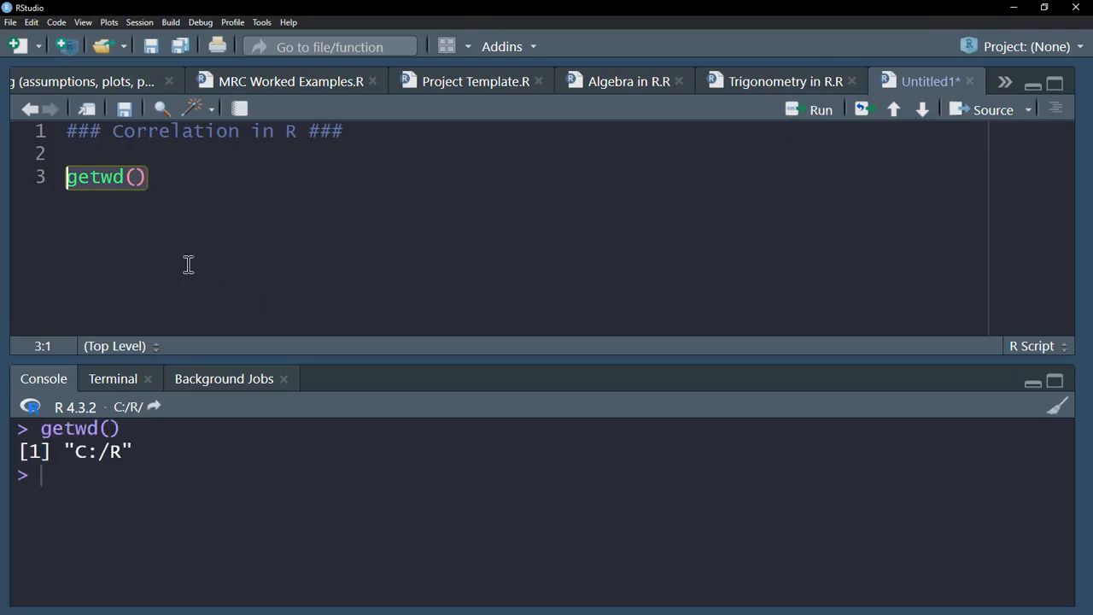
click(185, 197)
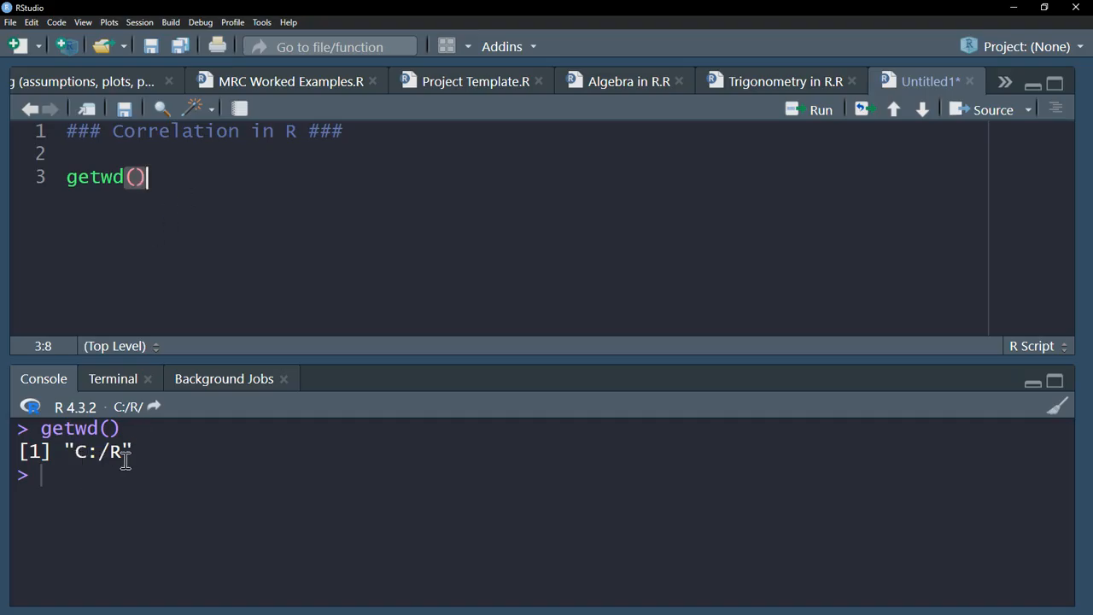
Add the command setwd('C:/R') on line 4 of the script and run it
key(Return)
key(Return)
key(BackSpace)
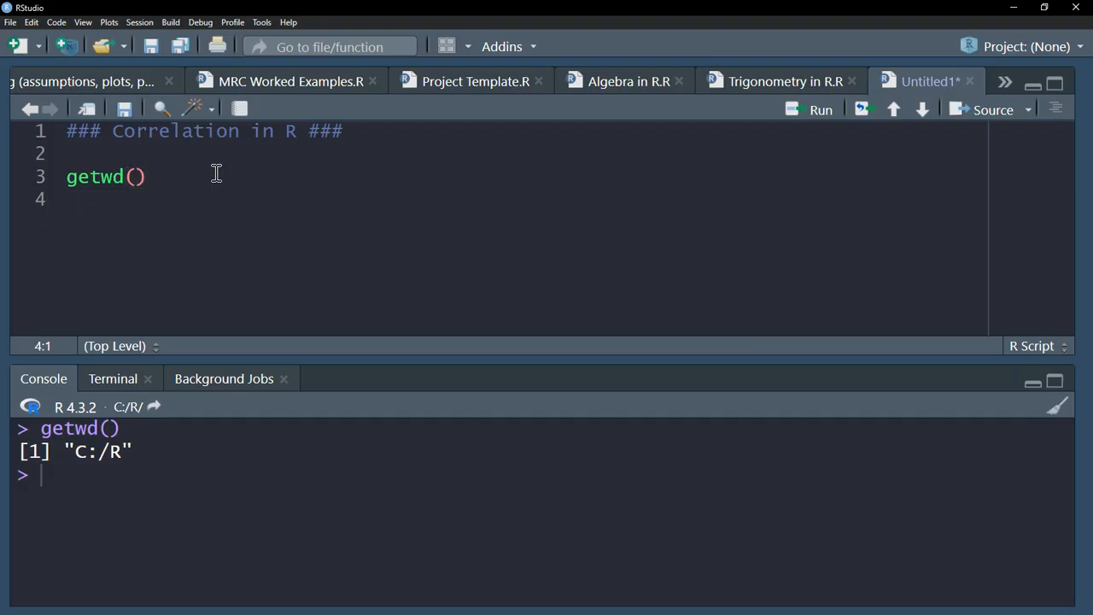
text(setwd('C)
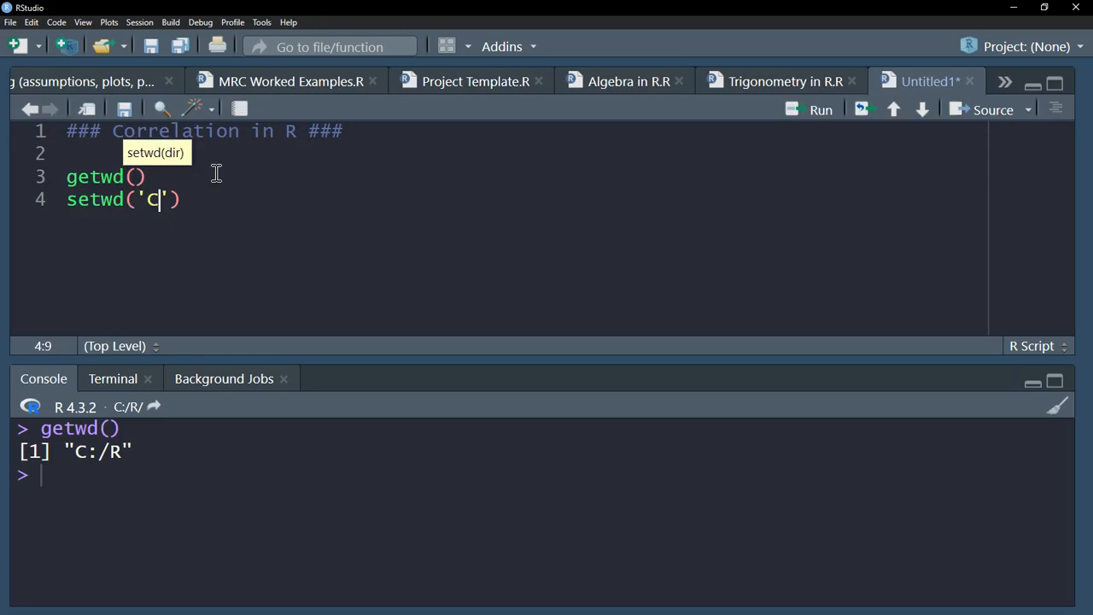
text(:/R)
key(ctrl+Return)
key(Up)
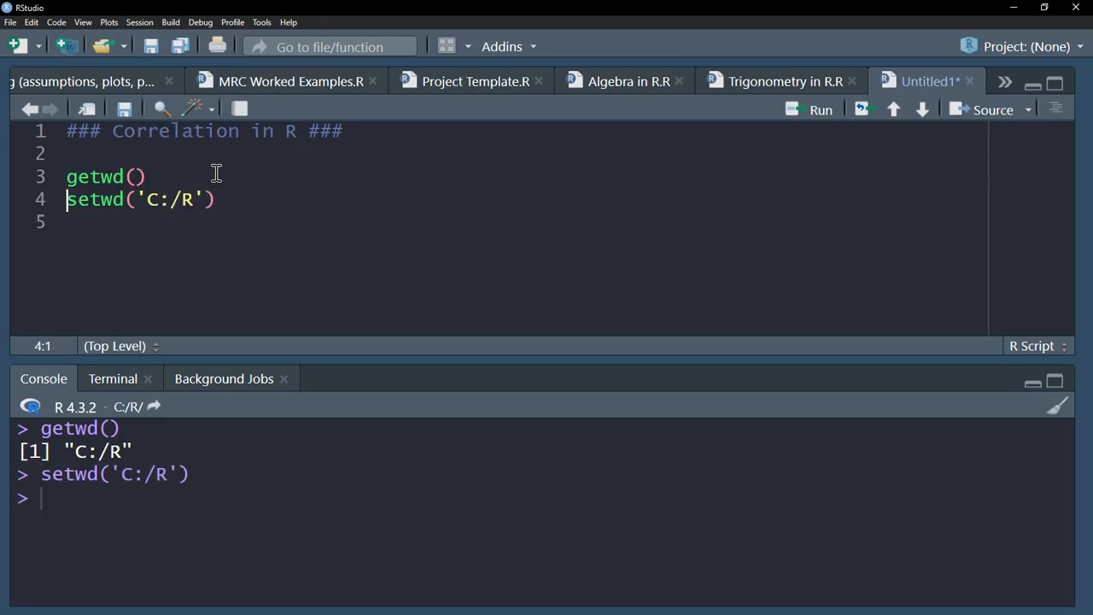
Run getwd() again and delete the setwd('C:/R') command from the script
key(Up)
key(ctrl+Return)
key(shift+End)
key(BackSpace)
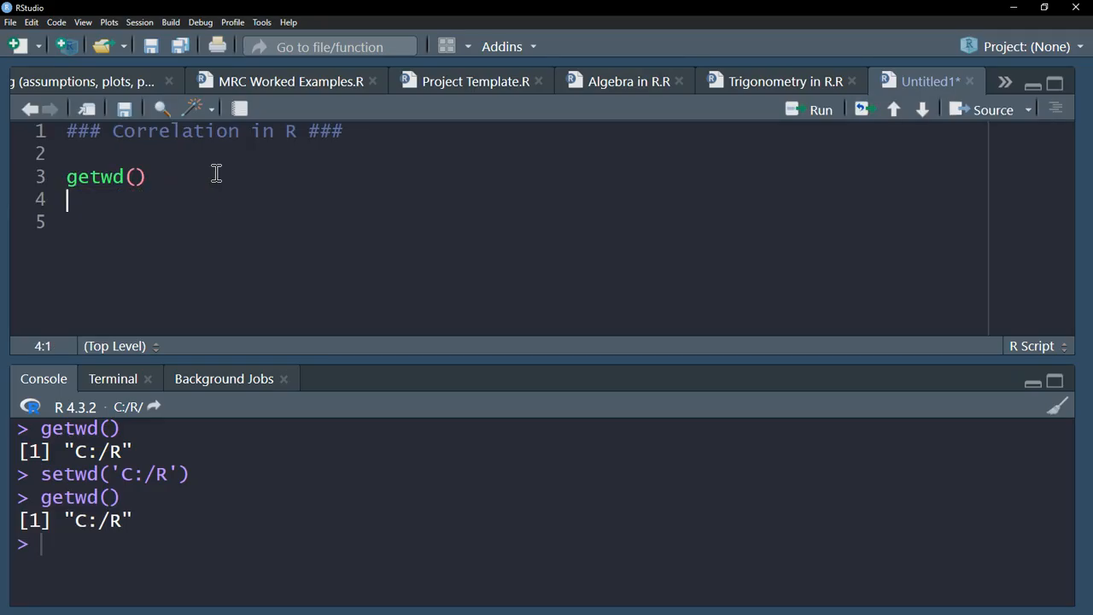
Add the command library(readxl) on line 5, leaving a blank line below getwd()
key(Return)
text(li)
key(Tab)
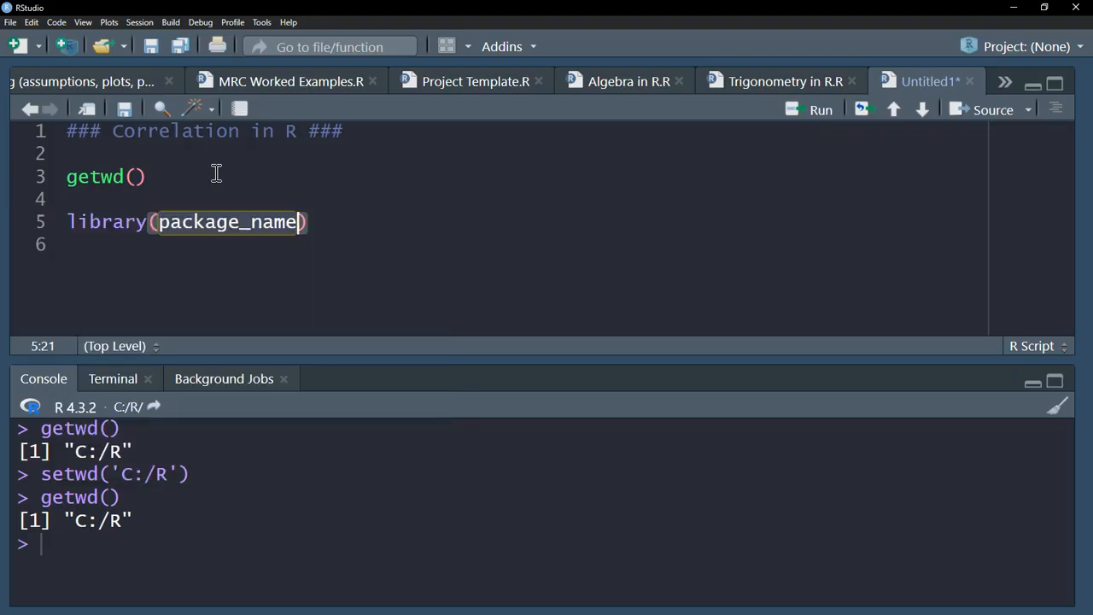
text(readxl)
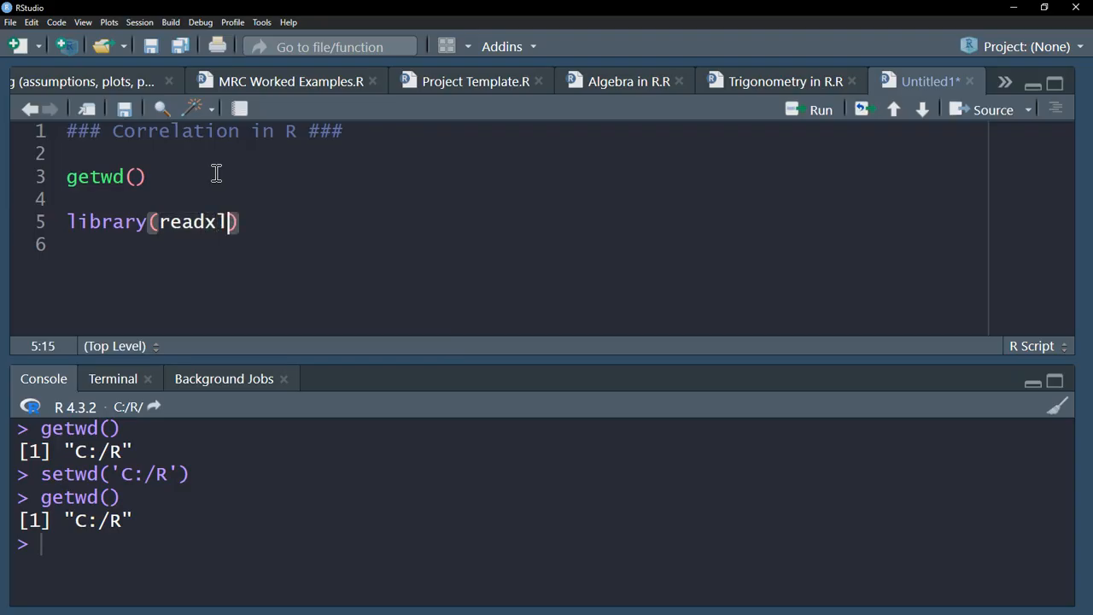
Insert the command install.packages('readxl') above the library(readxl) line
click(294, 231)
click(330, 204)
key(Return)
text(ip)
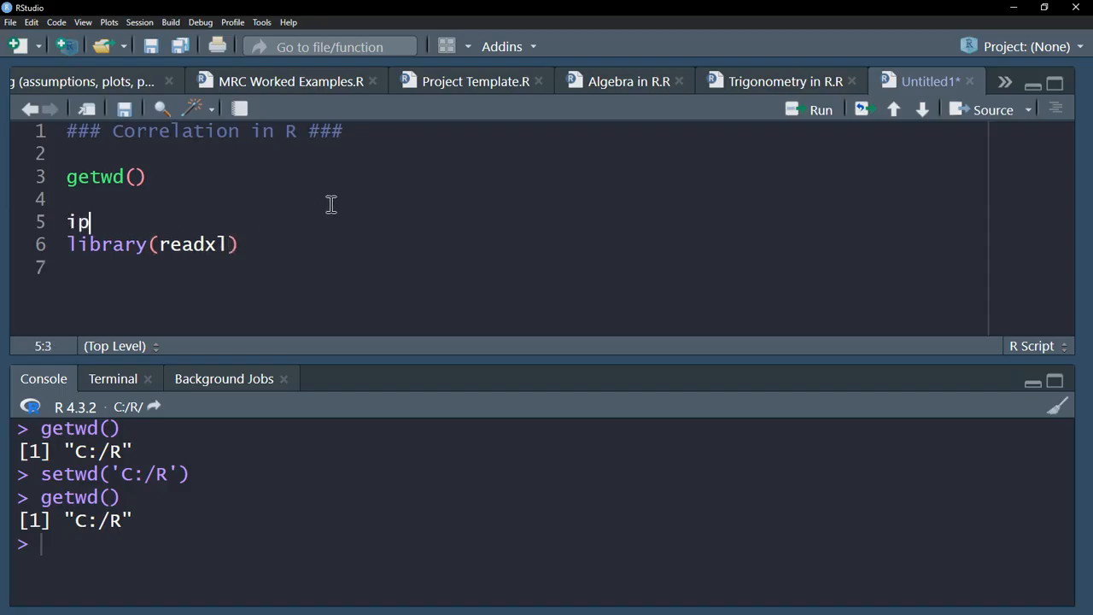
key(Return)
text(readxl)
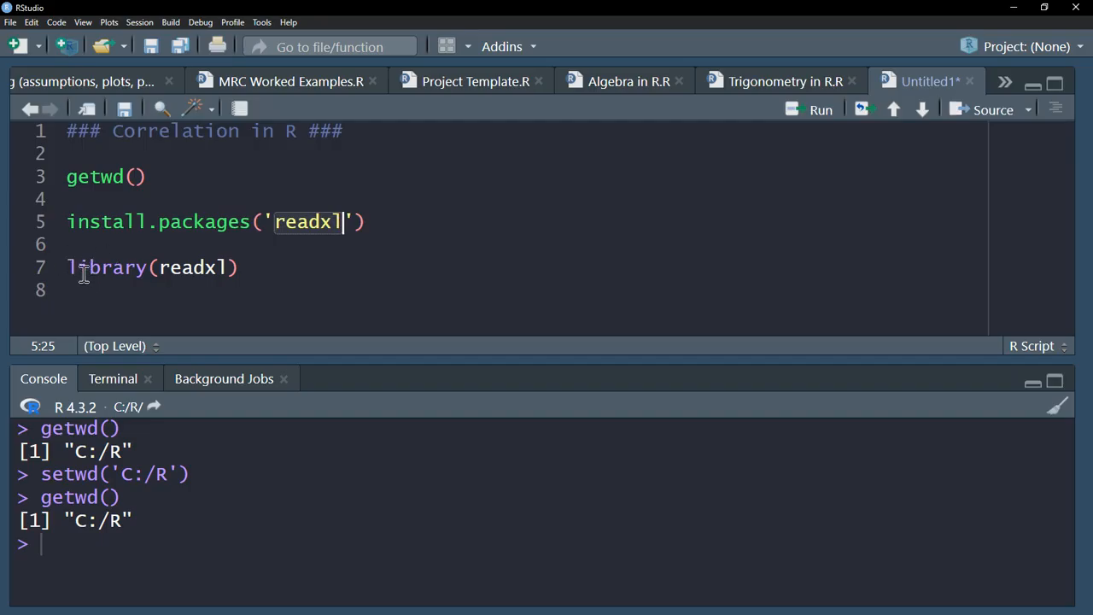
drag(64, 267, 289, 273)
click(288, 274)
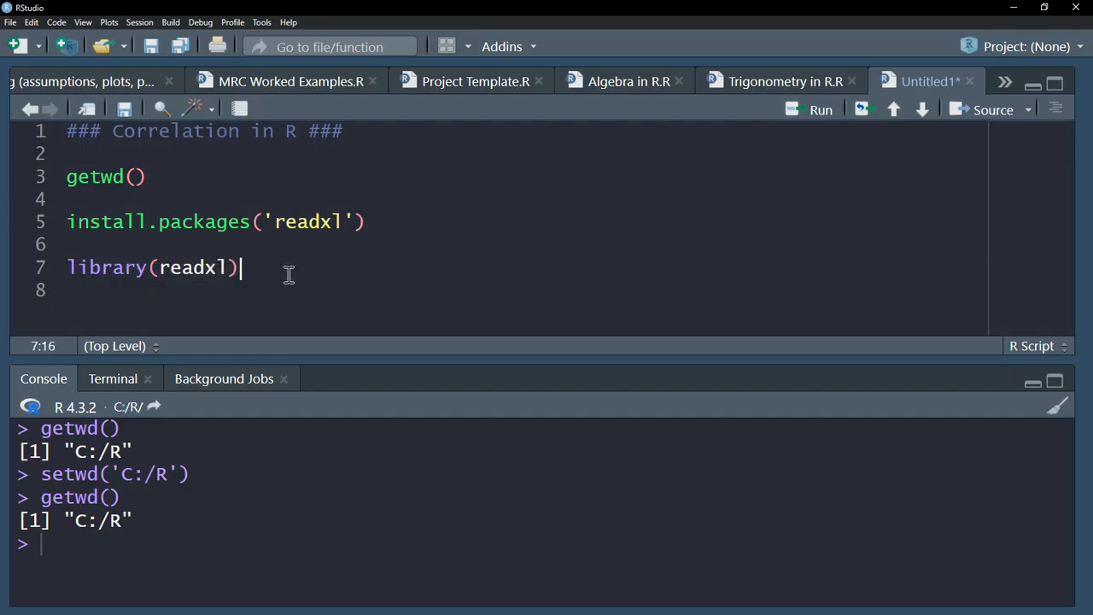
Remove the install.packages('readxl') command and its extra blank lines from the script
click(327, 213)
key(End)
key(shift+Home)
key(BackSpace)
key(Delete)
key(Delete)
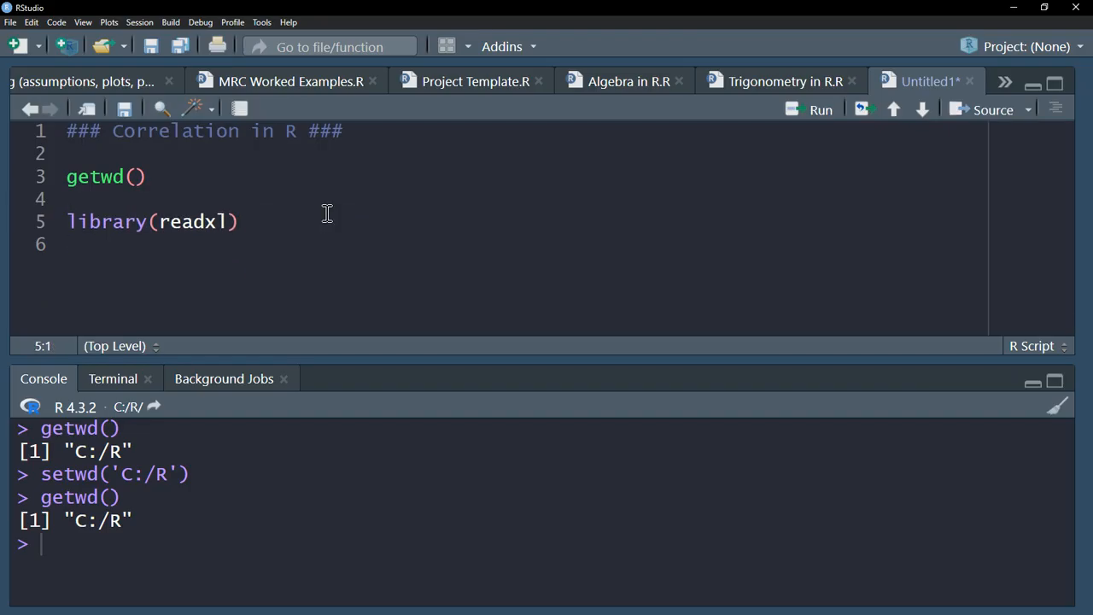
Run library(readxl) and start a read_excel() call on line 7, below a blank line
key(ctrl+Return)
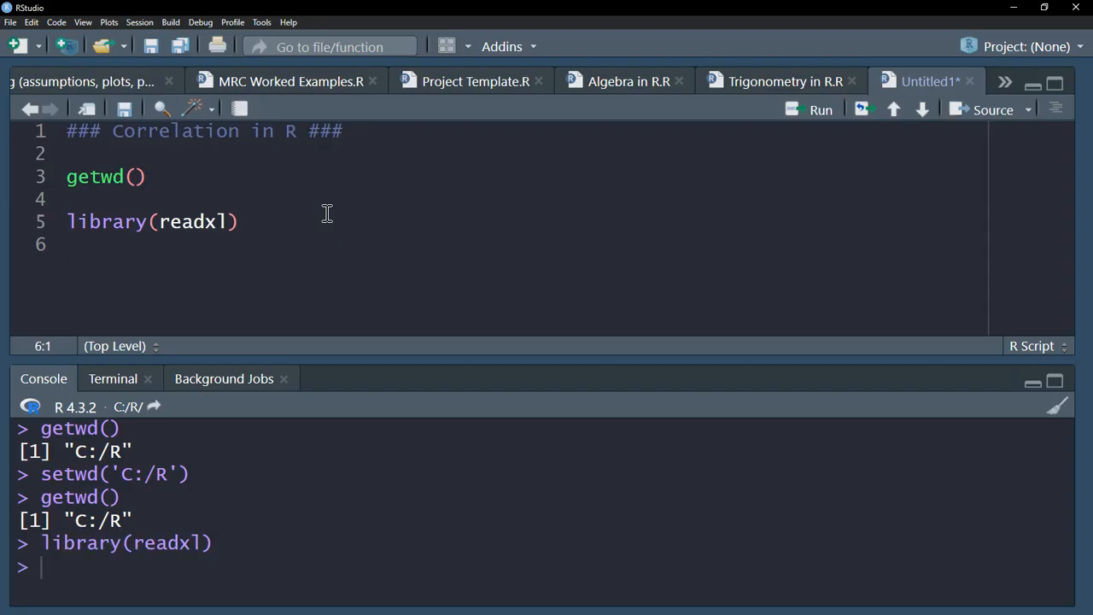
key(Return)
text(read_excel)
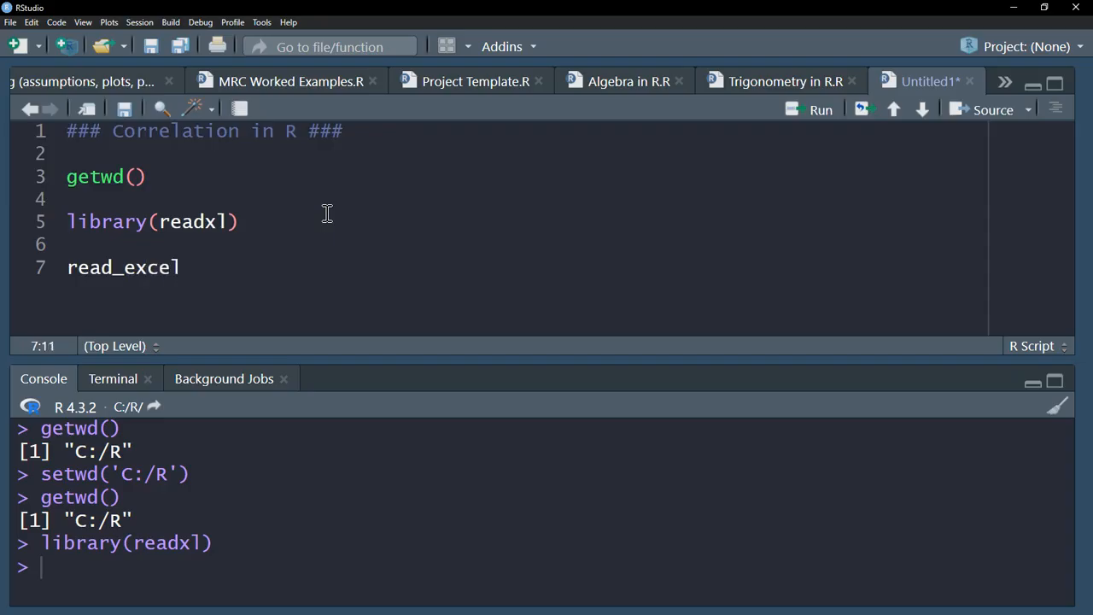
text(()
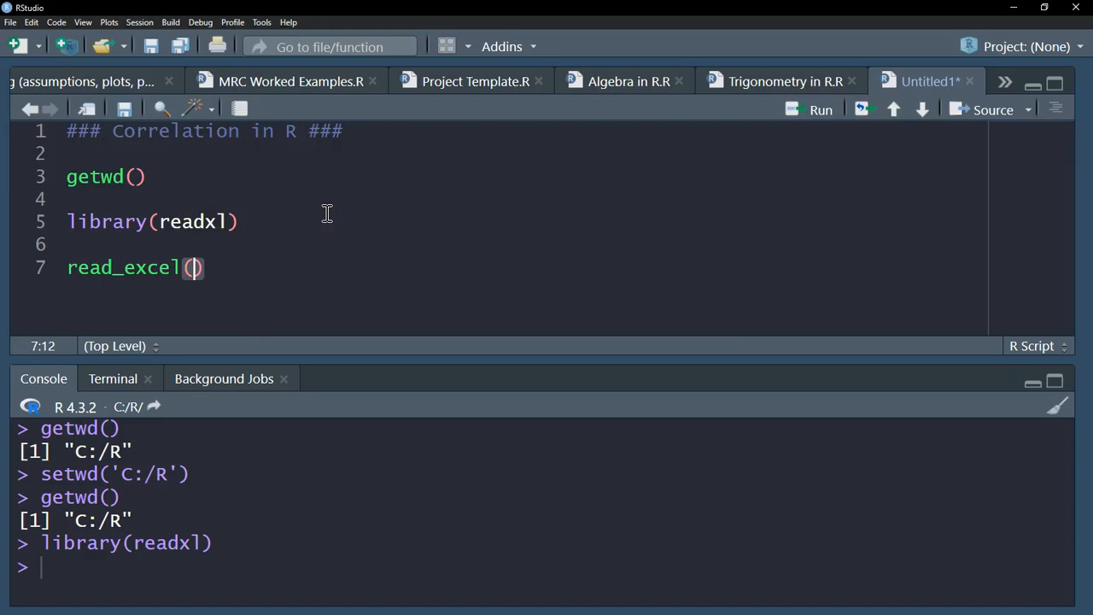
Copy the file name JS & JP Data (RM2).xlsx from File Explorer and insert it in single quotes inside read_excel() in RStudio
key(alt+Tab)
click(208, 504)
drag(229, 502, 118, 508)
key(ctrl+c)
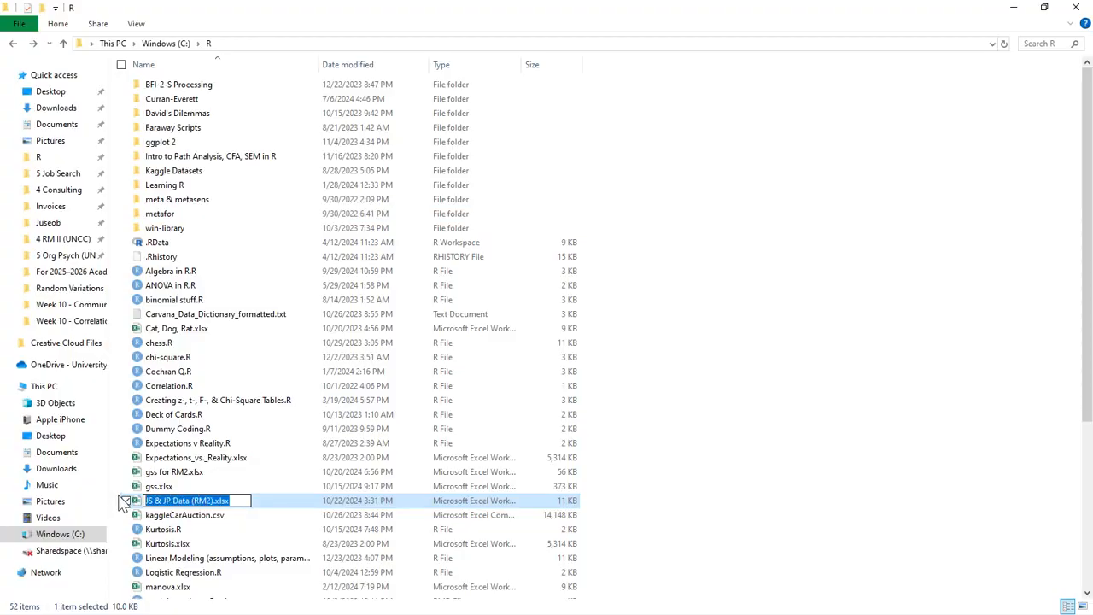
key(alt+Tab)
key(ctrl+v)
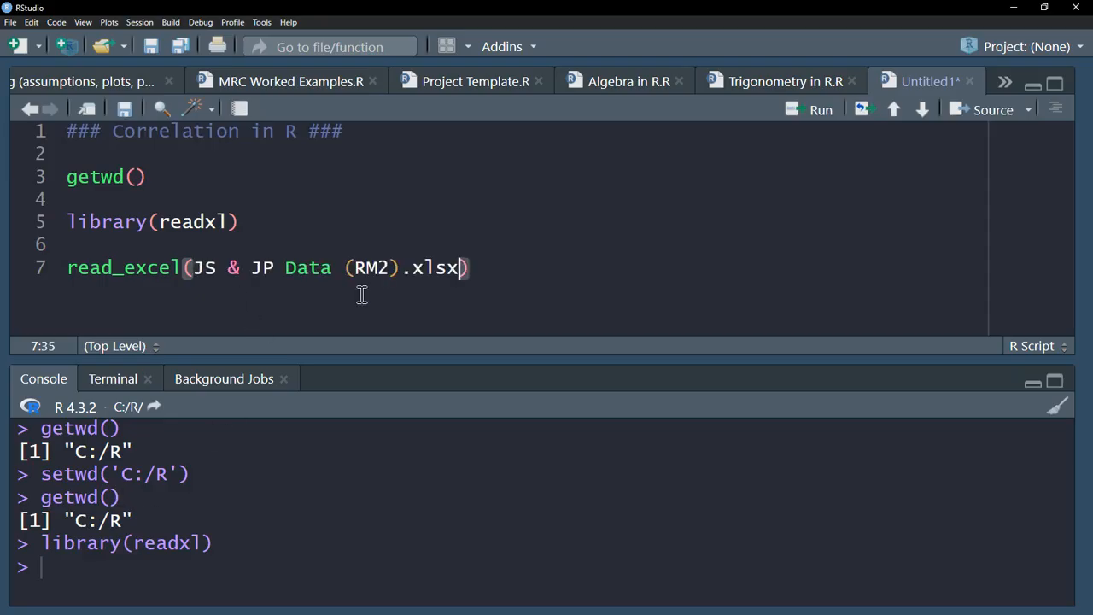
key(ctrl+z)
text(')
key(ctrl+v)
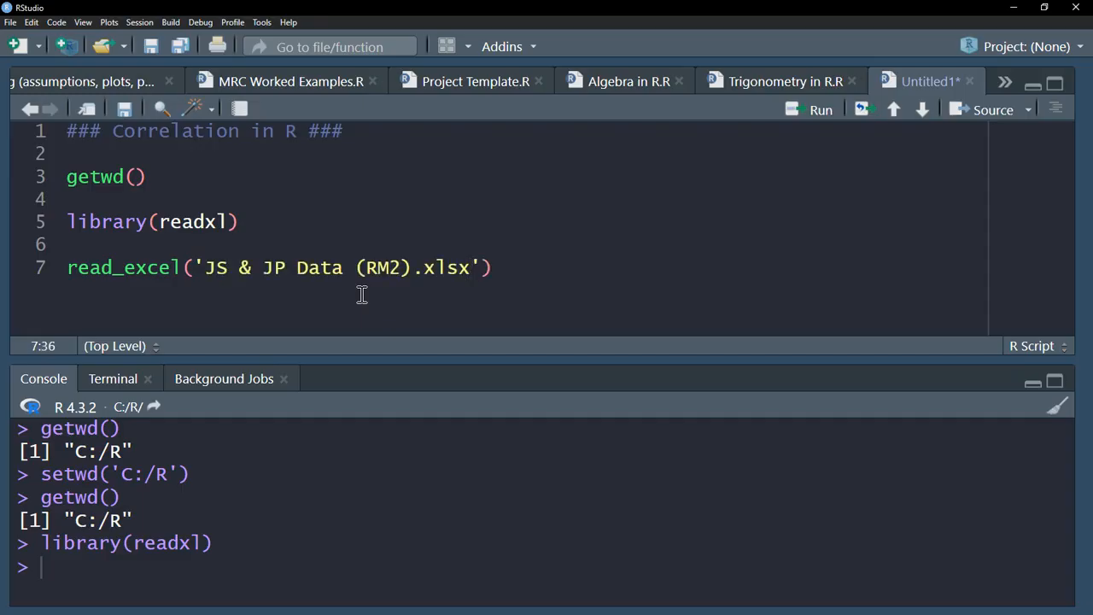
Run the whole read_excel() line and enlarge the console to show the imported table
key(End)
key(shift+Home)
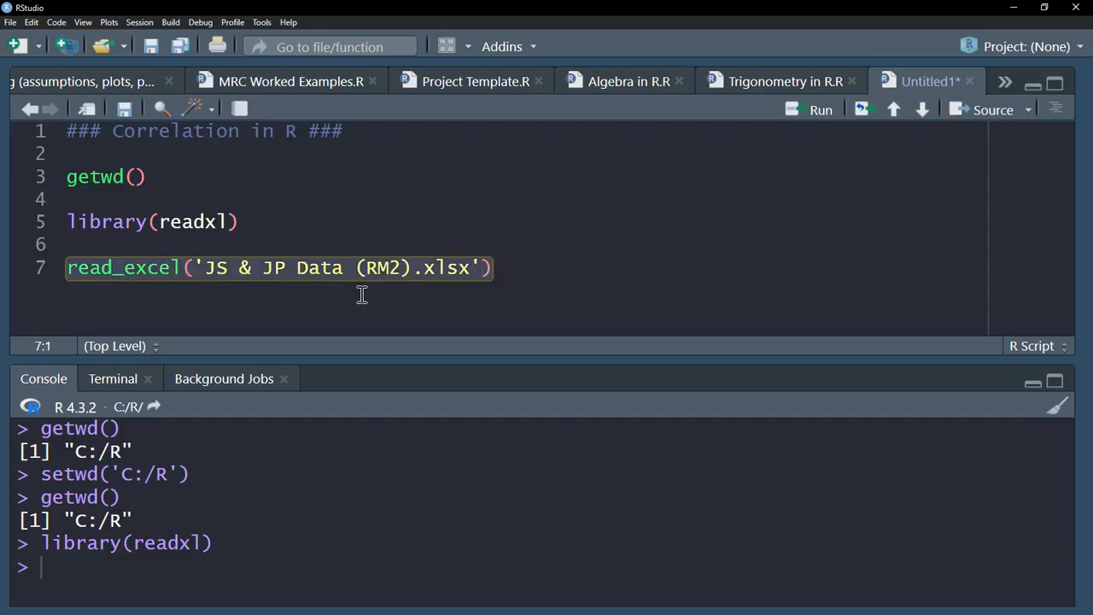
key(ctrl+Return)
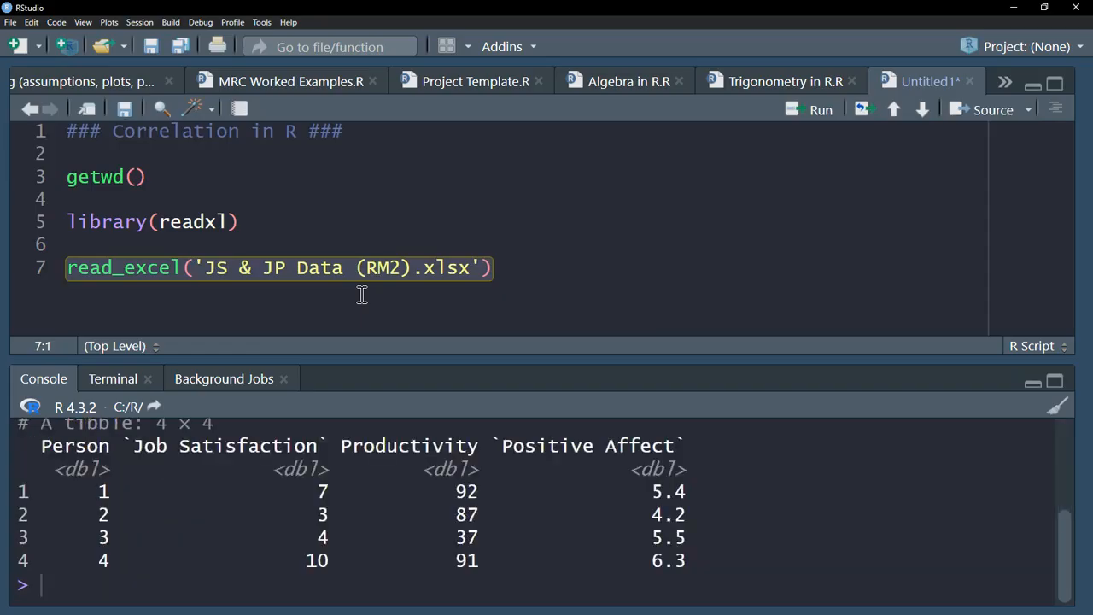
mouse_move(556, 360)
mouse_down()
mouse_move(554, 325)
mouse_move(549, 340)
mouse_up()
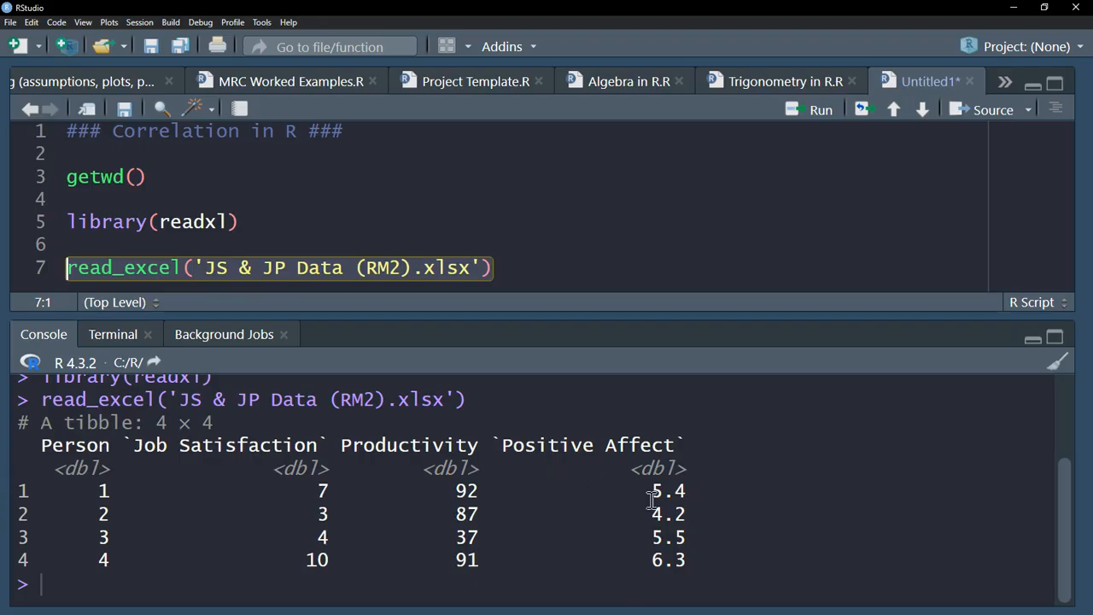
Assign the read_excel() result on line 7 to an object called data
click(530, 271)
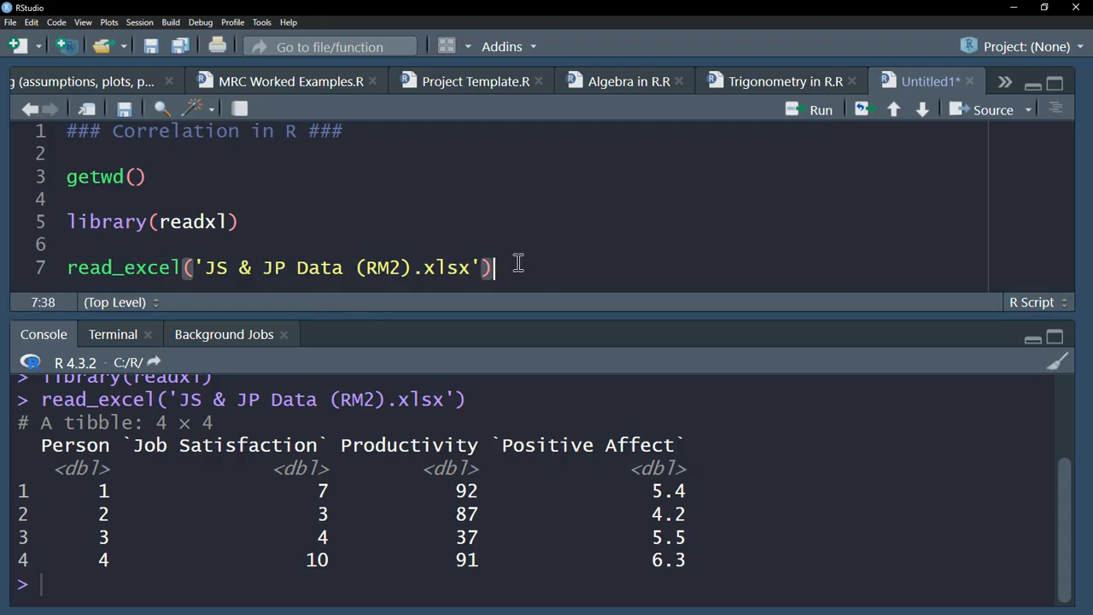
key(Home)
key(Up)
key(Return)
text(data=)
key(Escape)
key(Delete)
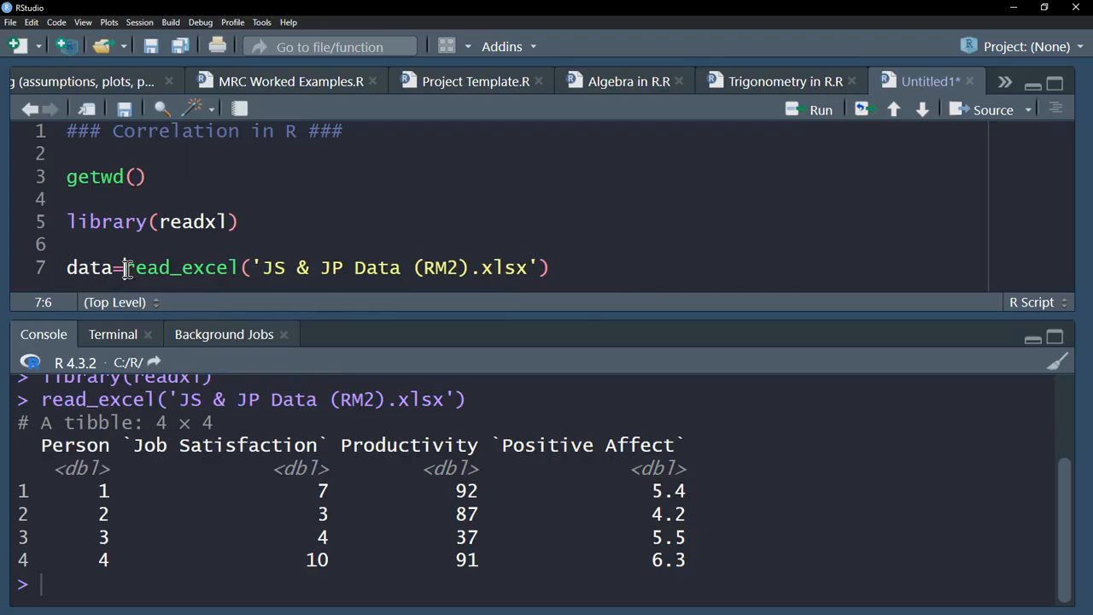
Run the data assignment, then add data on line 9 and run it to print the dataset
key(End)
key(ctrl+Return)
key(Return)
text(data)
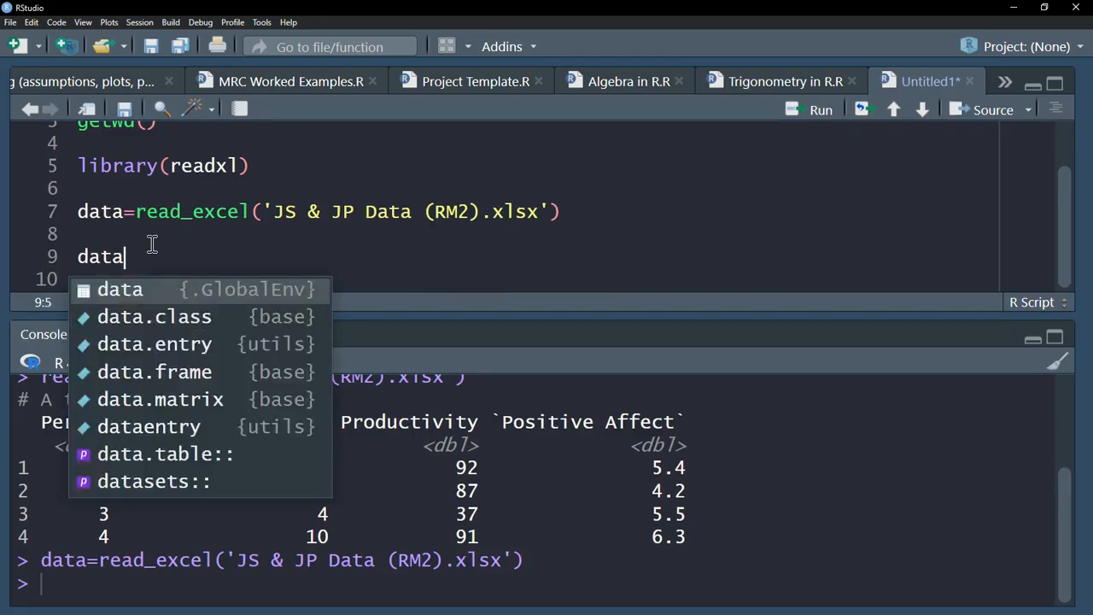
key(Escape)
key(ctrl+Return)
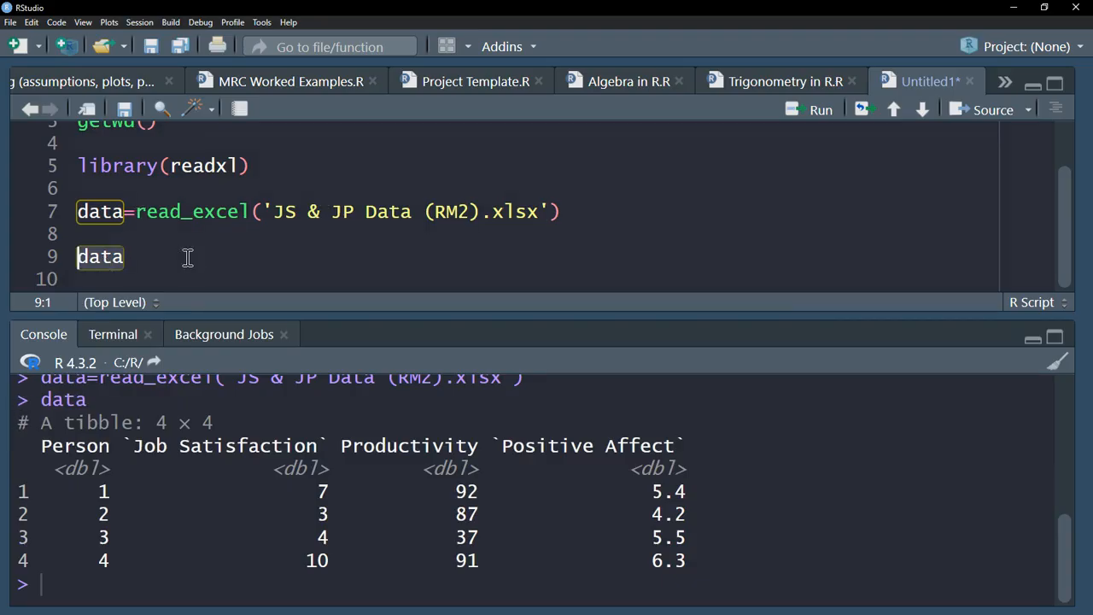
Extend line 9 to data$`Job Satisfaction` and run it to print that column
click(214, 252)
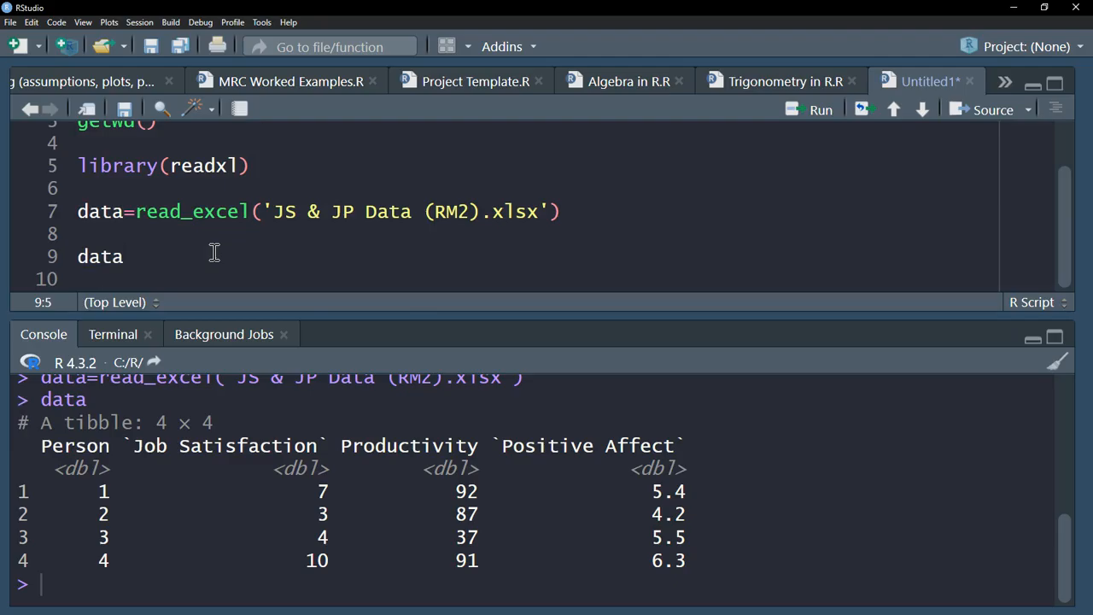
text($)
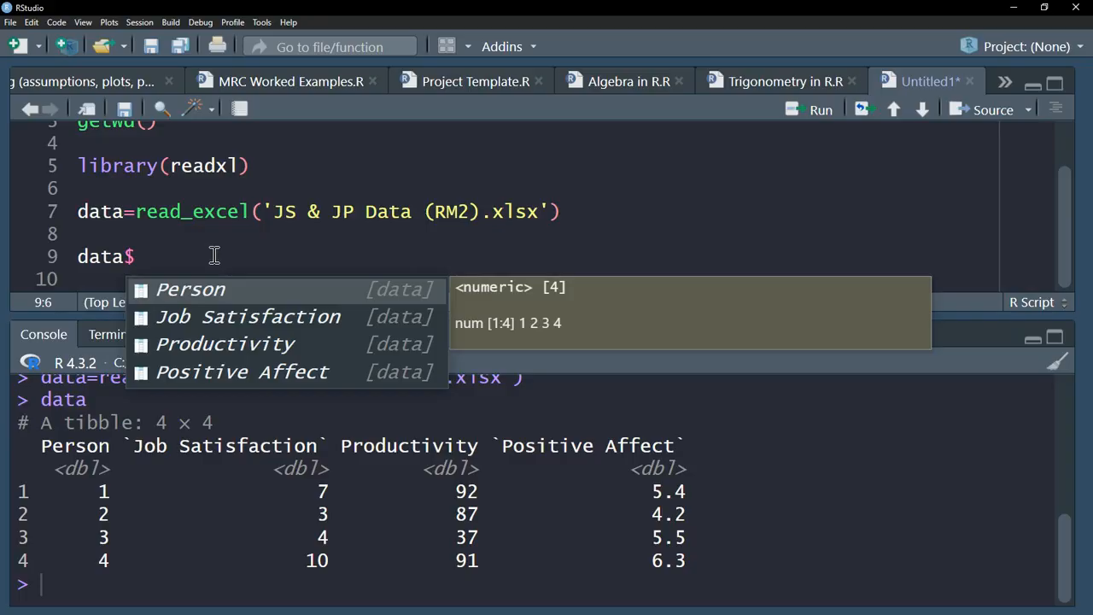
click(202, 318)
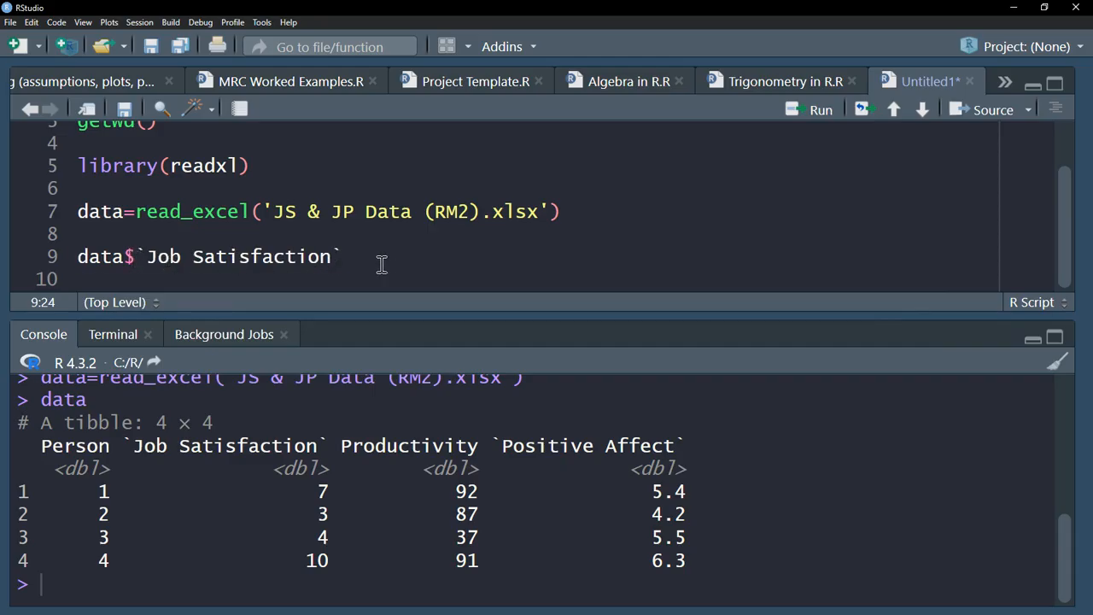
key(ctrl+Return)
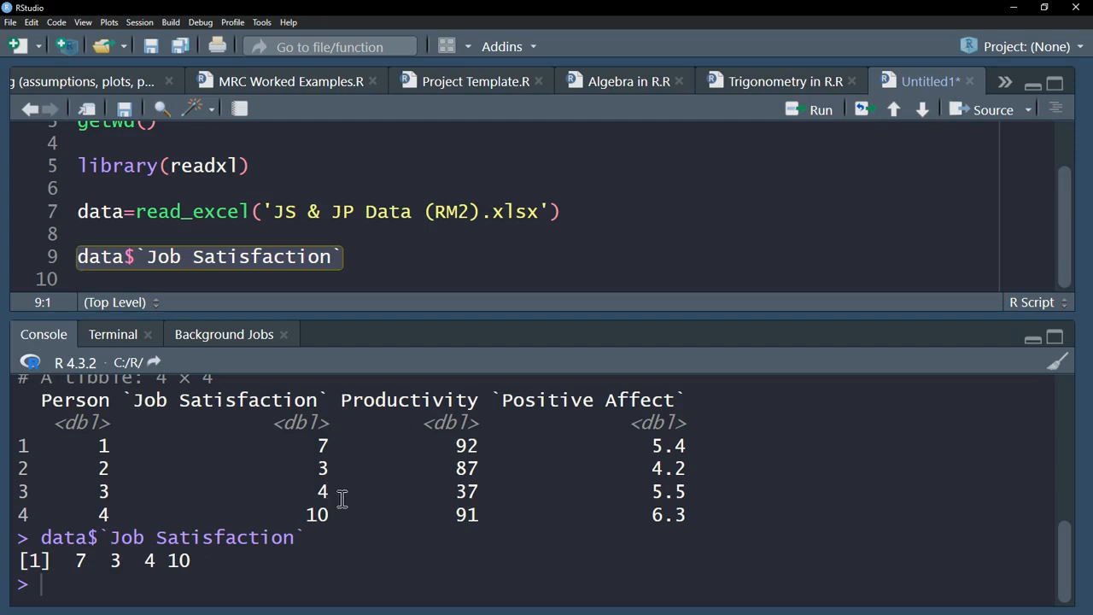
click(115, 263)
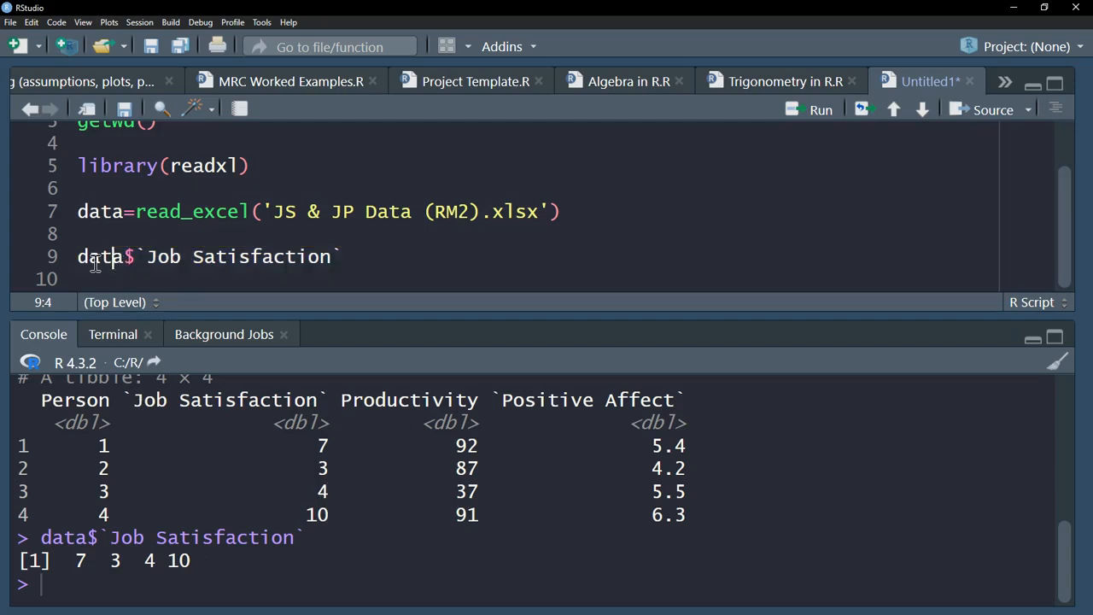
click(75, 257)
drag(137, 211, 615, 210)
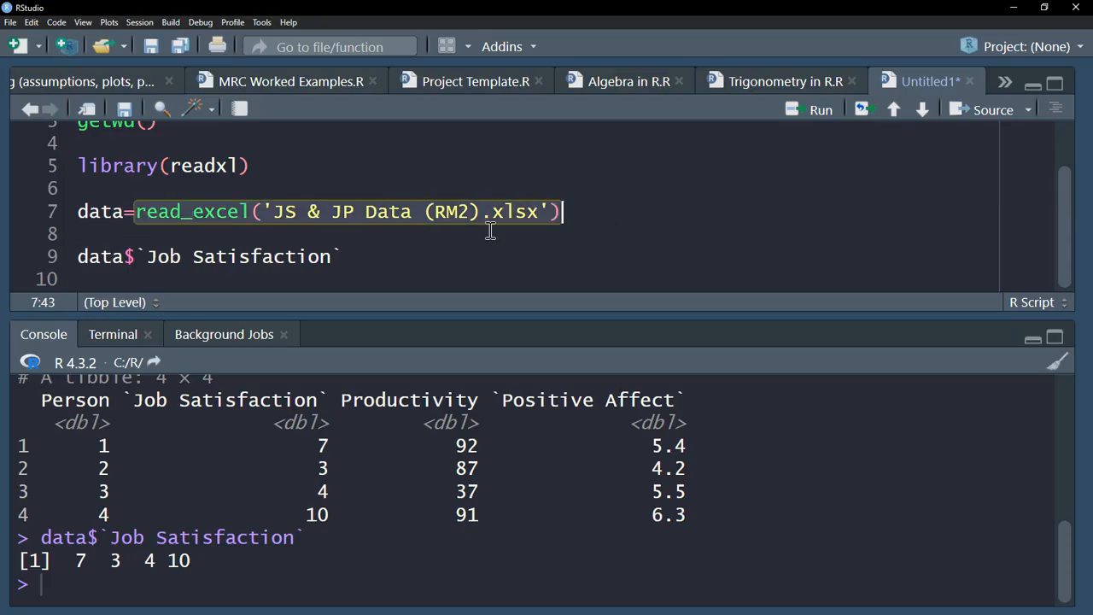
click(127, 257)
drag(127, 257, 391, 259)
Insert cor( directly in front of data$`Job Satisfaction` on line 9
click(391, 259)
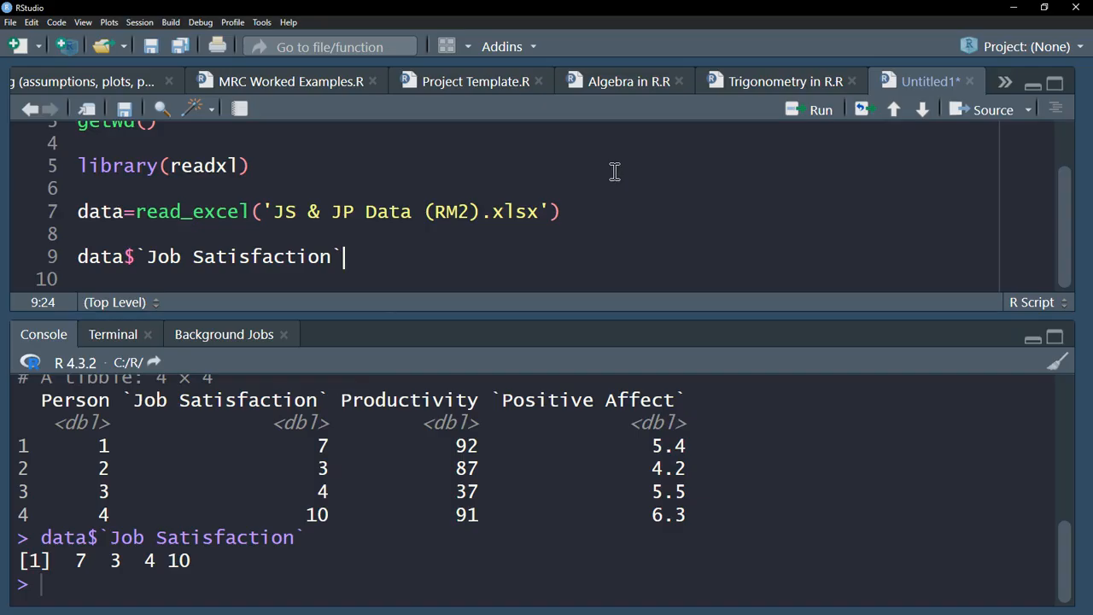
key(Up)
key(Return)
text(cor()
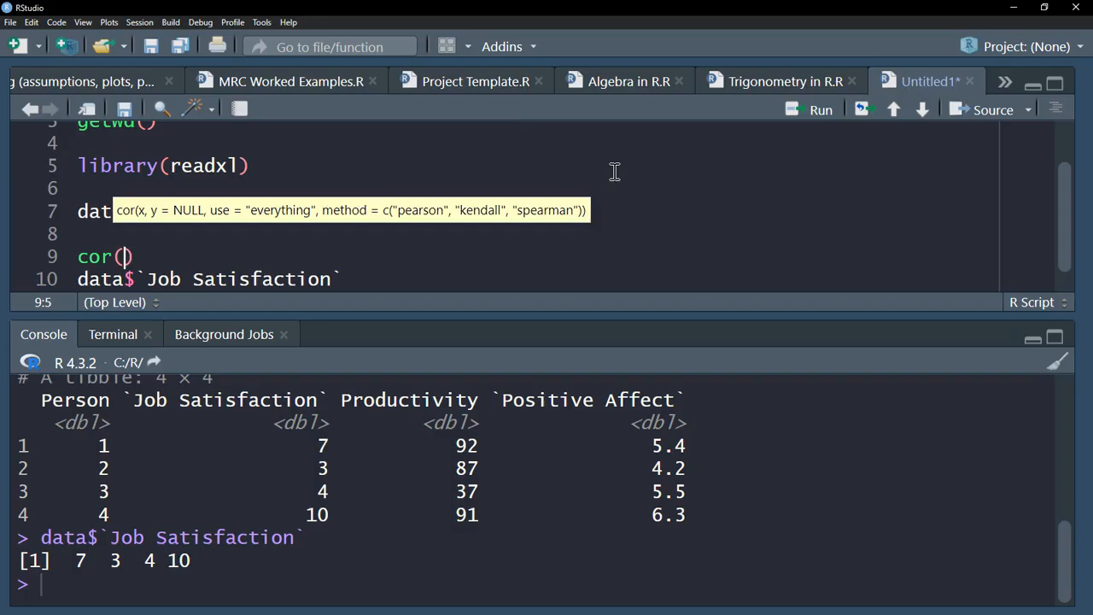
key(Delete)
key(Delete)
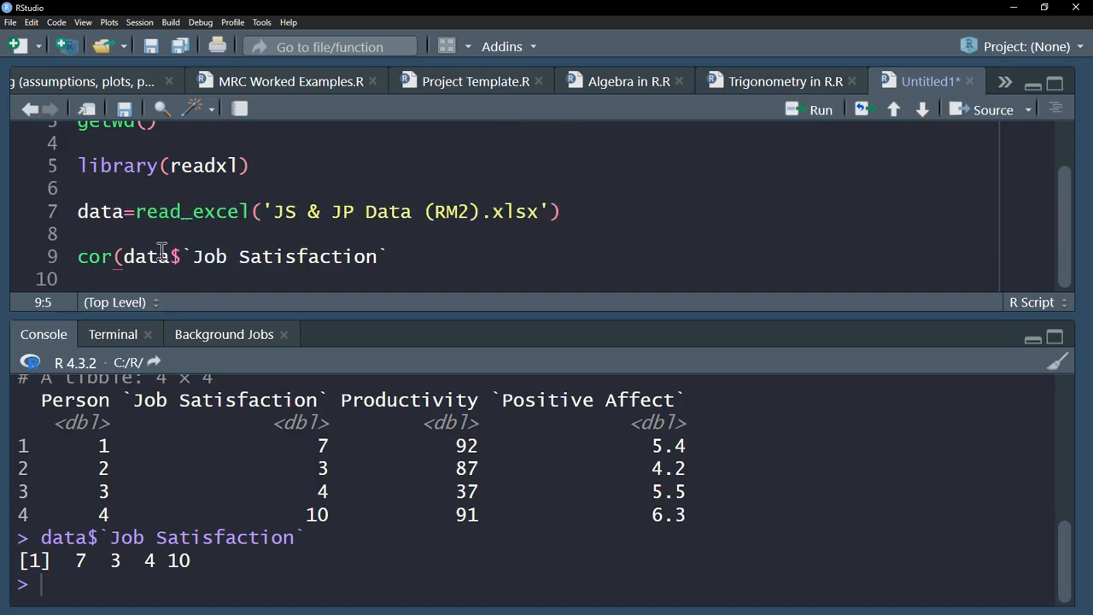
Add data$Productivity as the second argument of cor(), close the parenthesis and run the correlation
click(453, 258)
text(,)
text(data)
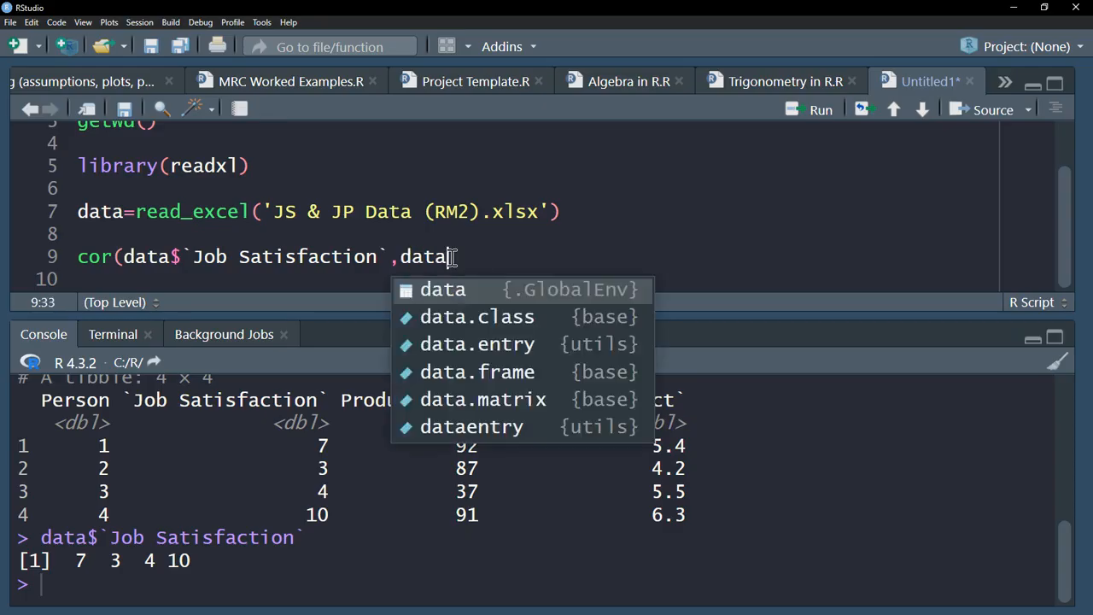
key(Escape)
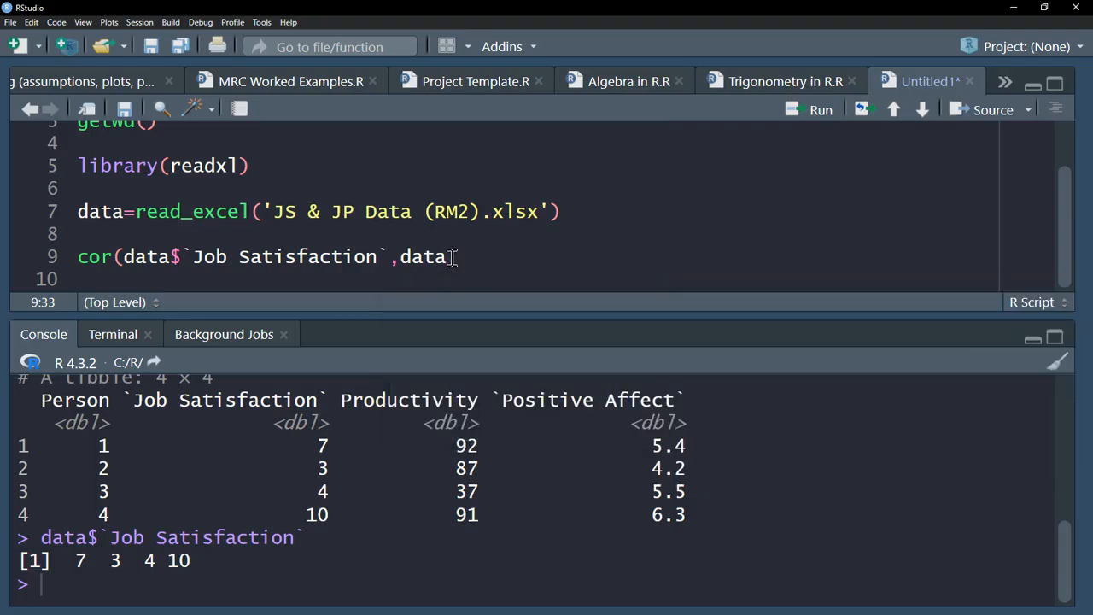
text($)
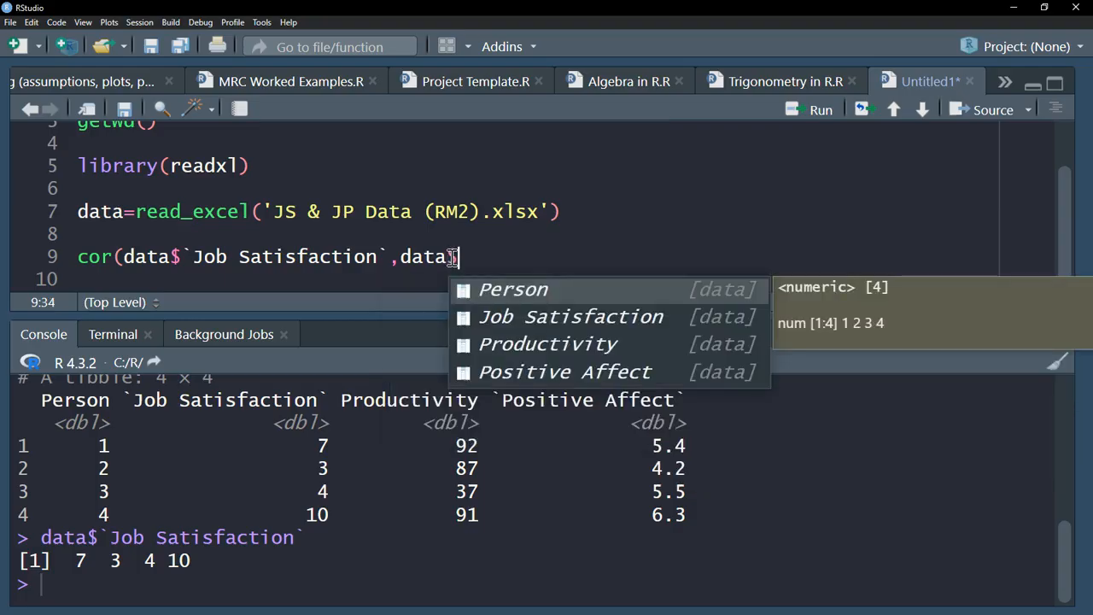
click(533, 345)
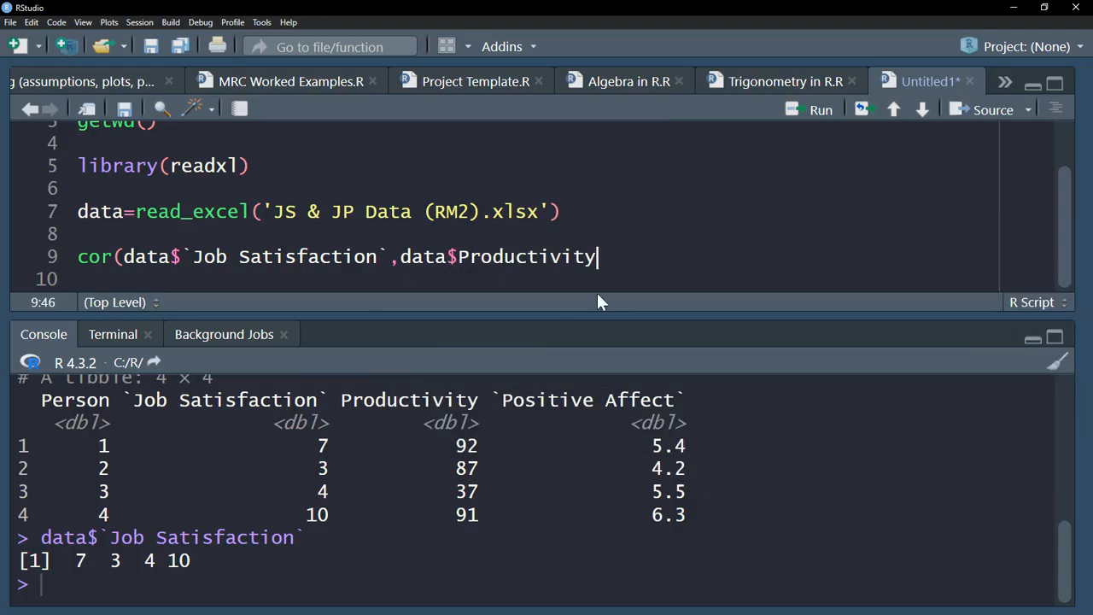
text())
key(ctrl+Return)
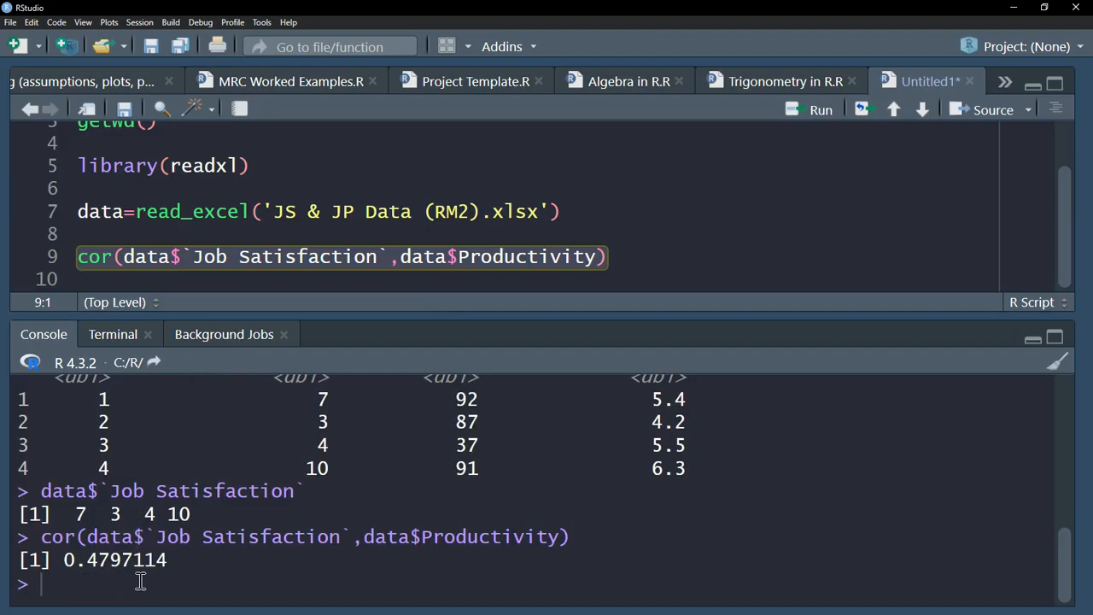
Change the function on line 9 from cor to cor.test and run the significance test
click(637, 257)
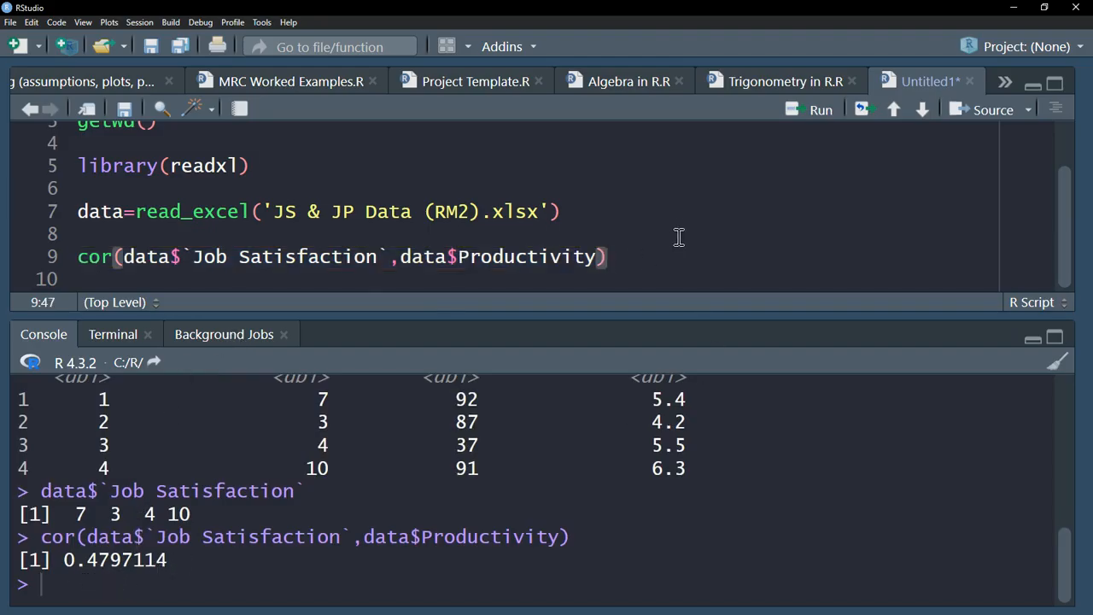
key(Home)
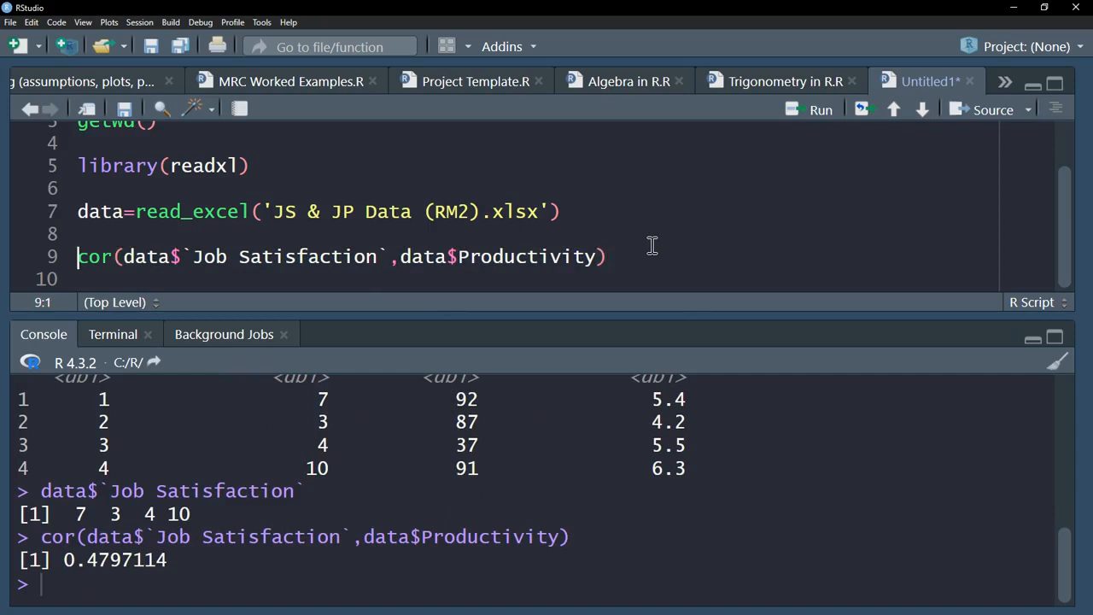
key(Right)
key(Right)
key(Right)
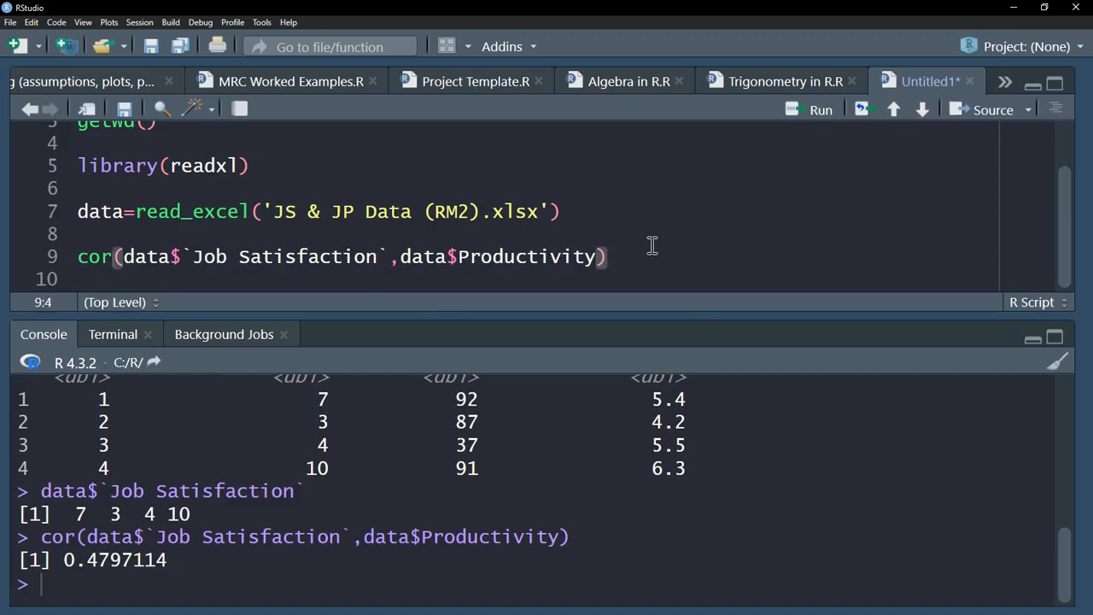
text(.test)
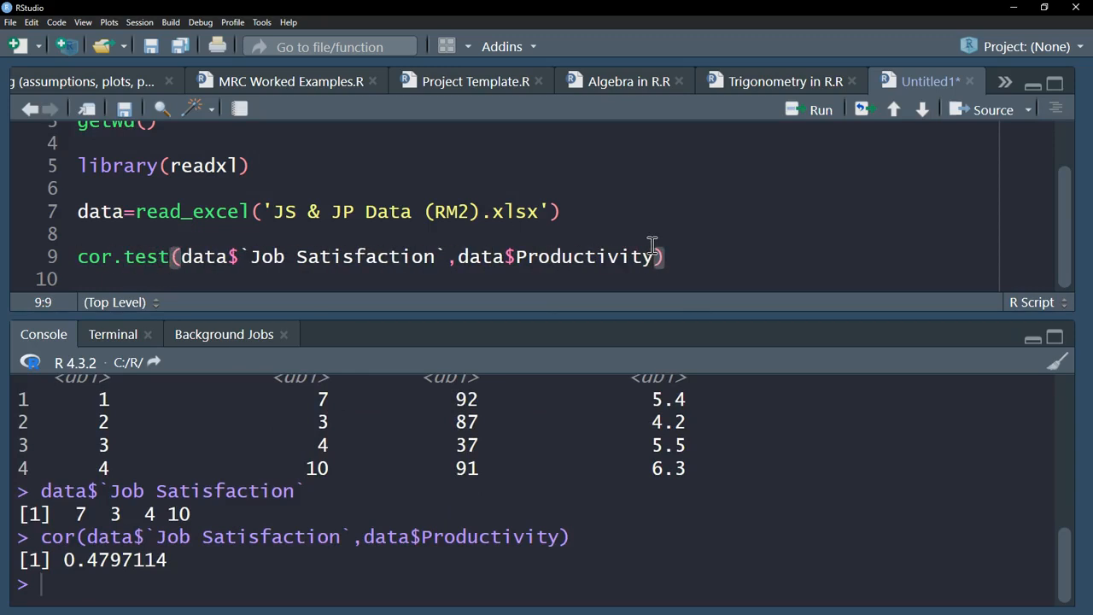
key(ctrl+Return)
Enlarge the console and examine the p-value and correlation estimate in the Pearson test output
drag(544, 315, 553, 266)
scroll(486, 391, up, 1)
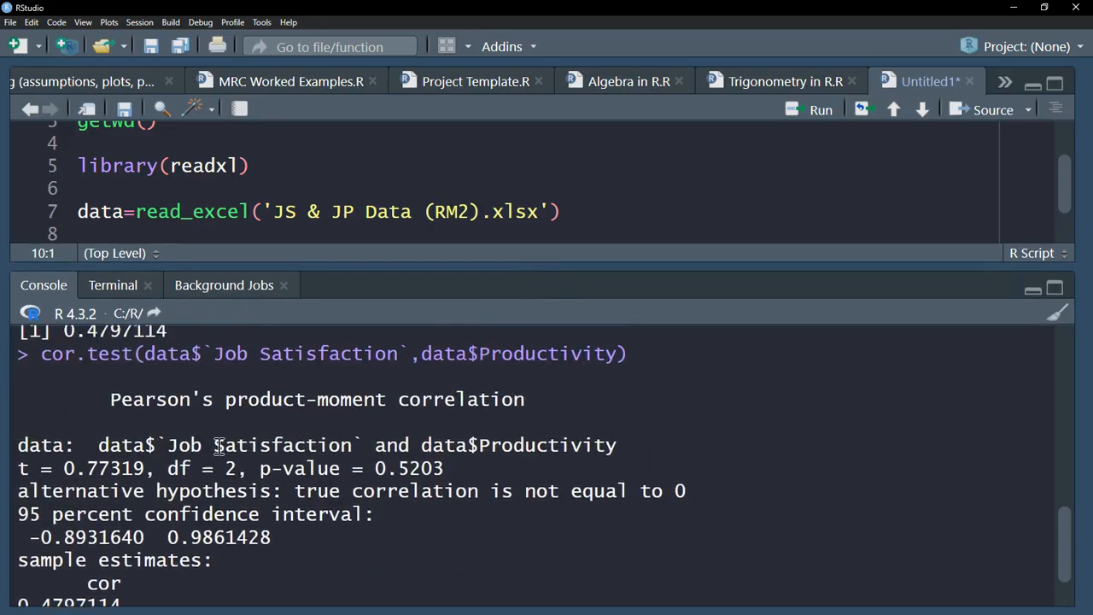
scroll(213, 439, down, 1)
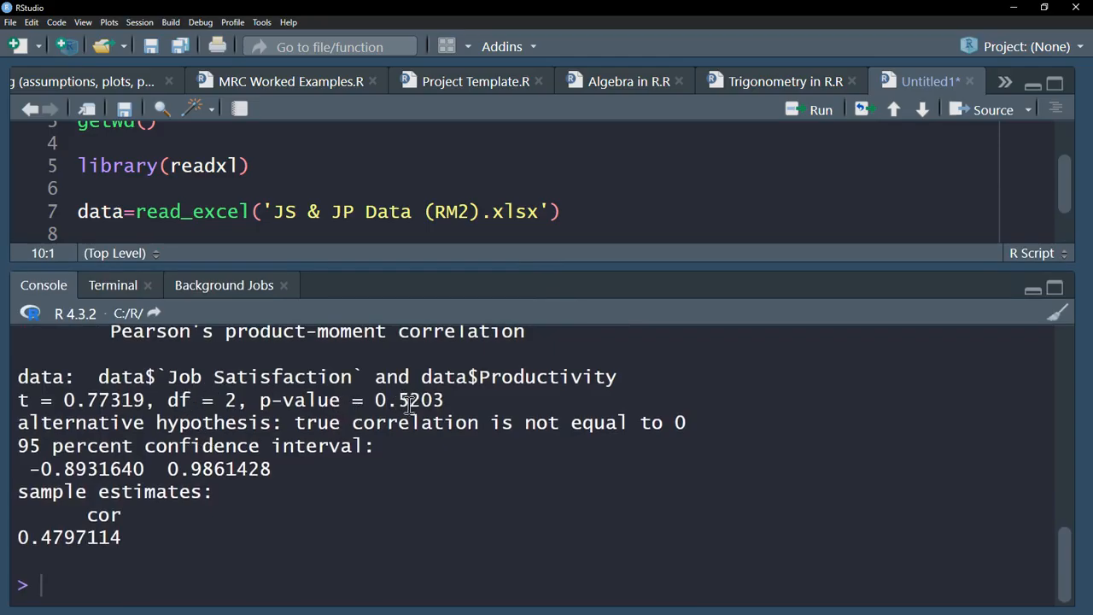
drag(375, 400, 451, 401)
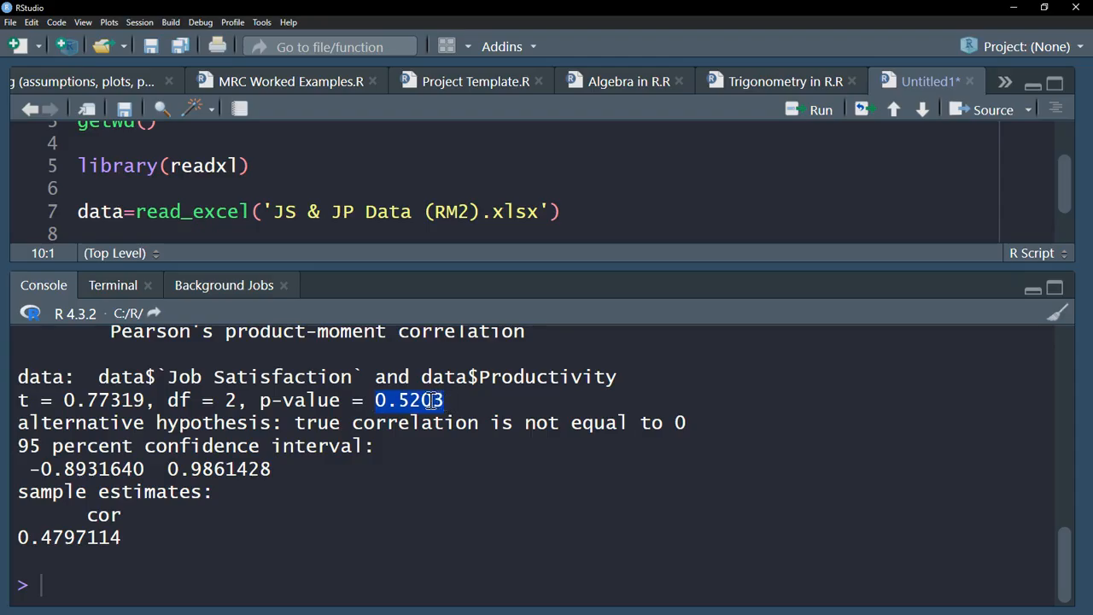
click(299, 493)
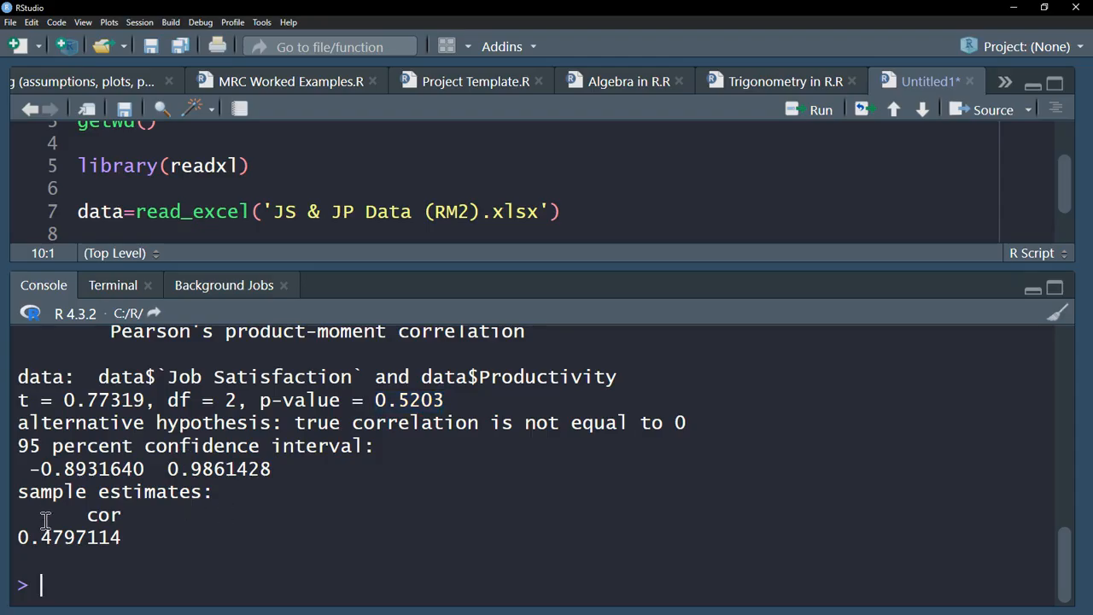
Examine the correlation estimate in the Pearson test output, and enlarge the script editor to show line 9
drag(42, 537, 89, 538)
click(305, 466)
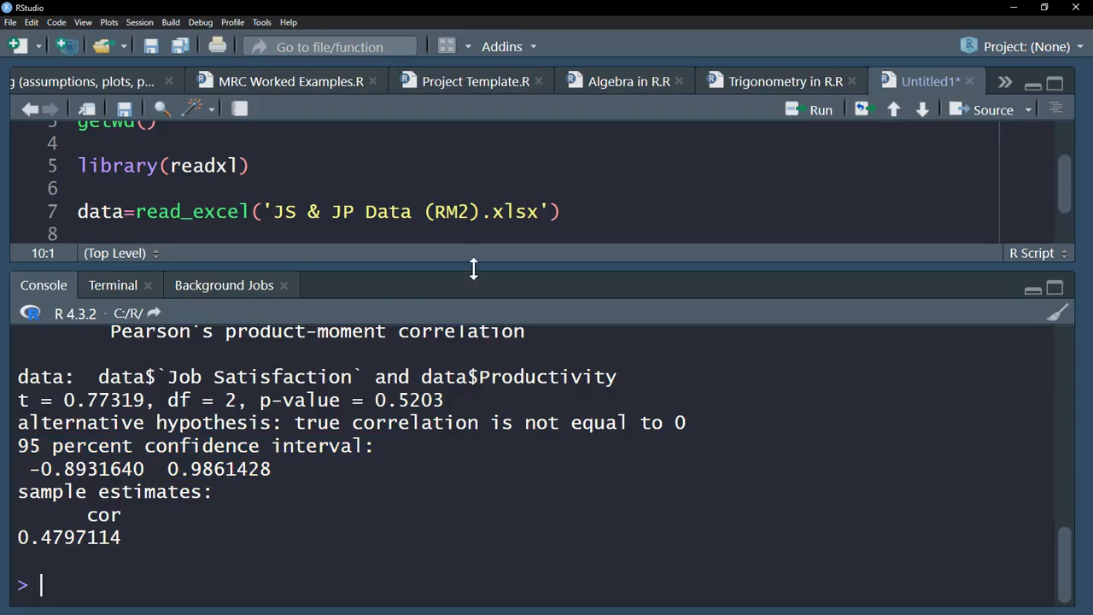
drag(474, 268, 484, 340)
Add cor(data) on line 11, one blank line below the cor.test call, and run it to produce a correlation matrix
click(670, 281)
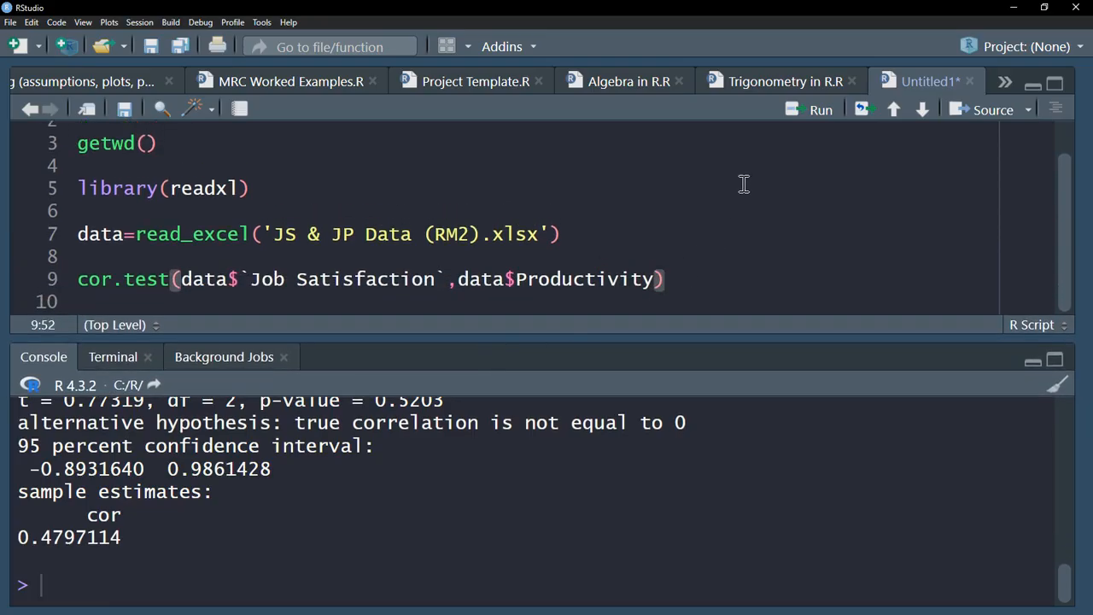
key(Return)
key(Return)
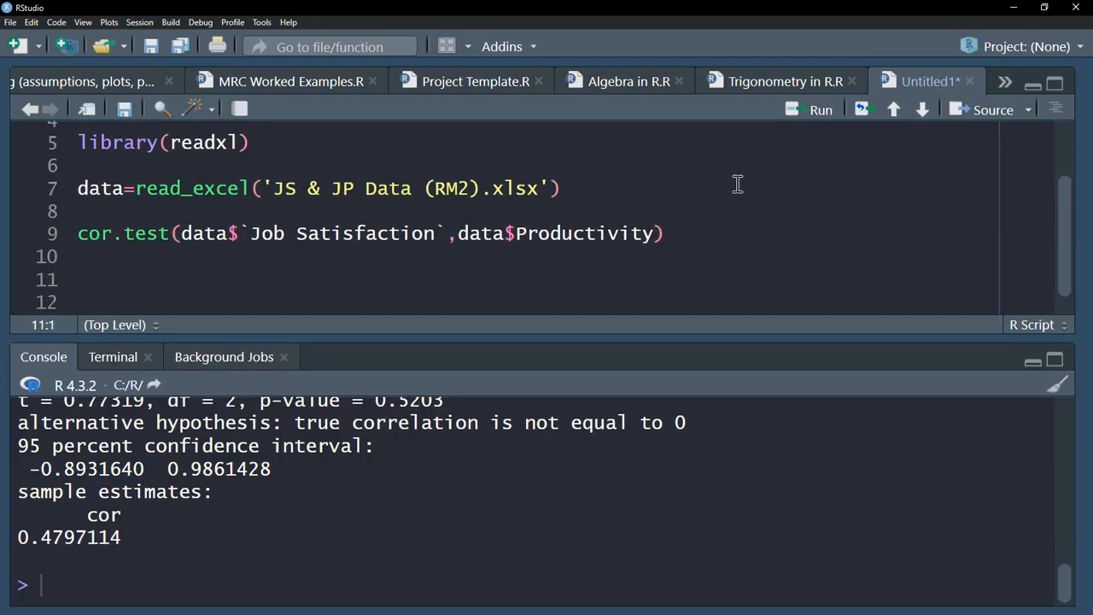
text(cor()
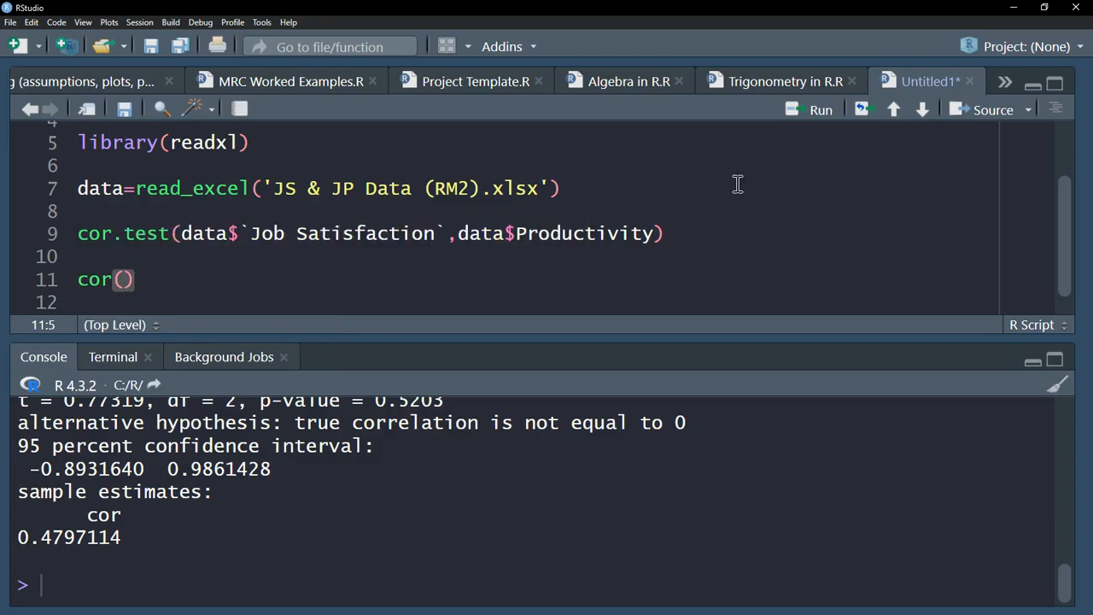
text(data)
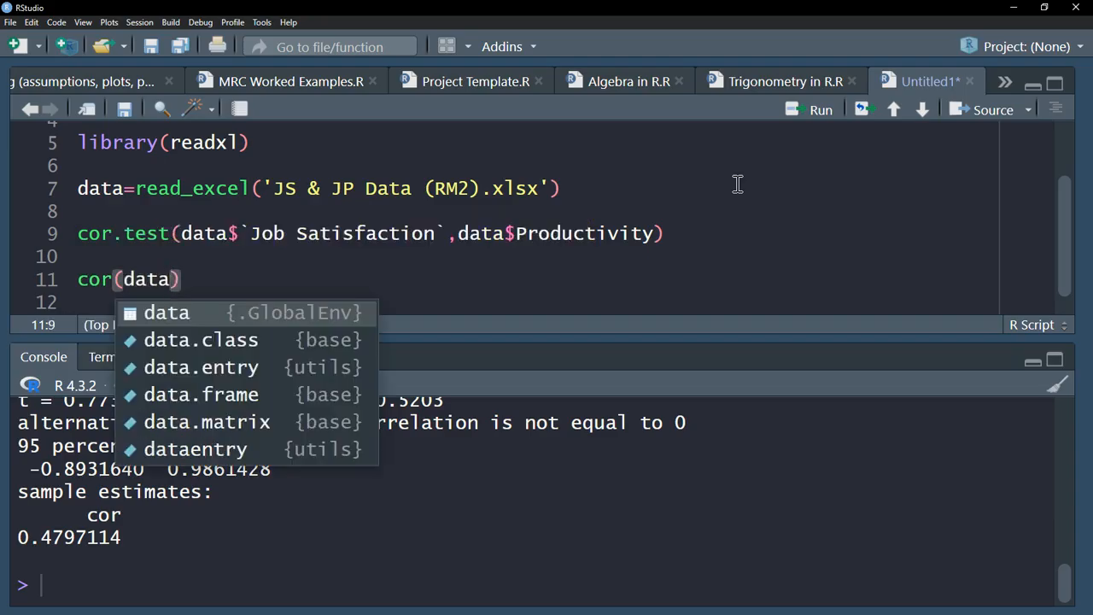
key(Return)
key(shift+End)
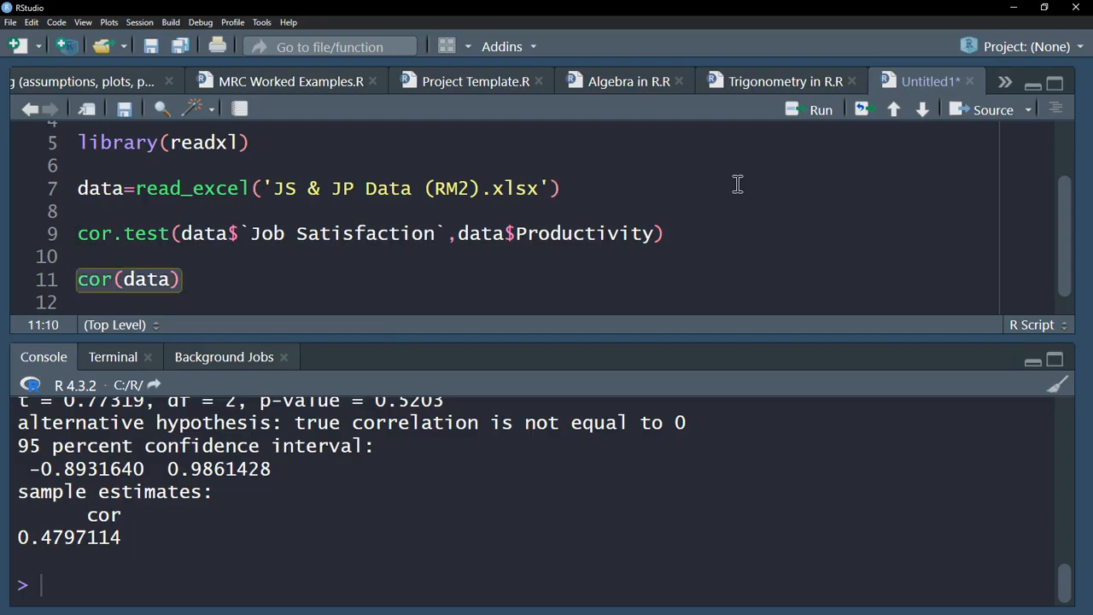
key(ctrl+Return)
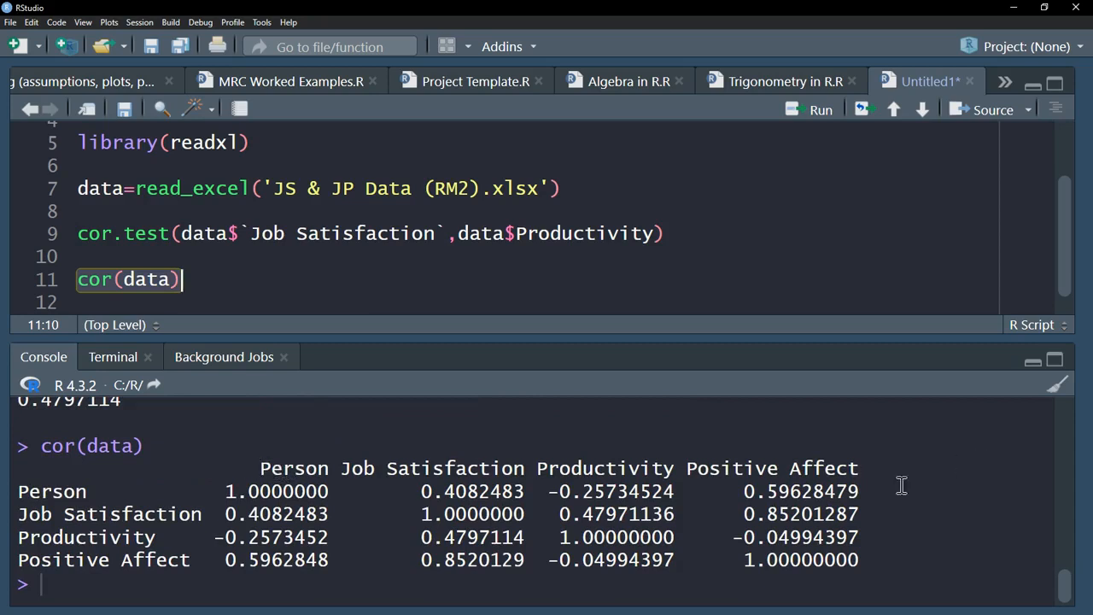
Print the data object from line 7 in the console and compare its columns with the correlation matrix
click(102, 188)
double_click(103, 188)
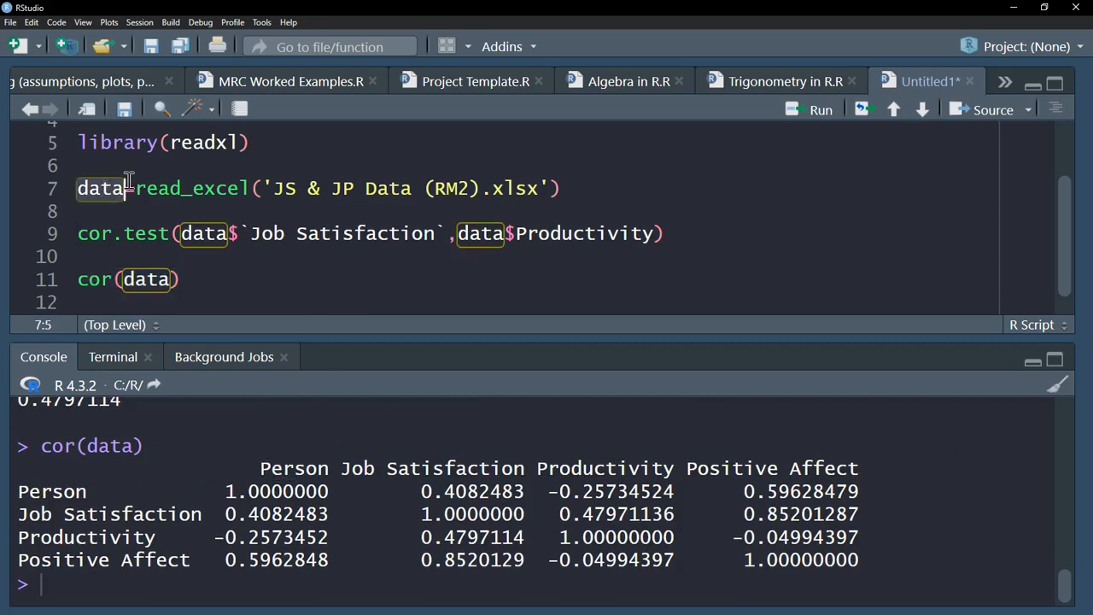
key(ctrl+Return)
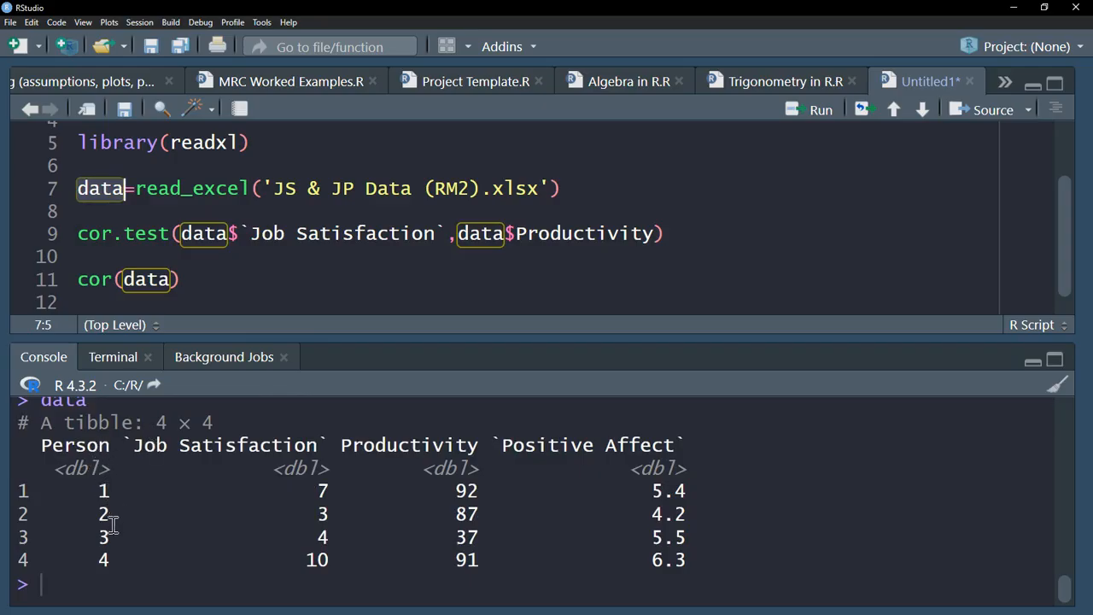
scroll(293, 473, up, 2)
scroll(293, 473, up, 1)
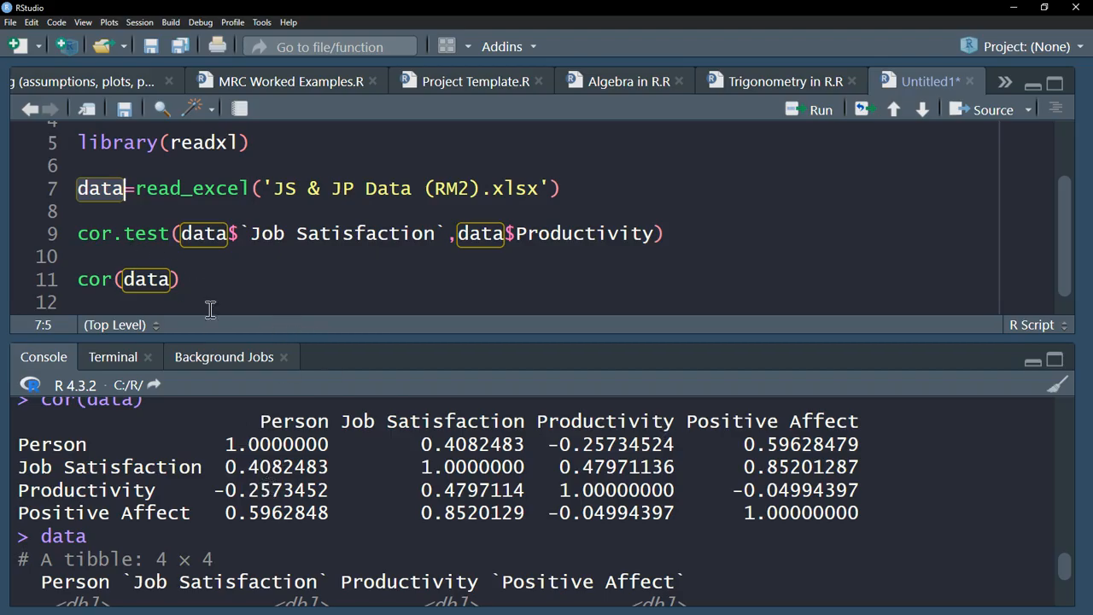
Restrict the correlation on line 11 to columns 2 through 4 with cor(data[2:4]) and run it
click(210, 282)
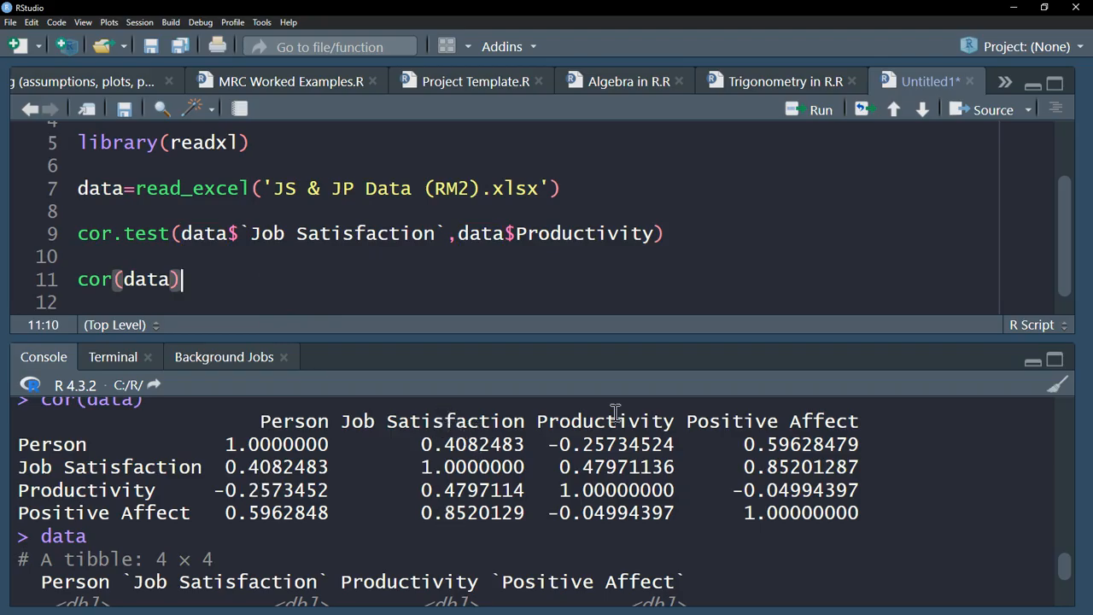
click(173, 279)
text([)
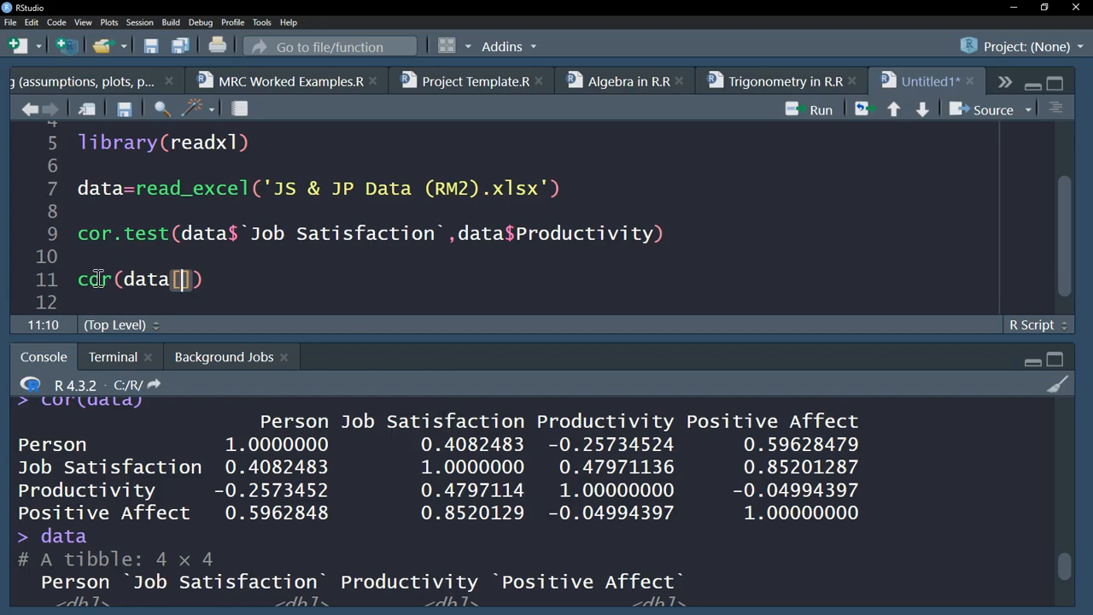
click(139, 280)
double_click(141, 280)
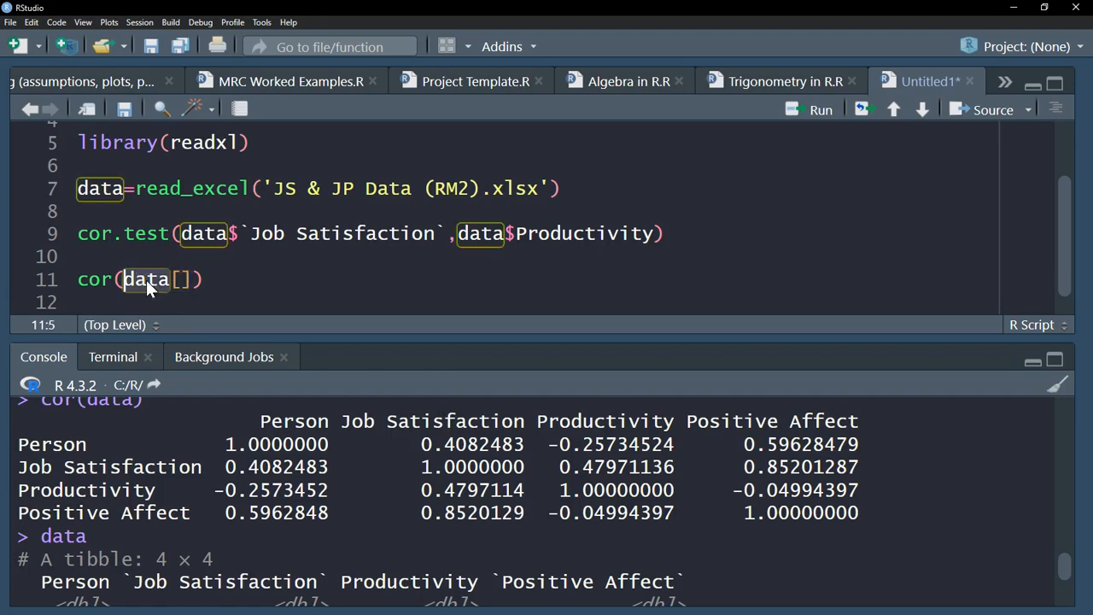
double_click(99, 279)
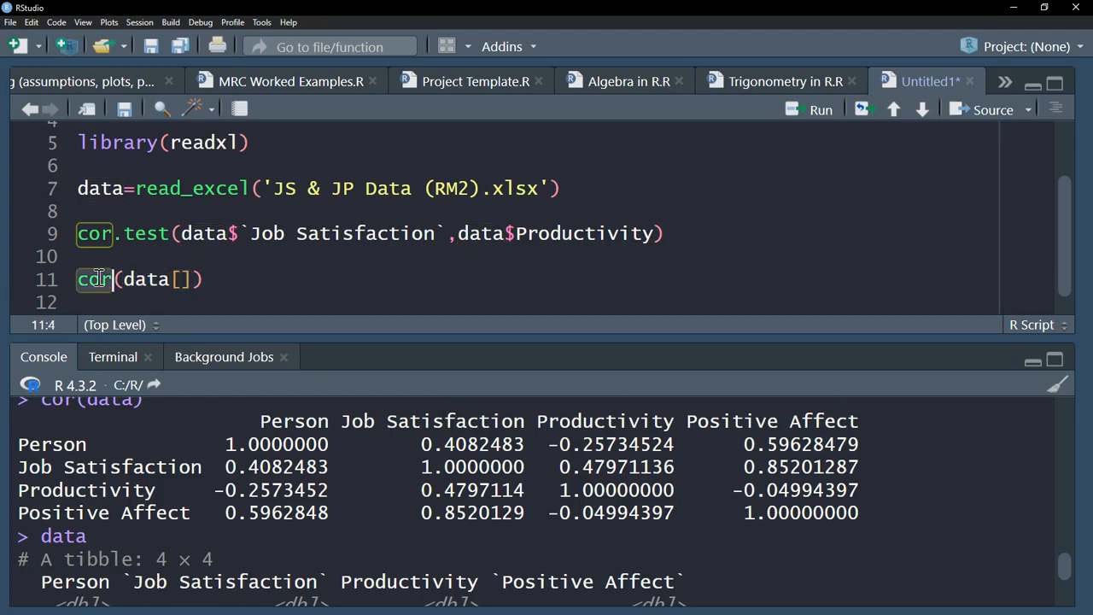
click(184, 280)
text(2:4)
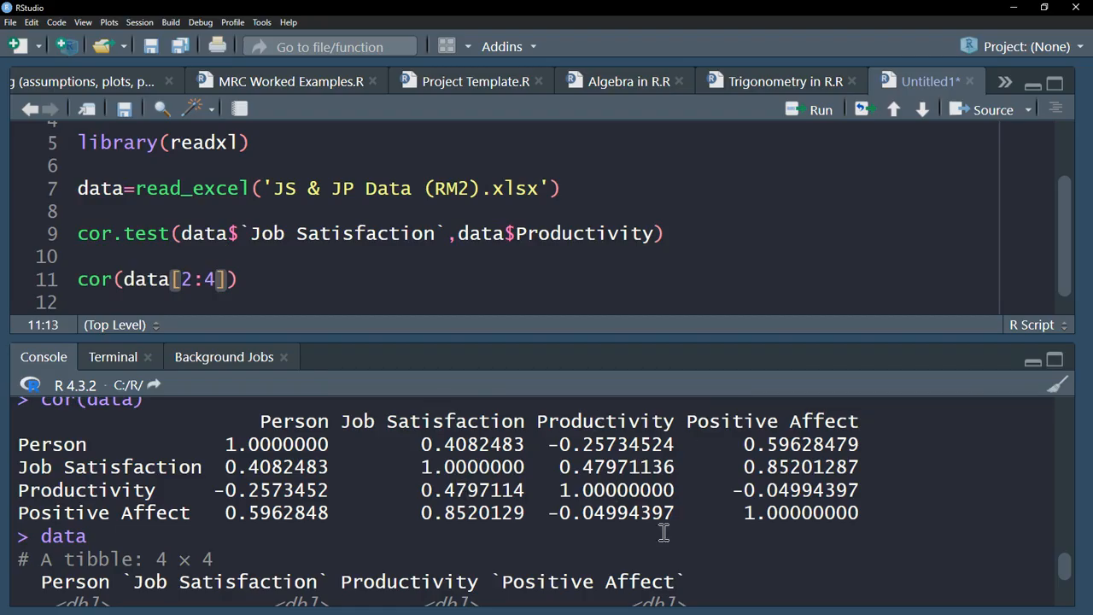
click(245, 281)
key(ctrl+Return)
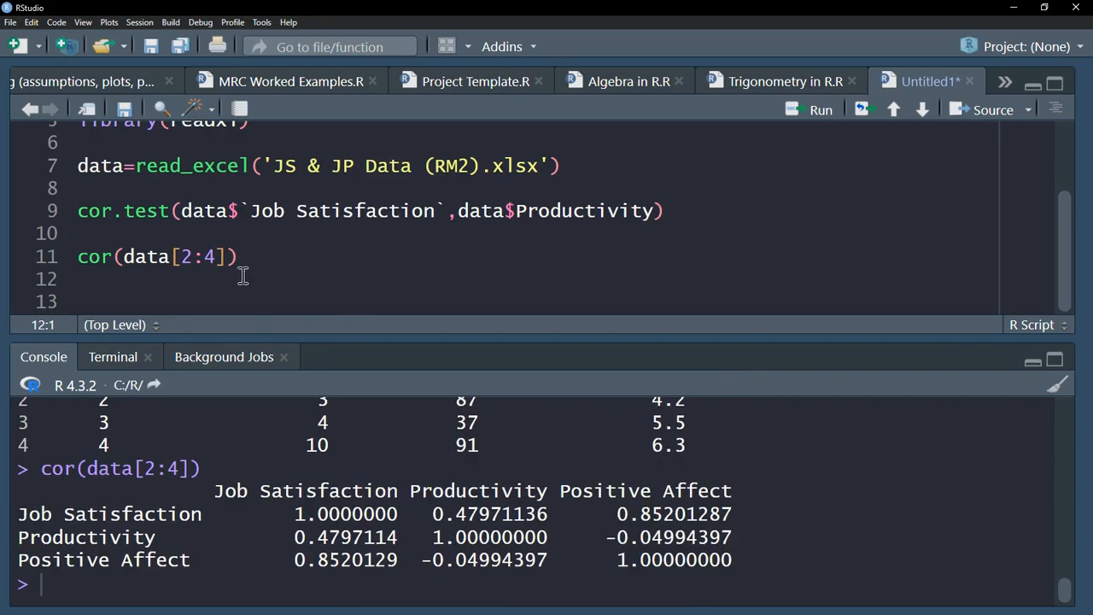